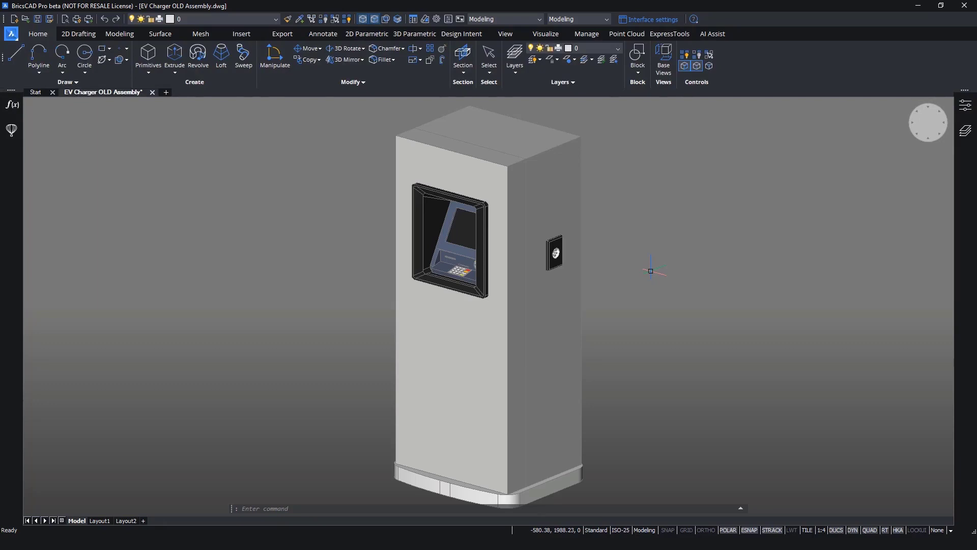
# Delete the screen housing on the kiosk's front and the socket on its side
pyautogui.keyDown('shift'); pyautogui.moveTo(651, 271); pyautogui.dragTo(774, 271, button='middle'); pyautogui.keyUp('shift')
pyautogui.scroll(6, 504, 232)
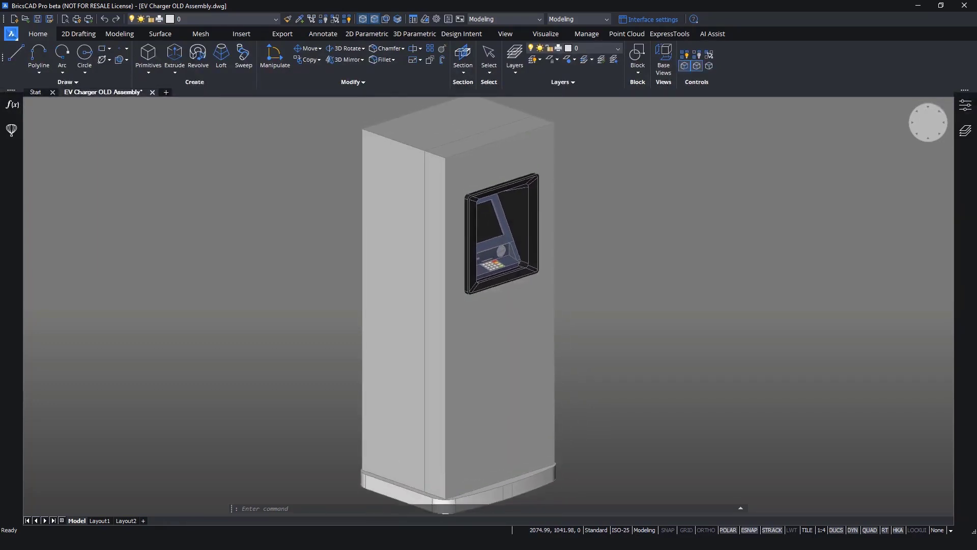
pyautogui.keyDown('shift'); pyautogui.moveTo(560, 271); pyautogui.dragTo(331, 271, button='middle'); pyautogui.keyUp('shift')
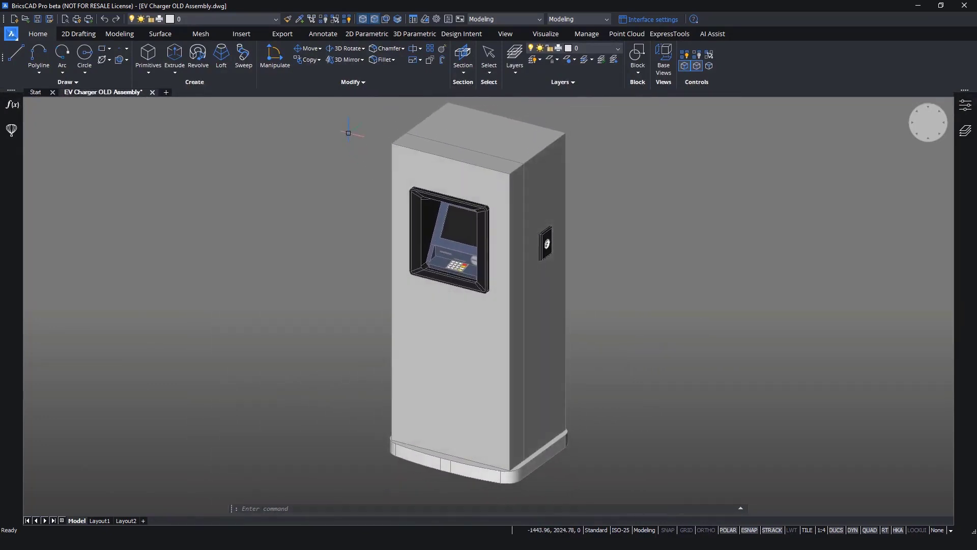
pyautogui.click(348, 131)
pyautogui.click(695, 329)
pyautogui.press('Delete')
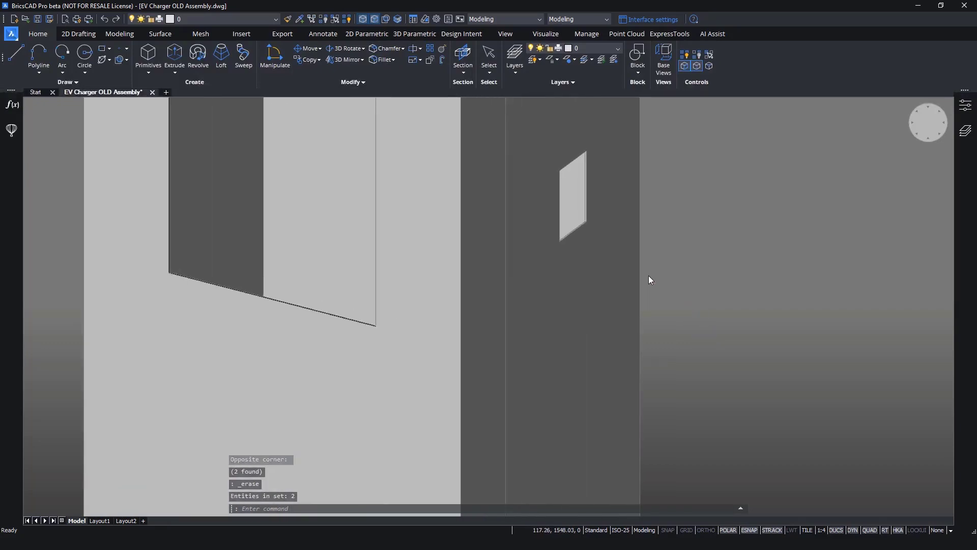
# Delete the faces of the rectangular socket cutout from the cabinet's right side
pyautogui.scroll(5, 576, 378)
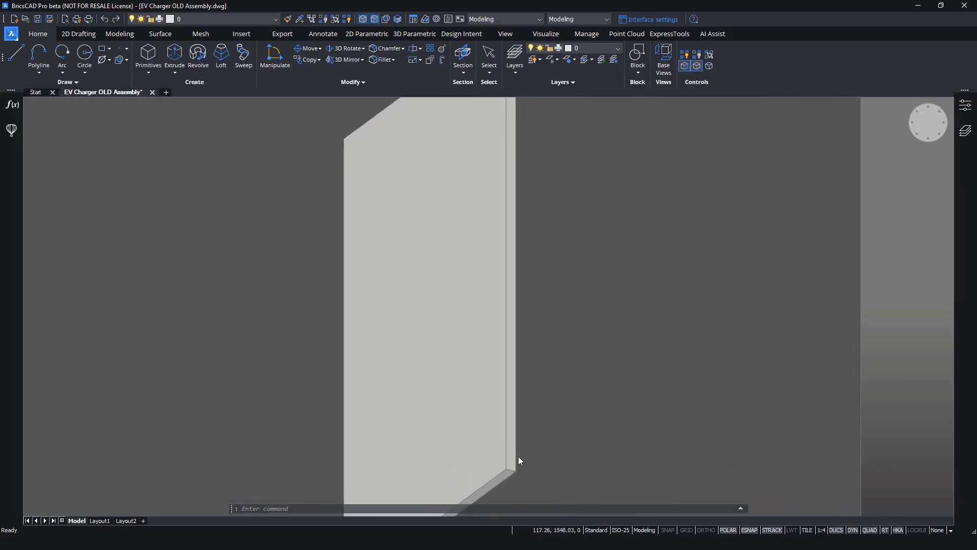
pyautogui.click(502, 481)
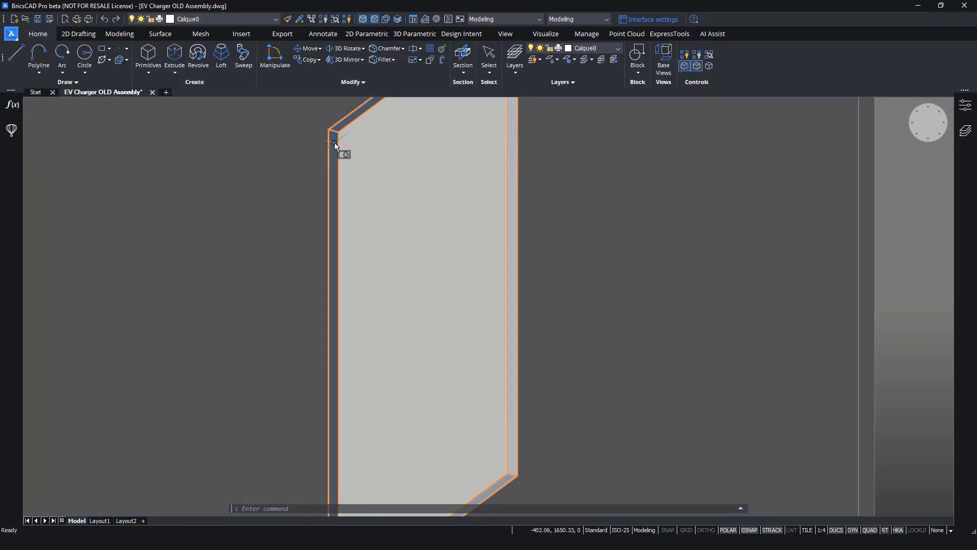
pyautogui.press('Delete')
pyautogui.scroll(-5, 695, 209)
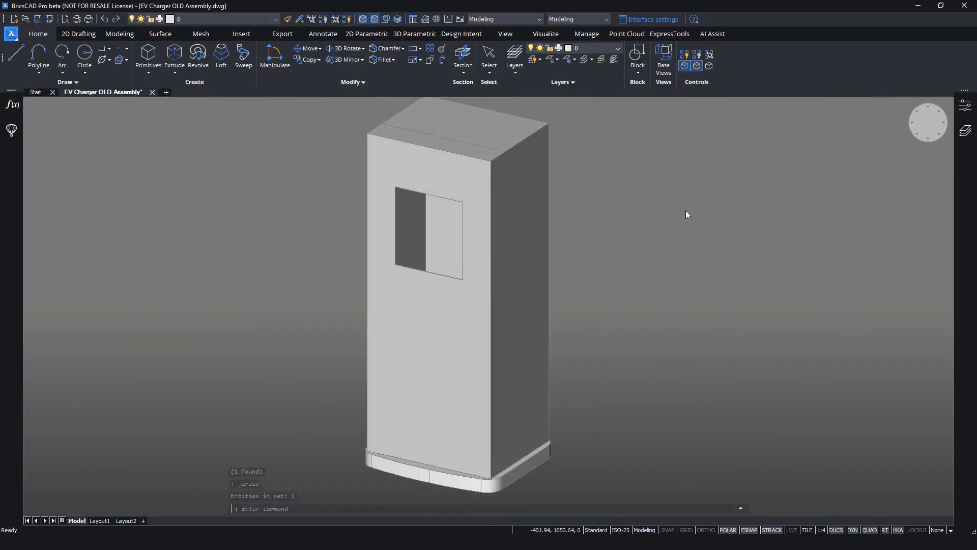
# Move the base plate down and the front panel forward, away from the cabinet body
pyautogui.click(493, 438)
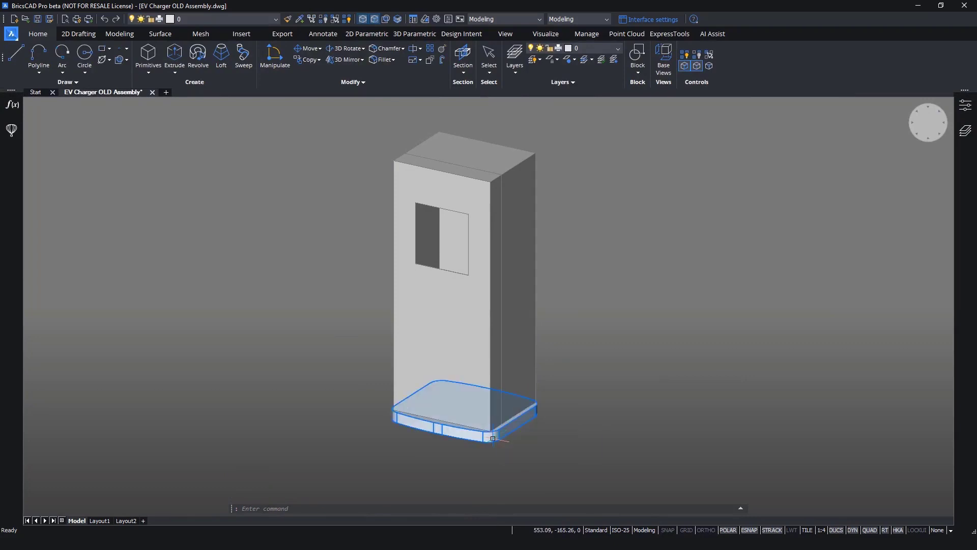
pyautogui.click(492, 415)
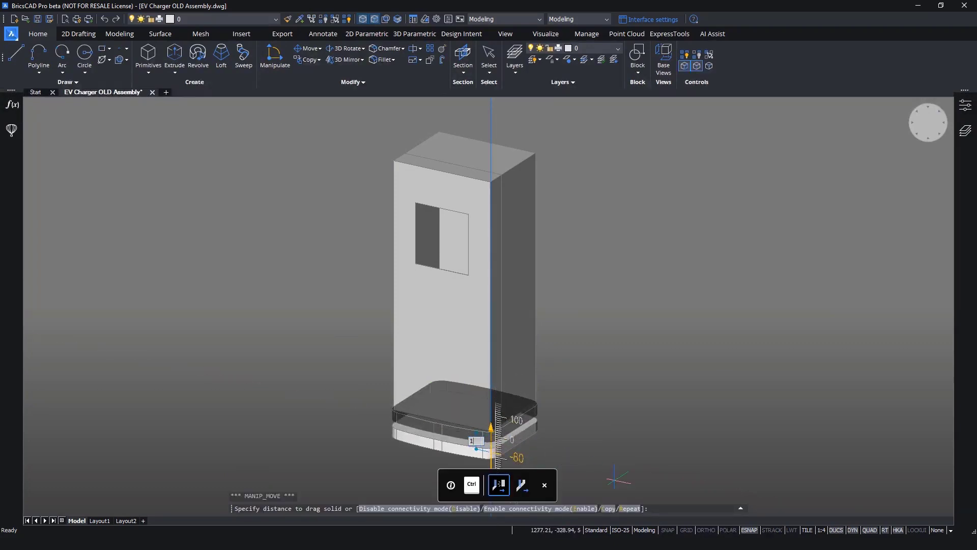
pyautogui.press('Escape')
pyautogui.press('Escape')
pyautogui.click(482, 400)
pyautogui.click(483, 437)
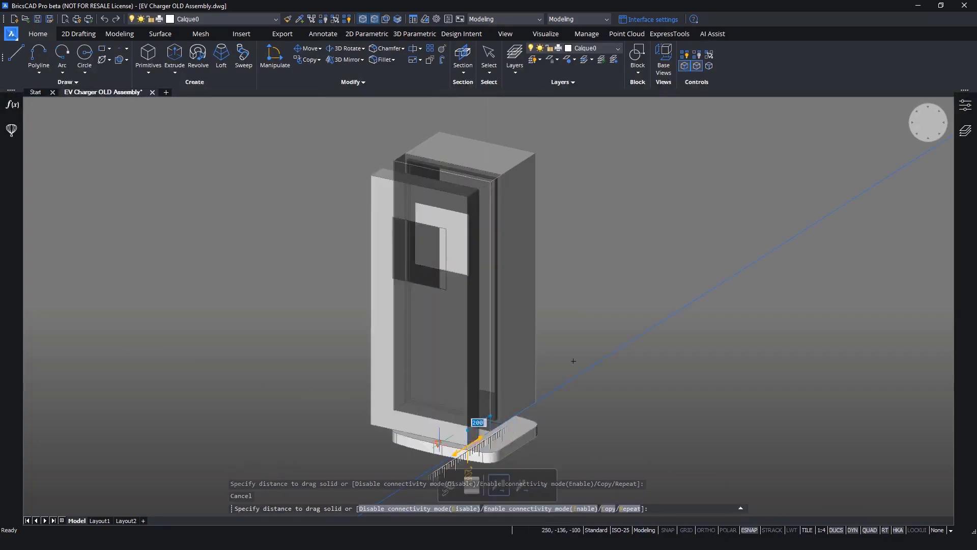
pyautogui.press('Escape')
pyautogui.press('Escape')
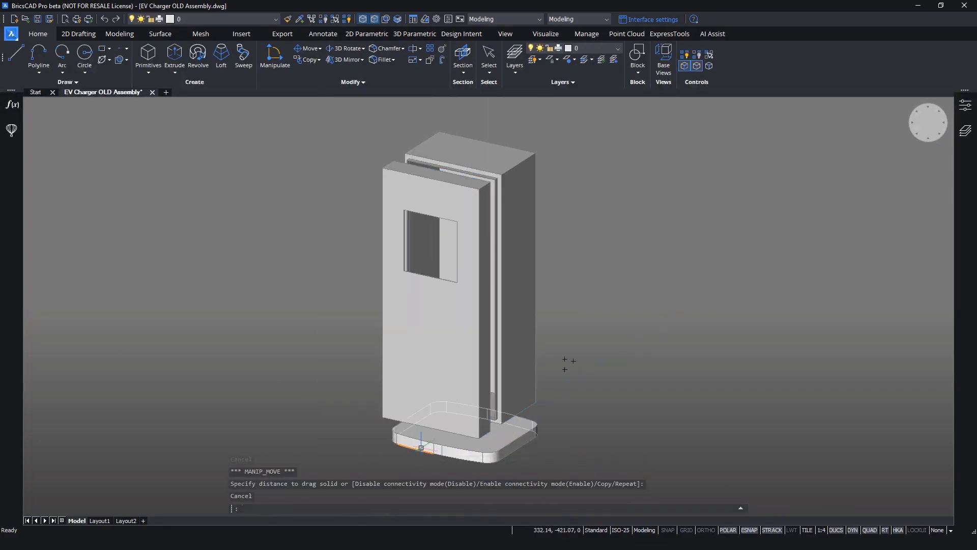
# Isolate the cabinet body so the front panel and base plate are hidden
pyautogui.keyDown('shift'); pyautogui.moveTo(601, 292); pyautogui.dragTo(519, 292, button='middle'); pyautogui.keyUp('shift')
pyautogui.moveTo(518, 292)
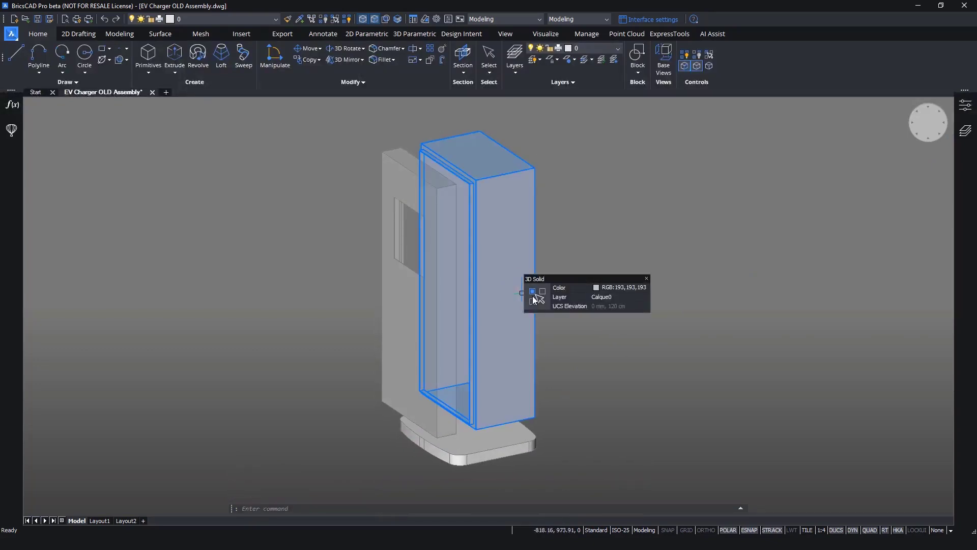
pyautogui.click(533, 297)
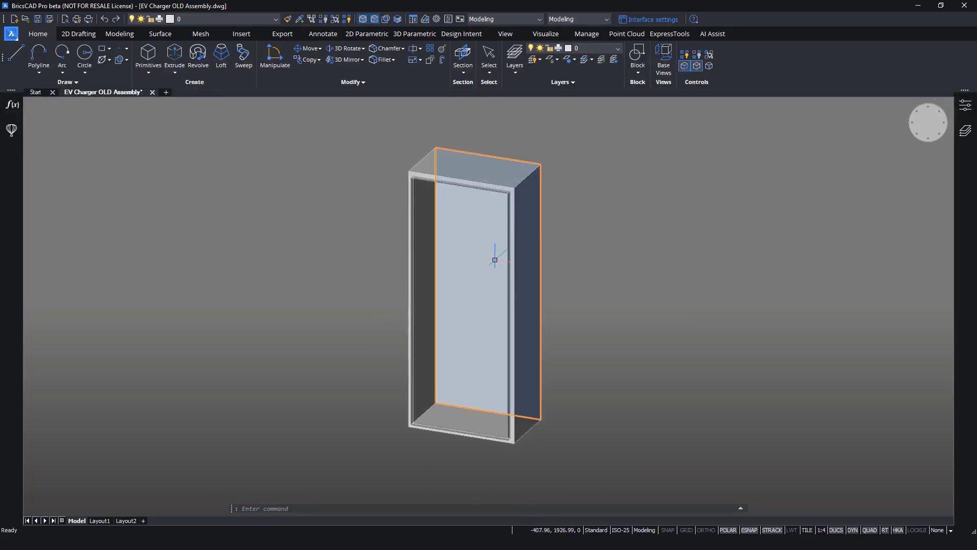
# Move the cabinet's back face about 150 mm toward the front opening to make the body shallower
pyautogui.keyDown('shift'); pyautogui.moveTo(603, 279); pyautogui.dragTo(576, 278, button='middle'); pyautogui.keyUp('shift')
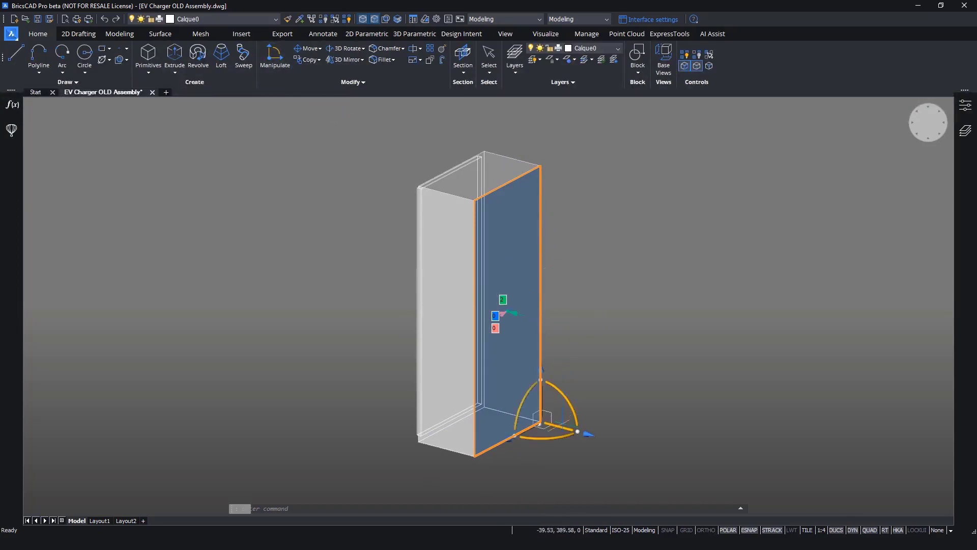
pyautogui.click(559, 427)
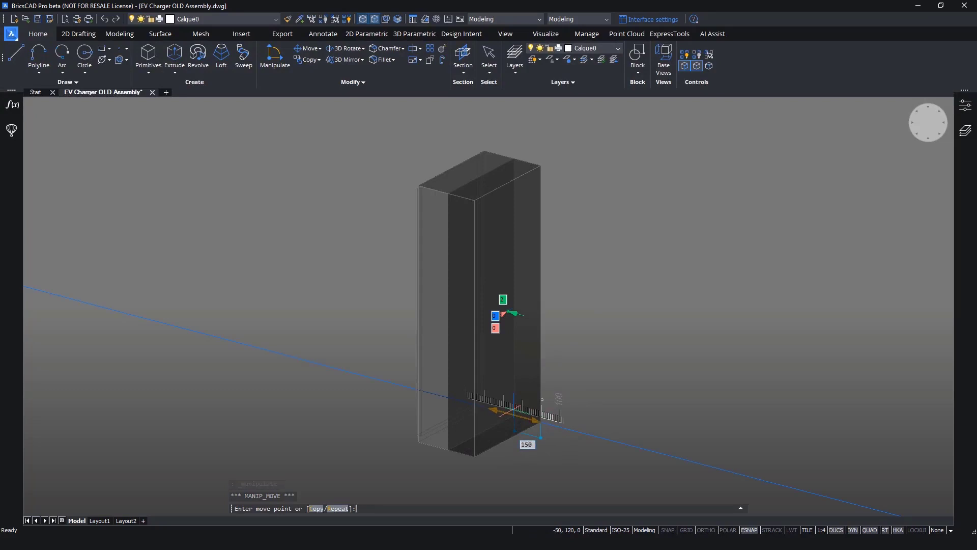
pyautogui.press('Escape')
# Try to widen the cabinet by moving its right side face outward with Manipulate, and undo the move
pyautogui.keyDown('shift'); pyautogui.moveTo(582, 298); pyautogui.dragTo(728, 301, button='middle'); pyautogui.keyUp('shift')
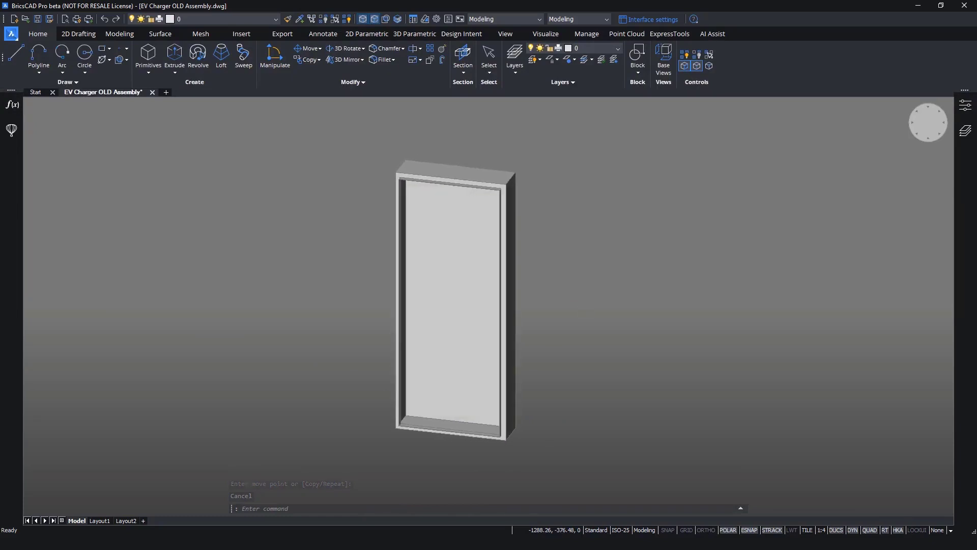
pyautogui.scroll(5, 563, 284)
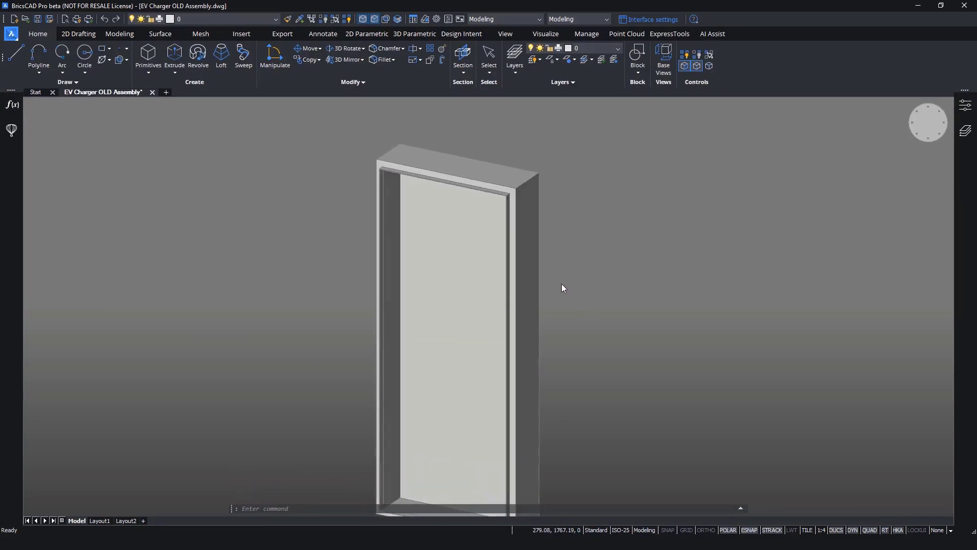
pyautogui.moveTo(554, 286); pyautogui.dragTo(497, 258, button='middle')
pyautogui.click(508, 287)
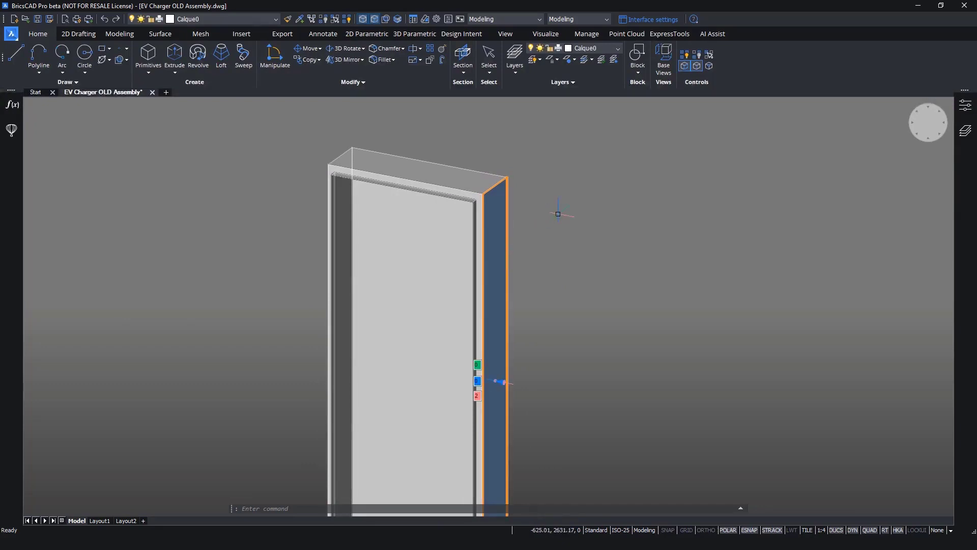
pyautogui.click(275, 56)
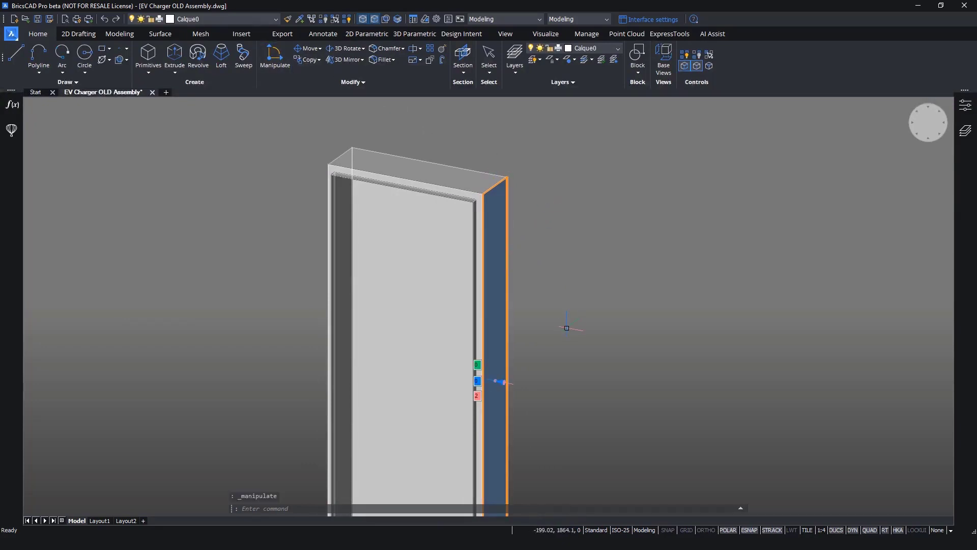
pyautogui.moveTo(532, 441); pyautogui.dragTo(519, 328, button='middle')
pyautogui.scroll(-1, 519, 329)
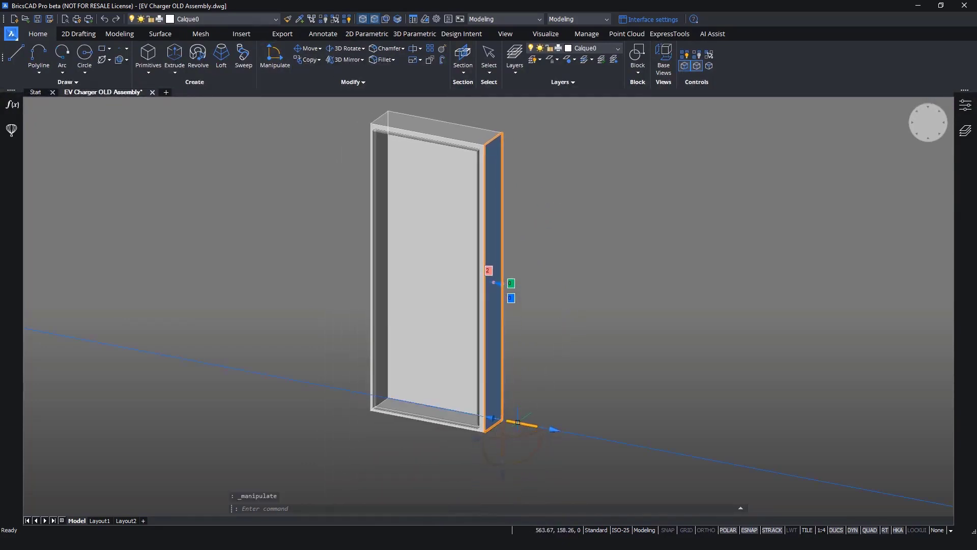
pyautogui.click(528, 428)
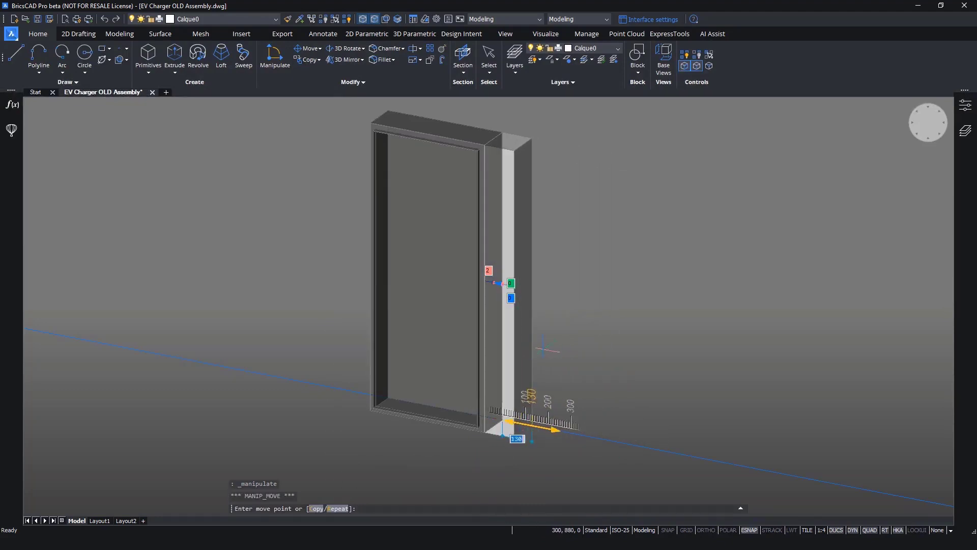
pyautogui.click(572, 347)
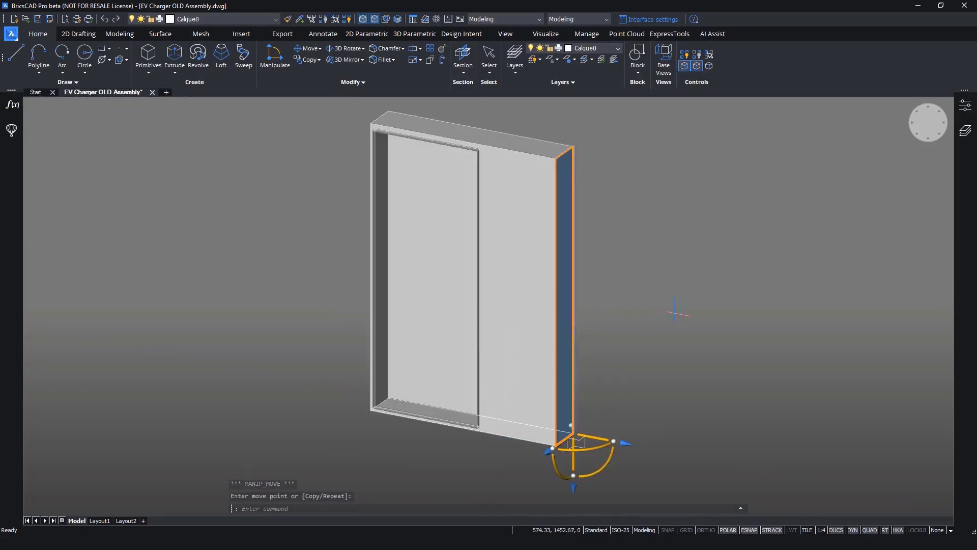
pyautogui.hotkey('ctrl', 'z')
# Group the cabinet's right side faces into one 3D rigid set and its top faces into another
pyautogui.keyDown('shift'); pyautogui.moveTo(591, 271); pyautogui.dragTo(481, 138, button='middle'); pyautogui.keyUp('shift')
pyautogui.click(476, 136)
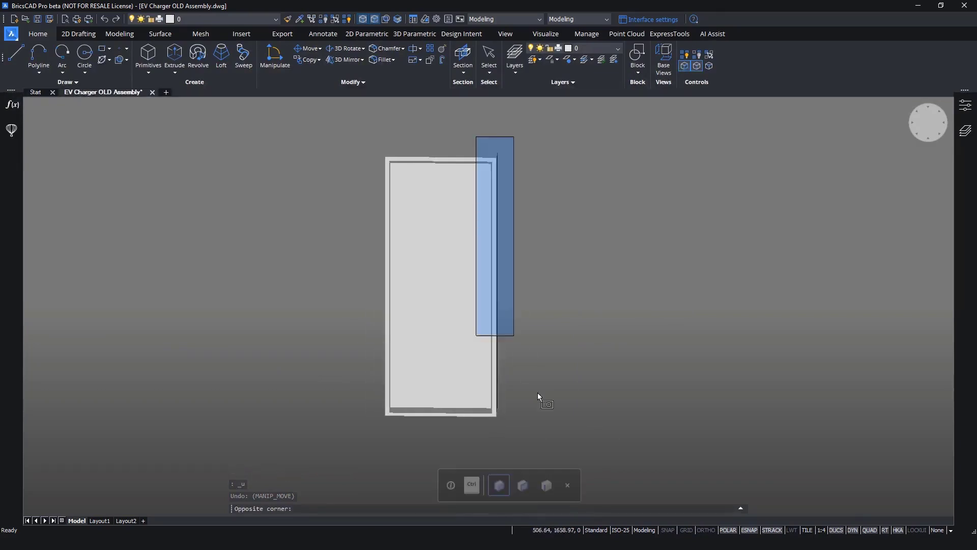
pyautogui.click(579, 443)
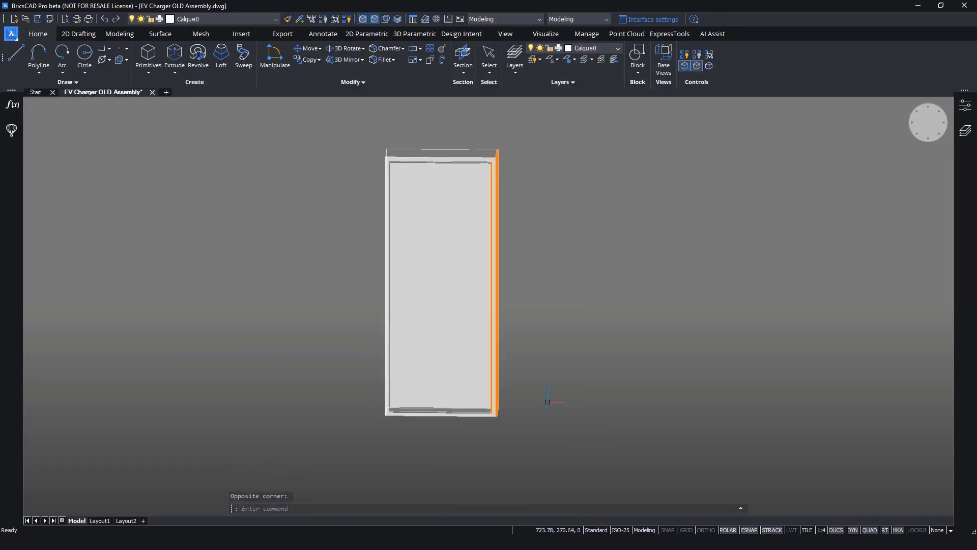
pyautogui.click(404, 37)
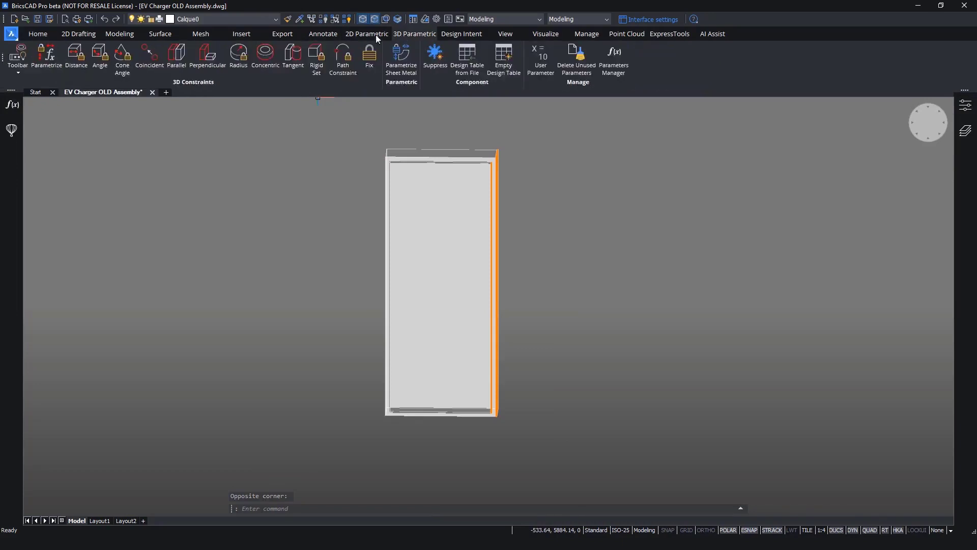
pyautogui.click(317, 54)
pyautogui.click(362, 120)
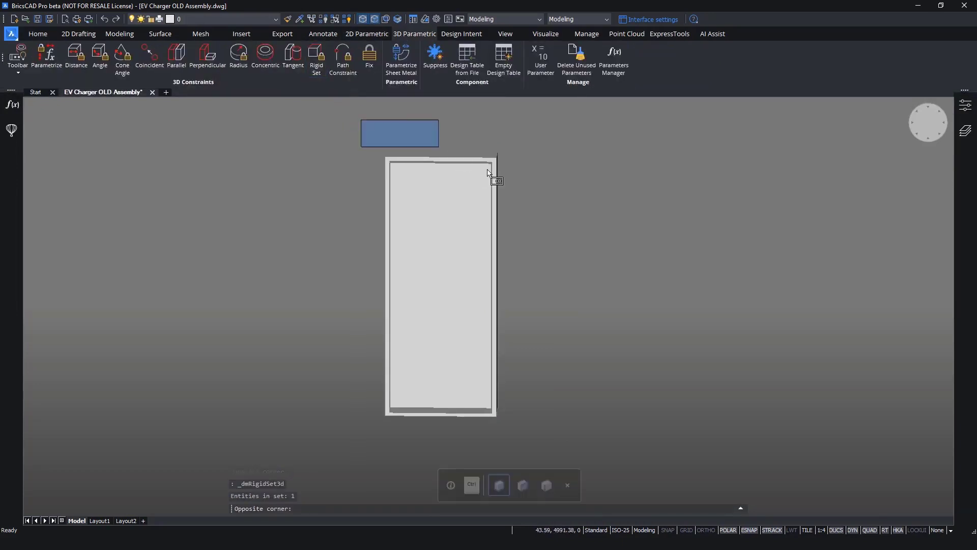
pyautogui.click(565, 190)
pyautogui.click(317, 54)
# Group the cabinet's left side faces into one 3D rigid set and its bottom faces into another
pyautogui.click(363, 119)
pyautogui.click(414, 456)
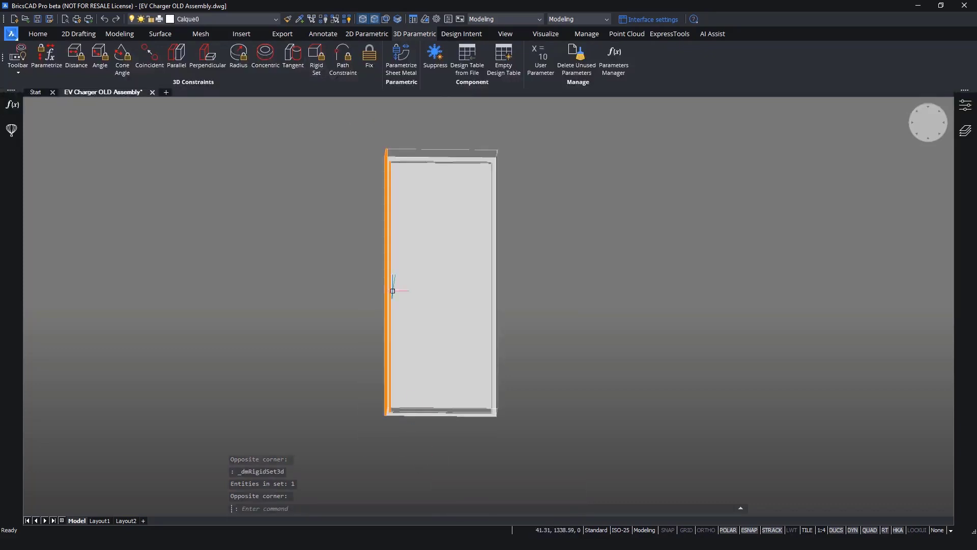
pyautogui.click(320, 55)
pyautogui.click(348, 374)
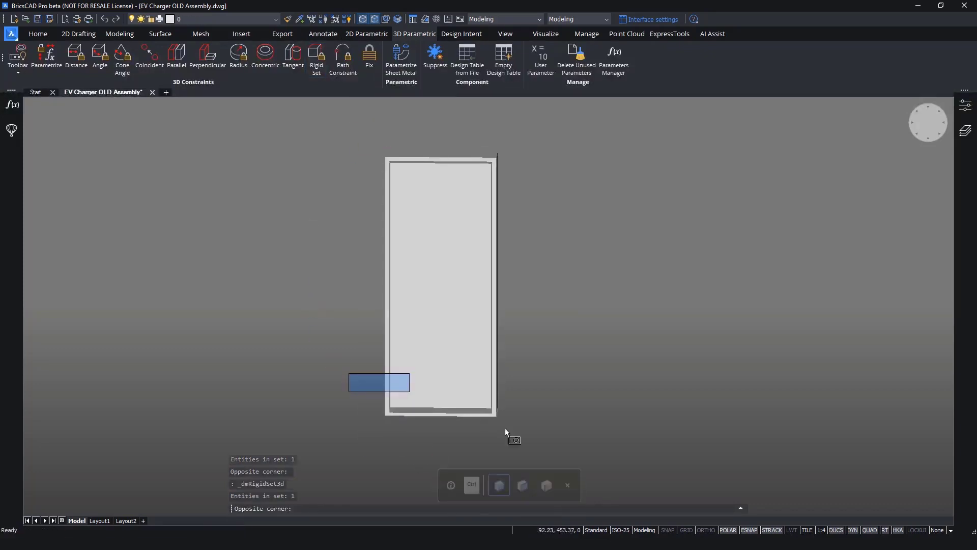
pyautogui.click(573, 442)
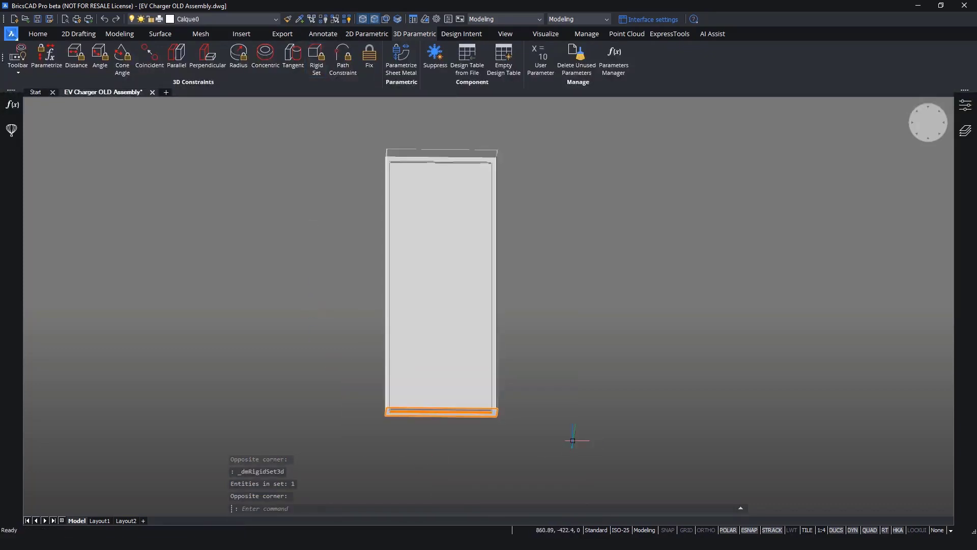
pyautogui.click(320, 57)
# Test the rigid sets by push/pulling the cabinet's right side face outward, and undo the change
pyautogui.keyDown('shift'); pyautogui.moveTo(509, 275); pyautogui.dragTo(463, 293, button='middle'); pyautogui.keyUp('shift')
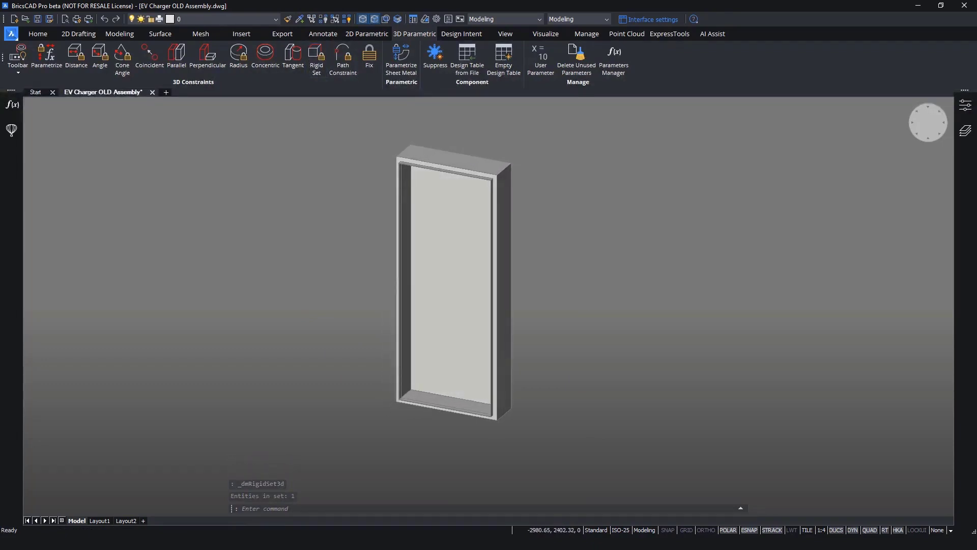
pyautogui.click(520, 198)
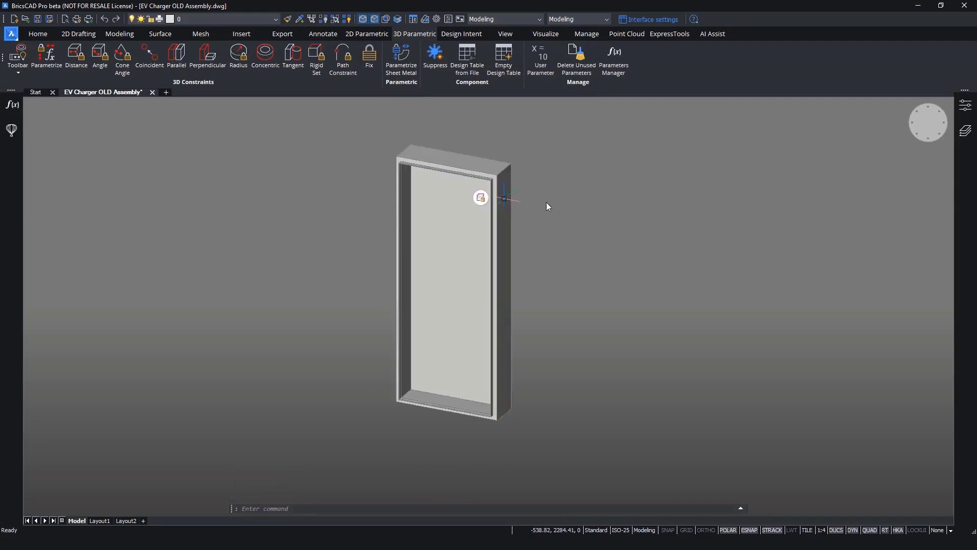
pyautogui.press('Return')
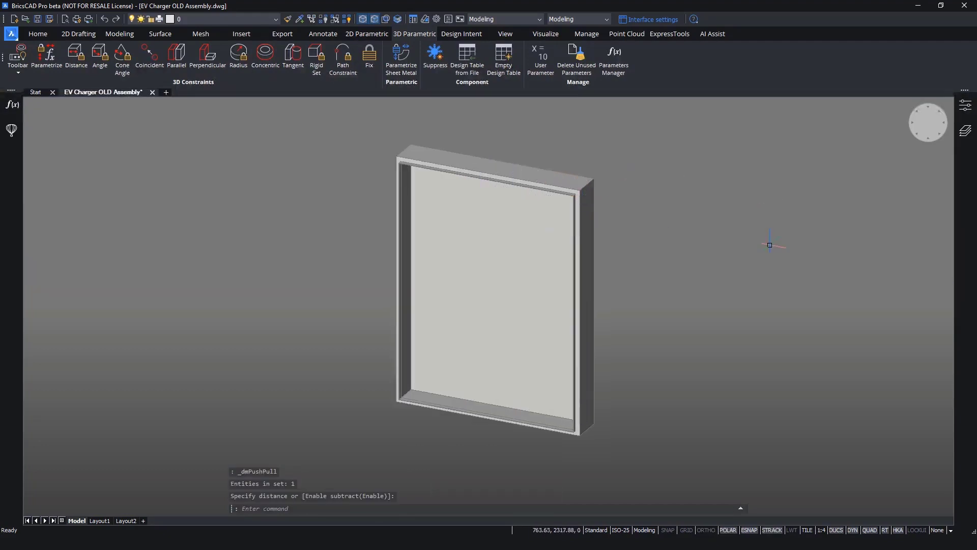
pyautogui.hotkey('ctrl', 'z')
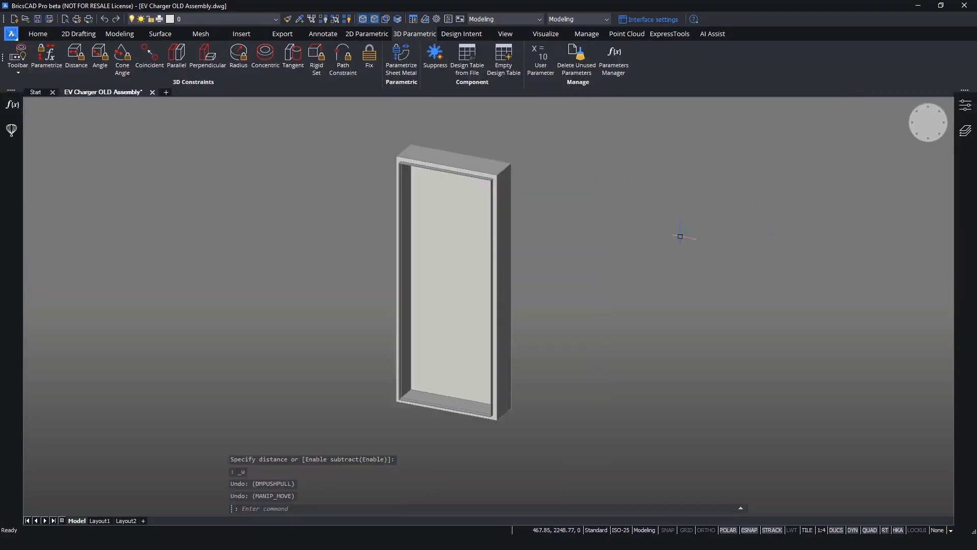
# Add a 3D distance constraint between the cabinet's left and right outer side faces
pyautogui.click(82, 59)
pyautogui.keyDown('shift'); pyautogui.moveTo(372, 215); pyautogui.dragTo(400, 200, button='middle'); pyautogui.keyUp('shift')
pyautogui.click(400, 200)
pyautogui.keyDown('shift'); pyautogui.moveTo(538, 221); pyautogui.dragTo(490, 205, button='middle'); pyautogui.keyUp('shift')
pyautogui.click(490, 204)
pyautogui.press('Return')
# Add a 3D distance constraint between the cabinet's bottom and top outer faces
pyautogui.press('Return')
pyautogui.keyDown('shift'); pyautogui.moveTo(450, 351); pyautogui.dragTo(419, 192, button='middle'); pyautogui.keyUp('shift')
pyautogui.click(420, 402)
pyautogui.click(407, 189)
pyautogui.press('Return')
# Apply Fix constraints to the cabinet's left side face and its bottom face
pyautogui.click(366, 61)
pyautogui.click(391, 262)
pyautogui.keyDown('shift'); pyautogui.moveTo(407, 382); pyautogui.dragTo(407, 285, button='middle'); pyautogui.keyUp('shift')
pyautogui.click(418, 412)
pyautogui.press('Return')
# Animate the cabinet's width and height distance constraints, Distance_5 and Distance_6, one after the other to test them
pyautogui.keyDown('shift'); pyautogui.moveTo(360, 362); pyautogui.dragTo(361, 412, button='middle'); pyautogui.keyUp('shift')
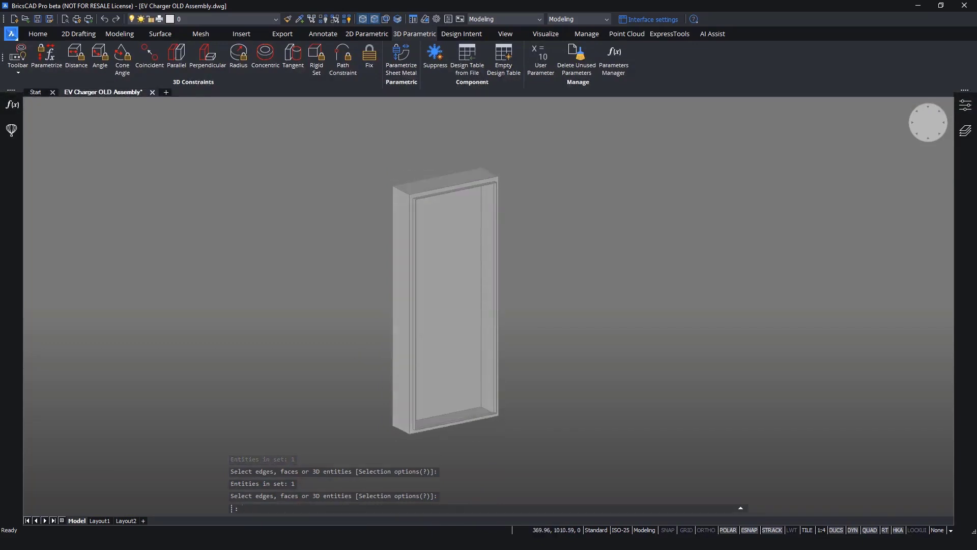
pyautogui.click(12, 105)
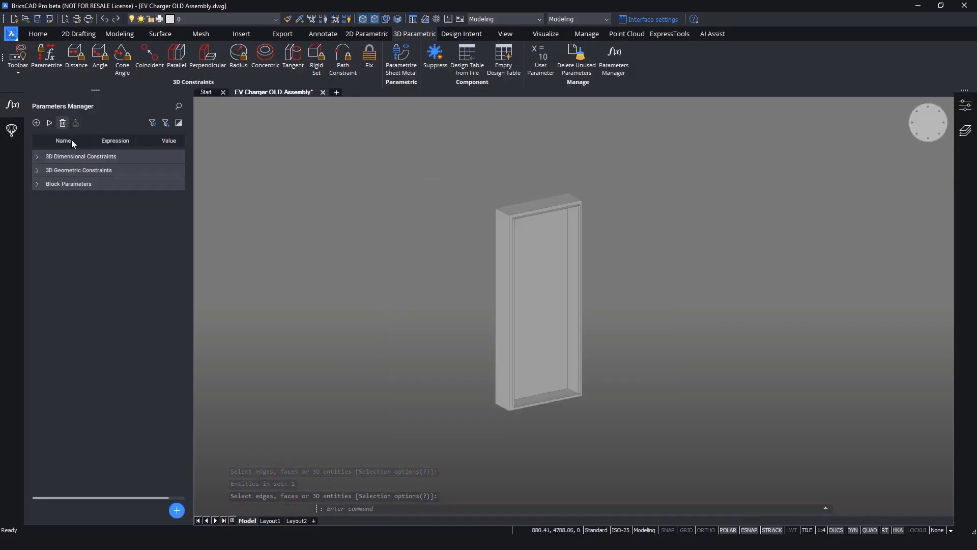
pyautogui.click(37, 156)
pyautogui.rightClick(60, 171)
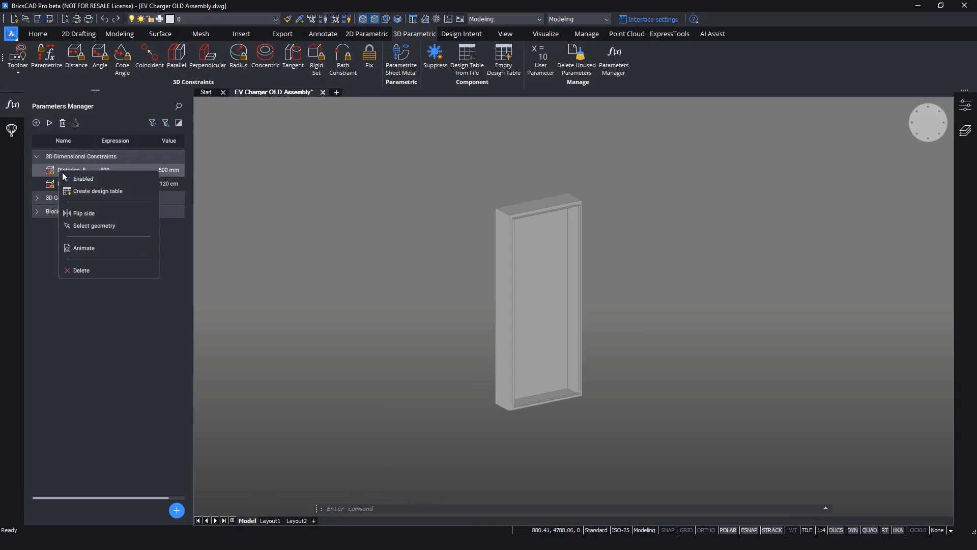
pyautogui.click(83, 248)
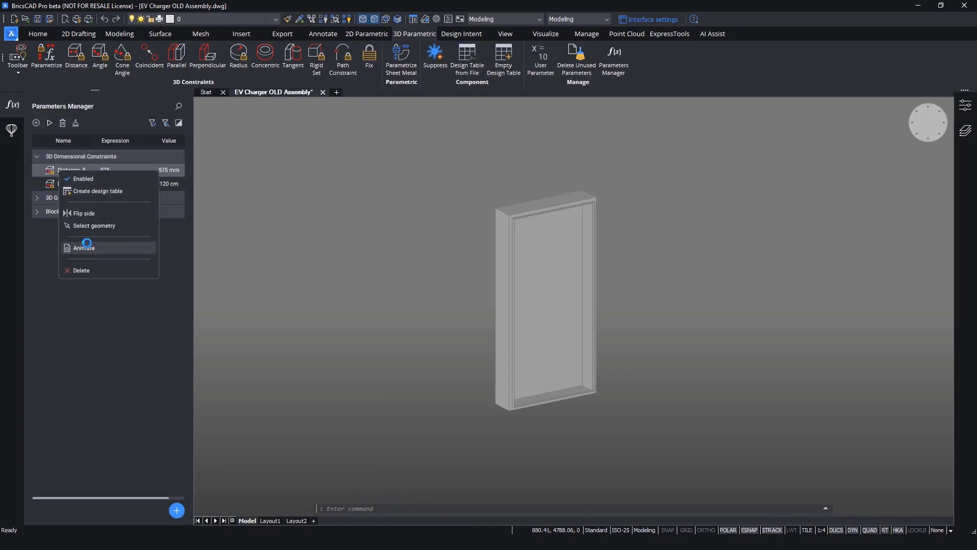
pyautogui.rightClick(74, 188)
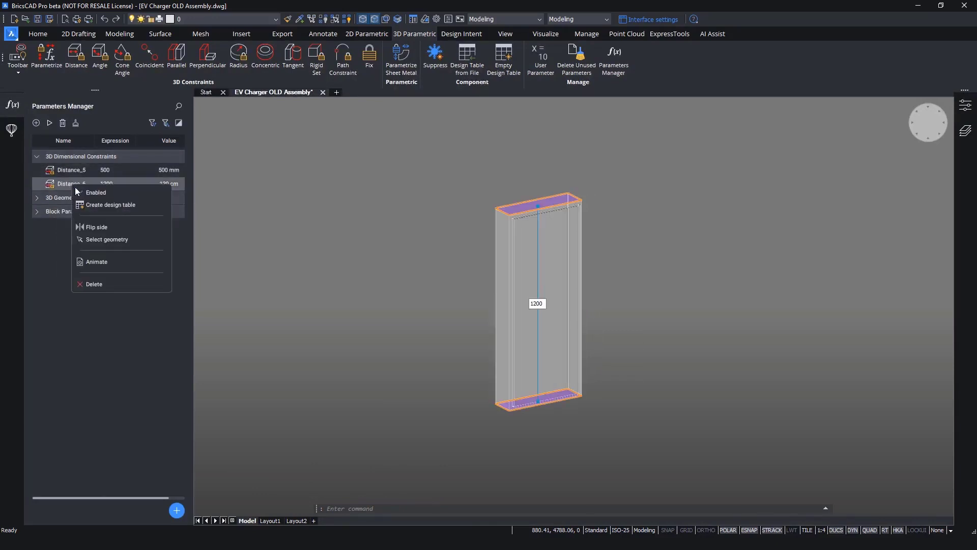
pyautogui.click(94, 262)
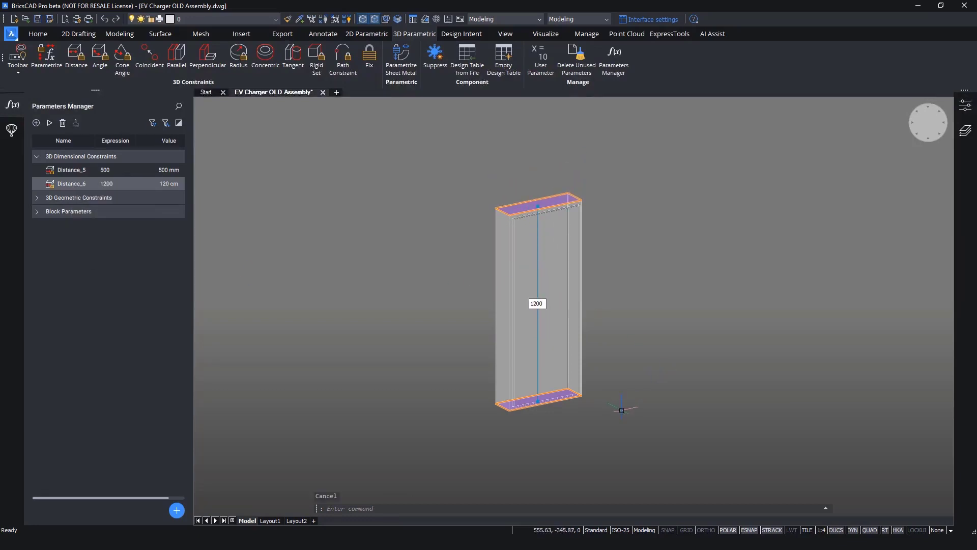
pyautogui.click(622, 410)
pyautogui.press('Escape')
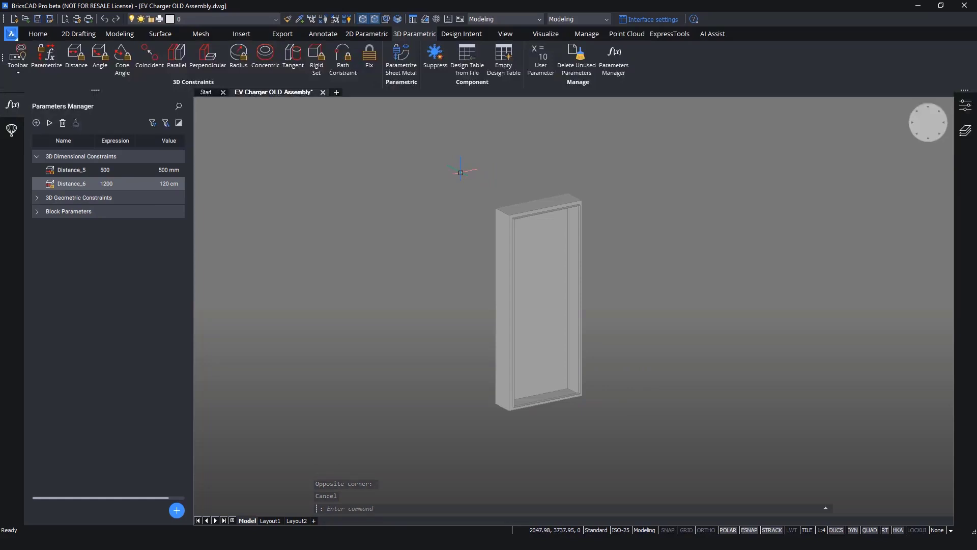
# Restore all hidden parts and isolate the front door panel with the window cutout
pyautogui.click(348, 21)
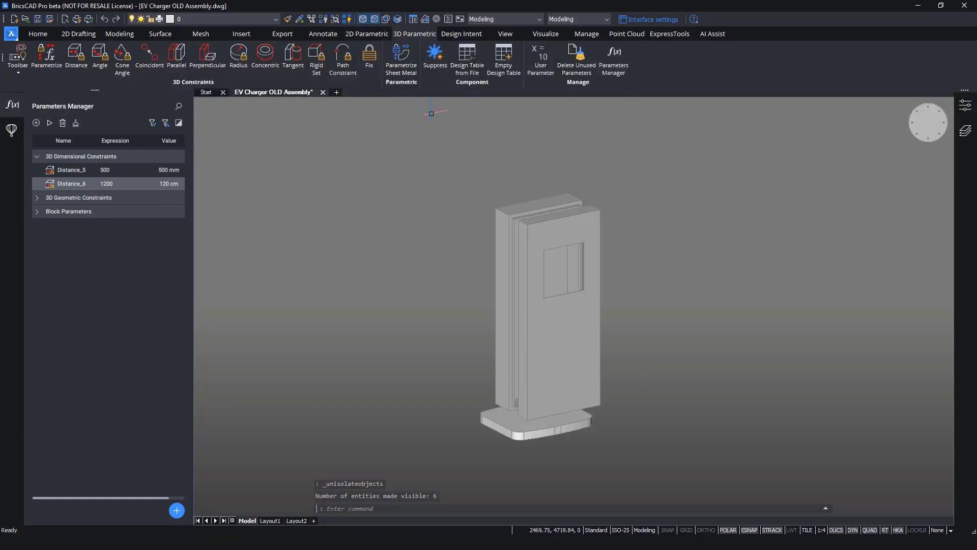
pyautogui.click(553, 331)
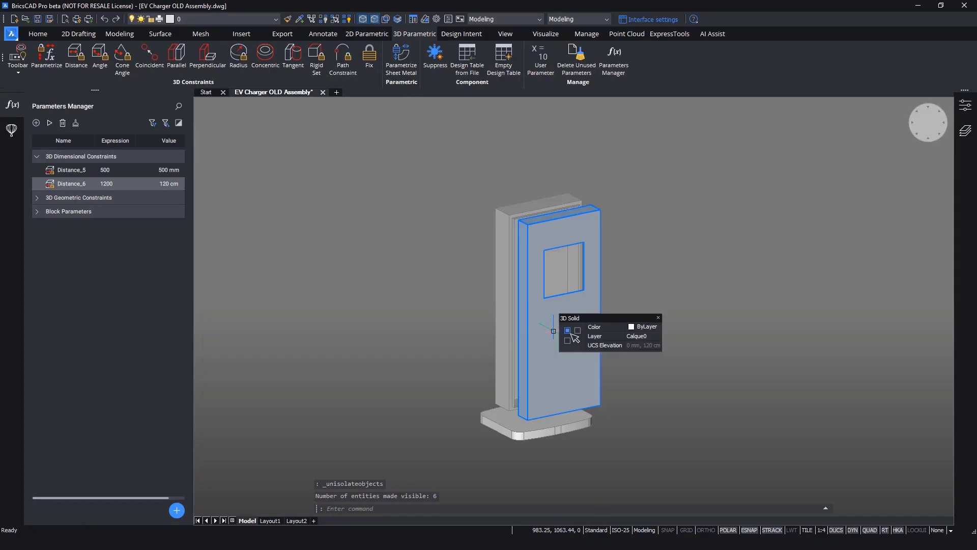
pyautogui.click(583, 340)
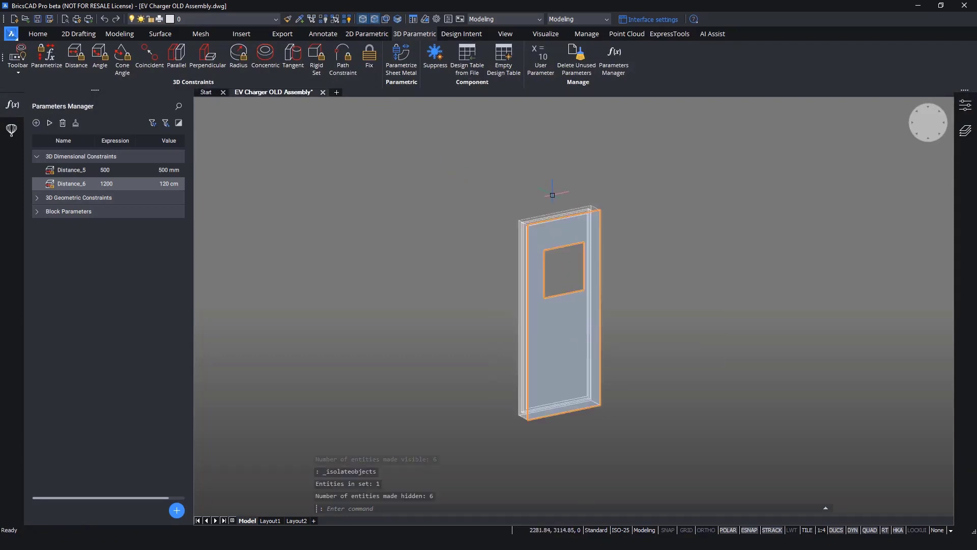
# Create separate Rigid Sets from the door panel's top, side and bottom border faces, viewing it from behind
pyautogui.keyDown('shift'); pyautogui.moveTo(556, 202); pyautogui.dragTo(489, 194, button='middle'); pyautogui.keyUp('shift')
pyautogui.click(475, 179)
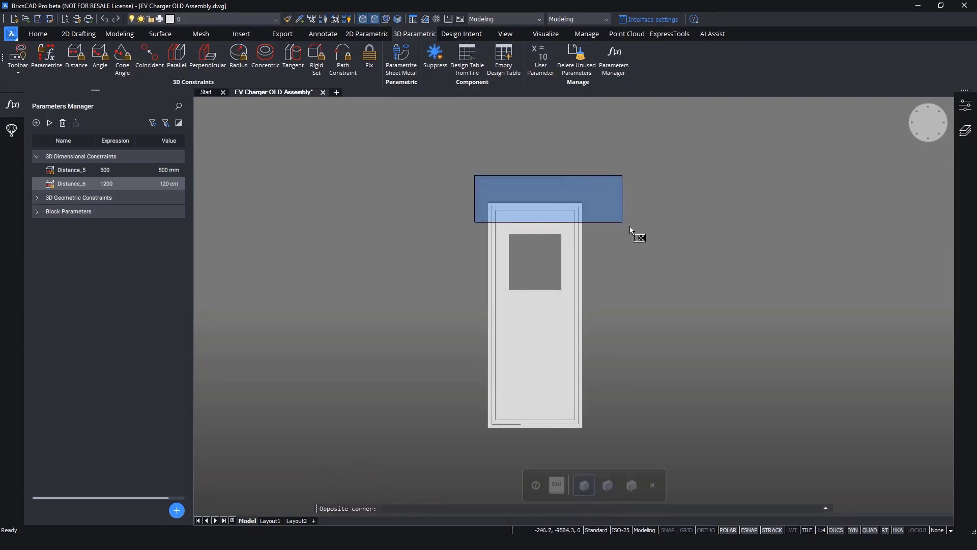
pyautogui.click(631, 227)
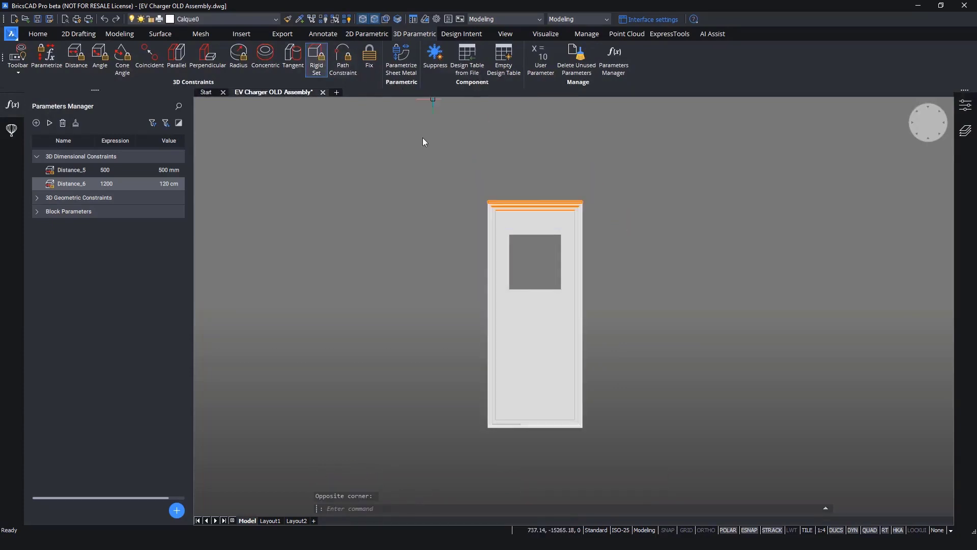
pyautogui.click(316, 61)
pyautogui.click(444, 163)
pyautogui.click(509, 458)
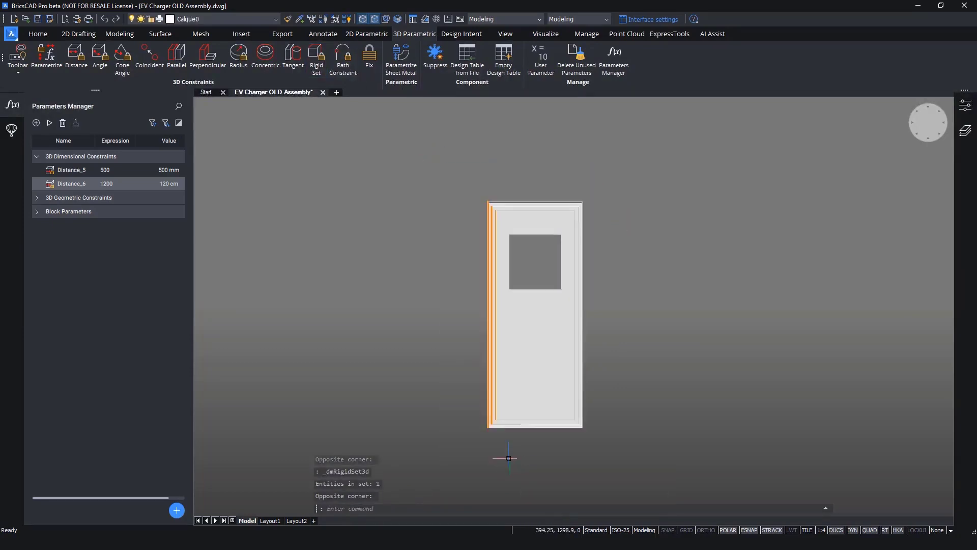
pyautogui.press('Return')
pyautogui.click(459, 443)
pyautogui.click(640, 382)
pyautogui.click(321, 50)
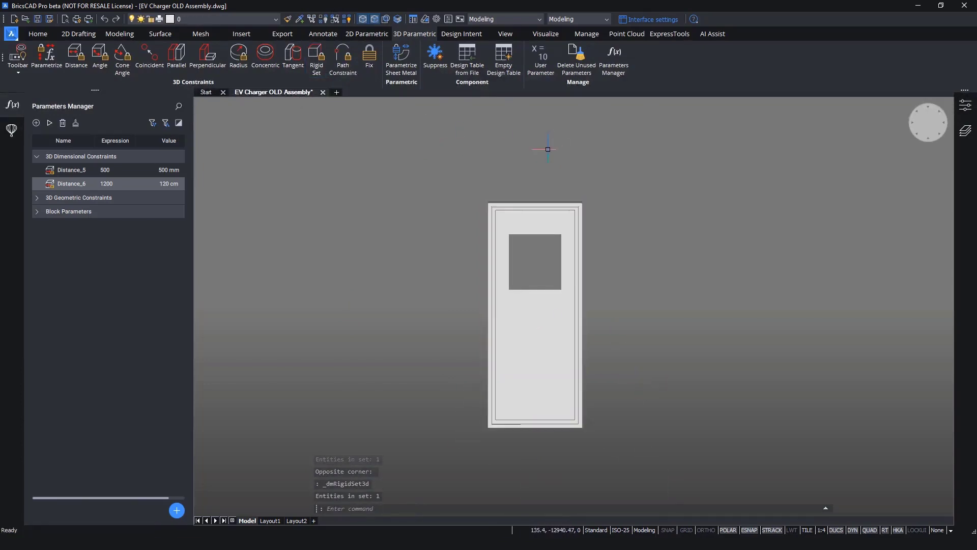
# Add a 3D distance constraint between the door panel's two outer side faces
pyautogui.click(78, 54)
pyautogui.scroll(1, 467, 295)
pyautogui.keyDown('shift'); pyautogui.moveTo(662, 229); pyautogui.dragTo(613, 220, button='middle'); pyautogui.keyUp('shift')
pyautogui.click(611, 221)
pyautogui.moveTo(418, 224)
pyautogui.keyDown('shift'); pyautogui.mouseDown(button='middle')
pyautogui.moveTo(506, 223)
pyautogui.moveTo(417, 221)
pyautogui.mouseUp(button='middle'); pyautogui.keyUp('shift')
pyautogui.click(506, 223)
pyautogui.press('Return')
# Add a 3D distance constraint between the door panel's bottom and top outer faces
pyautogui.click(71, 52)
pyautogui.keyDown('shift'); pyautogui.moveTo(560, 453); pyautogui.dragTo(560, 412, button='middle'); pyautogui.keyUp('shift')
pyautogui.click(561, 404)
pyautogui.keyDown('shift'); pyautogui.moveTo(585, 285); pyautogui.dragTo(585, 357, button='middle'); pyautogui.keyUp('shift')
pyautogui.click(552, 229)
pyautogui.press('Return')
# Restore all hidden parts and animate the width constraints of the cabinet and the door, Distance_5 and Distance_13
pyautogui.keyDown('shift'); pyautogui.moveTo(795, 239); pyautogui.dragTo(673, 234, button='middle'); pyautogui.keyUp('shift')
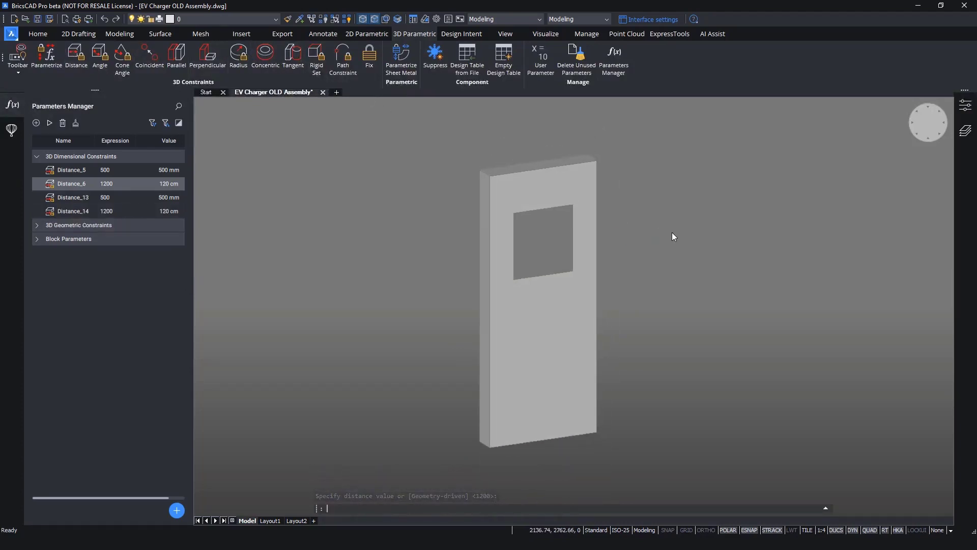
pyautogui.scroll(-1, 673, 234)
pyautogui.click(347, 19)
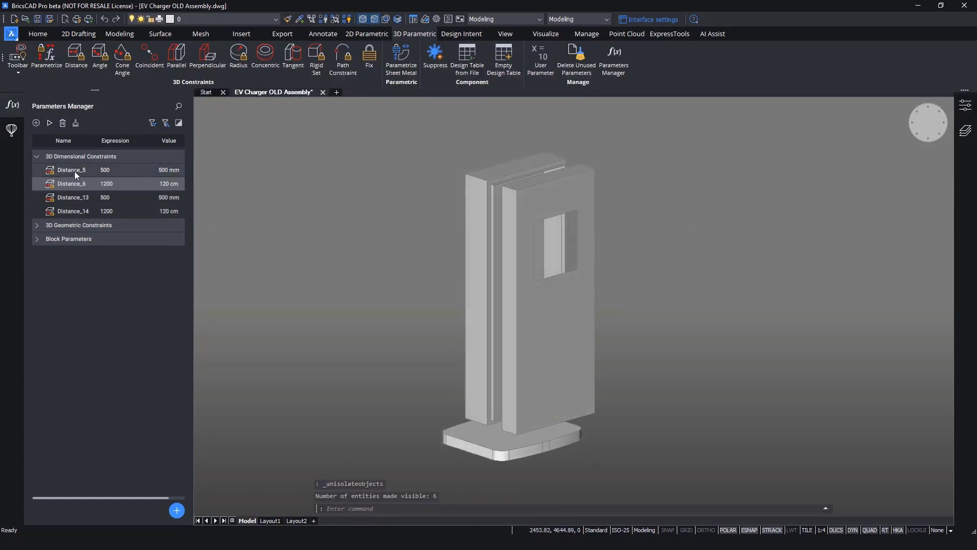
pyautogui.rightClick(75, 171)
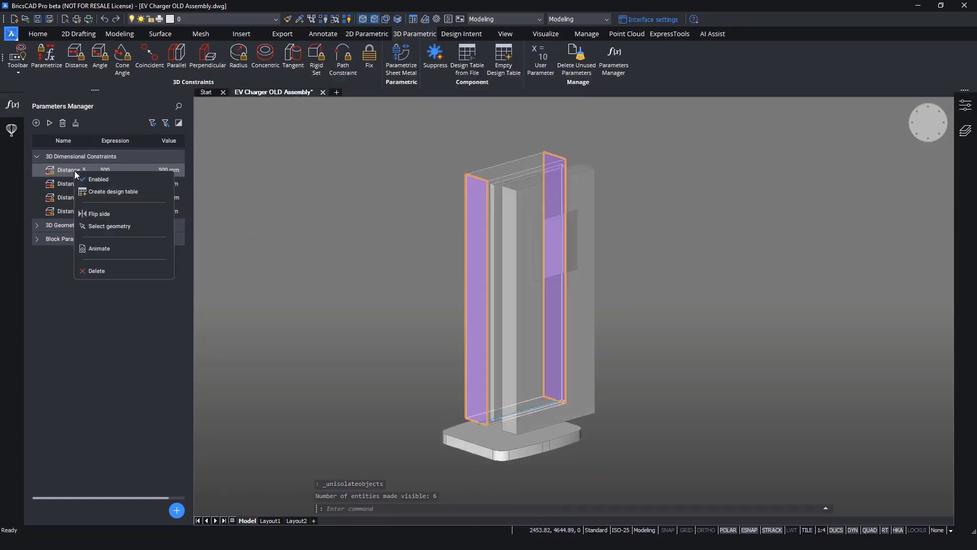
pyautogui.click(100, 249)
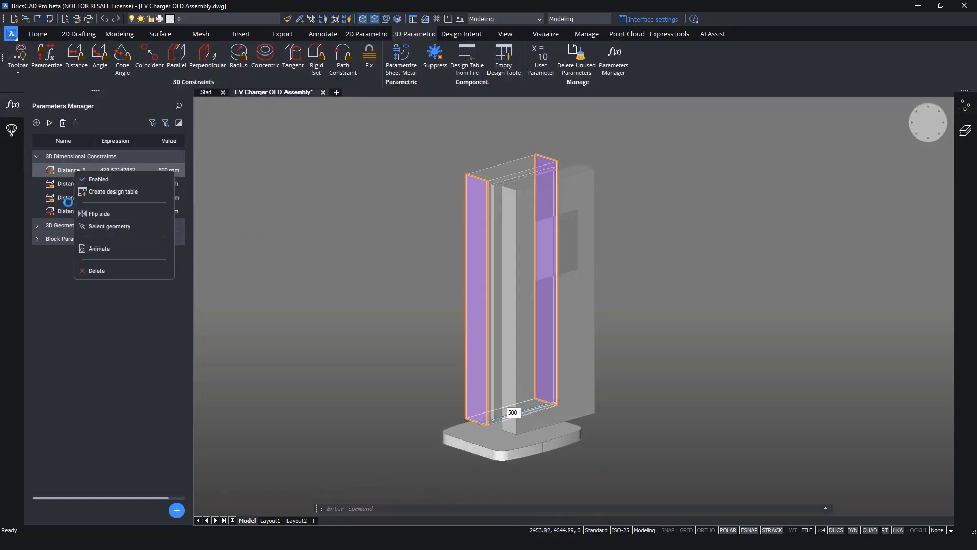
pyautogui.rightClick(67, 200)
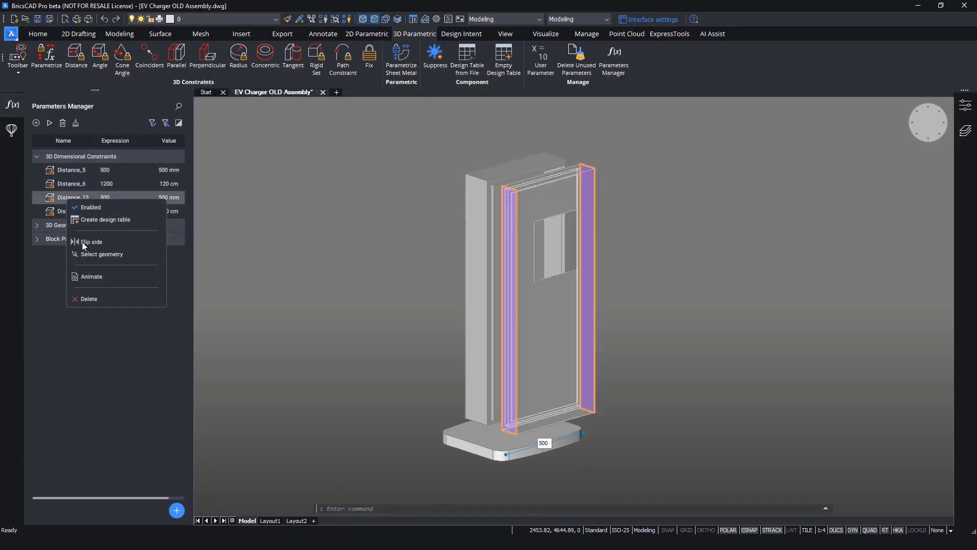
pyautogui.click(92, 276)
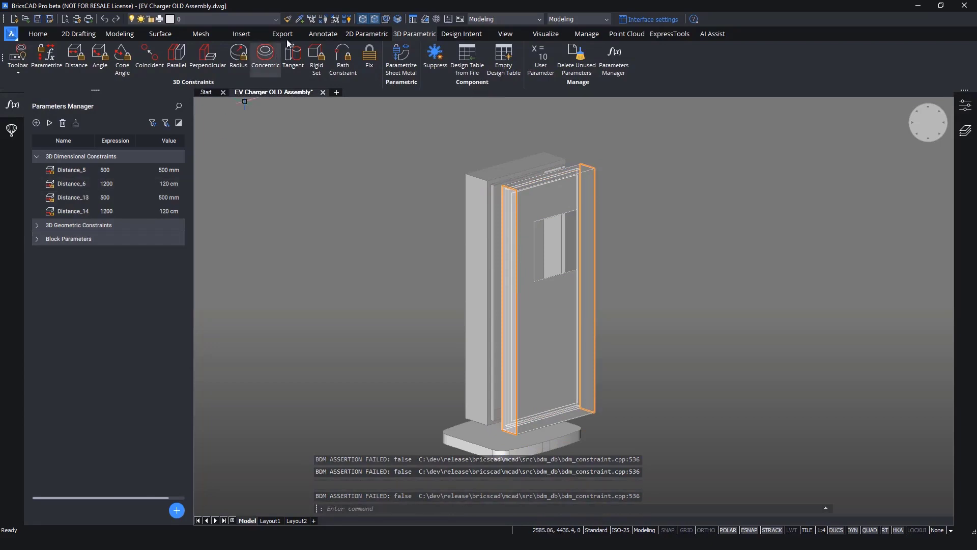
pyautogui.click(370, 59)
pyautogui.click(371, 59)
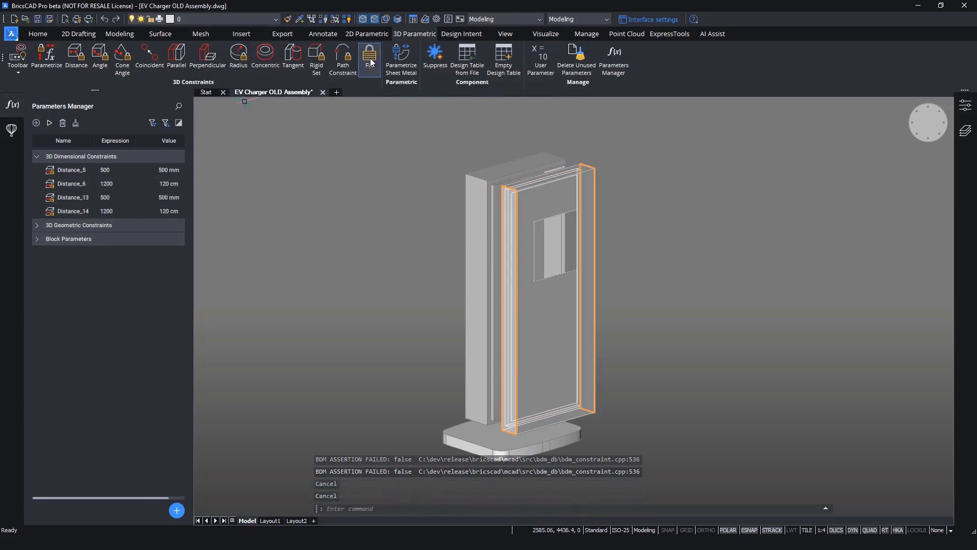
pyautogui.click(628, 466)
pyautogui.press('Escape')
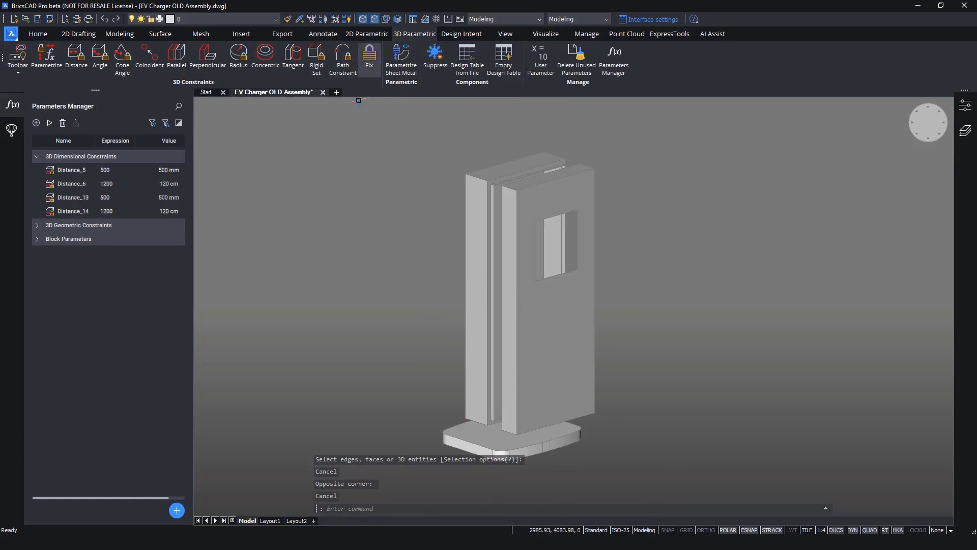
# Apply Fix constraints to the door panel's left side face and its bottom face
pyautogui.click(369, 60)
pyautogui.click(512, 393)
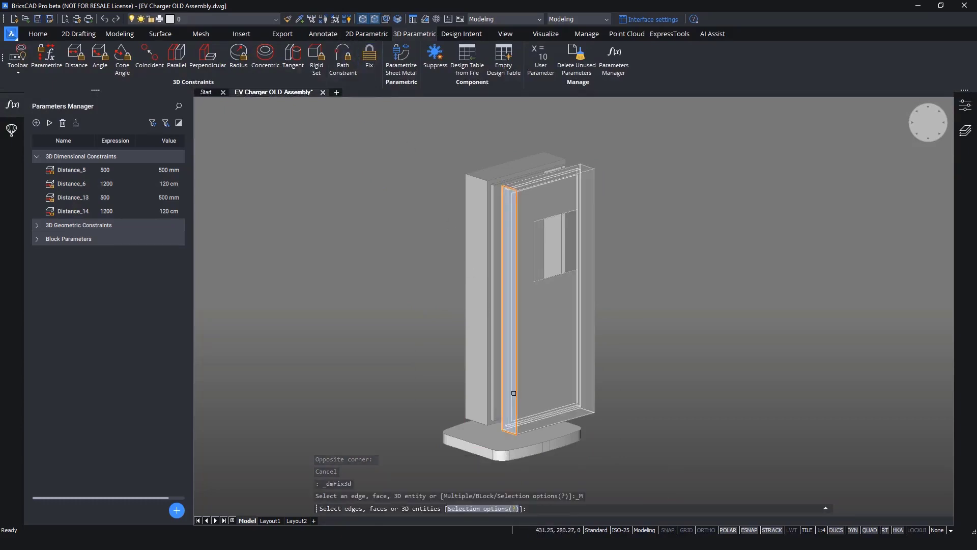
pyautogui.keyDown('shift'); pyautogui.moveTo(513, 393); pyautogui.dragTo(555, 382, button='middle'); pyautogui.keyUp('shift')
pyautogui.scroll(5, 545, 358)
pyautogui.press('Return')
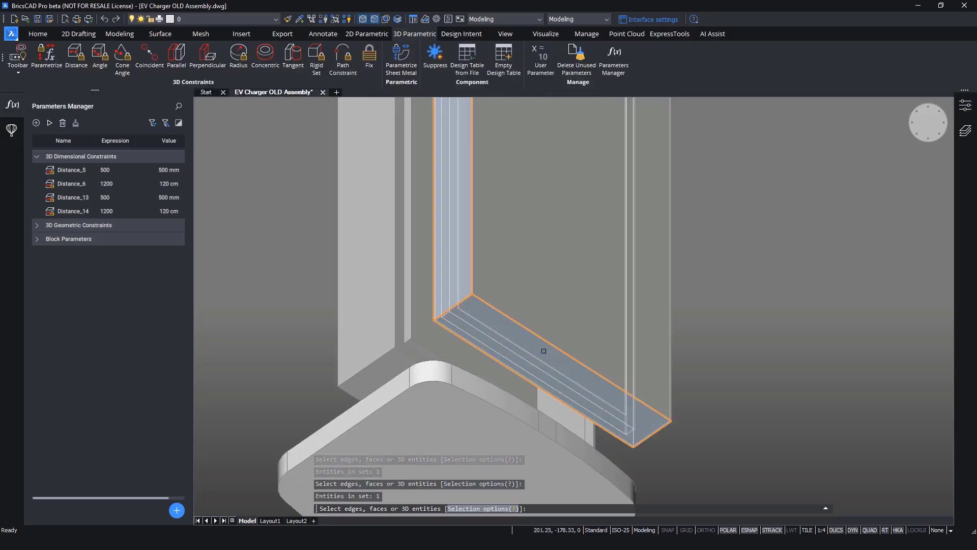
pyautogui.scroll(-8, 558, 349)
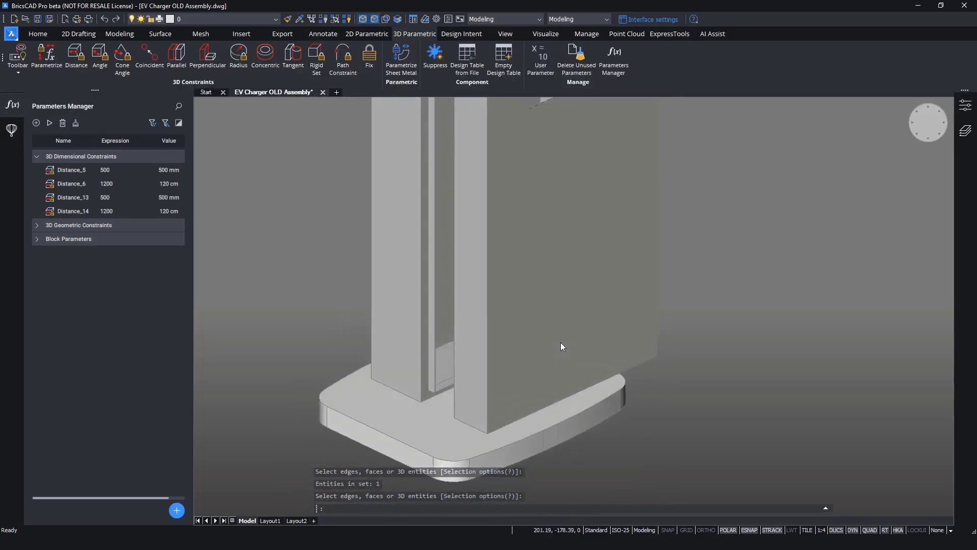
# Link the door's size to the cabinet's by setting the Distance_13 expression to Distance_5 and Distance_14 to Distance_6
pyautogui.click(81, 170)
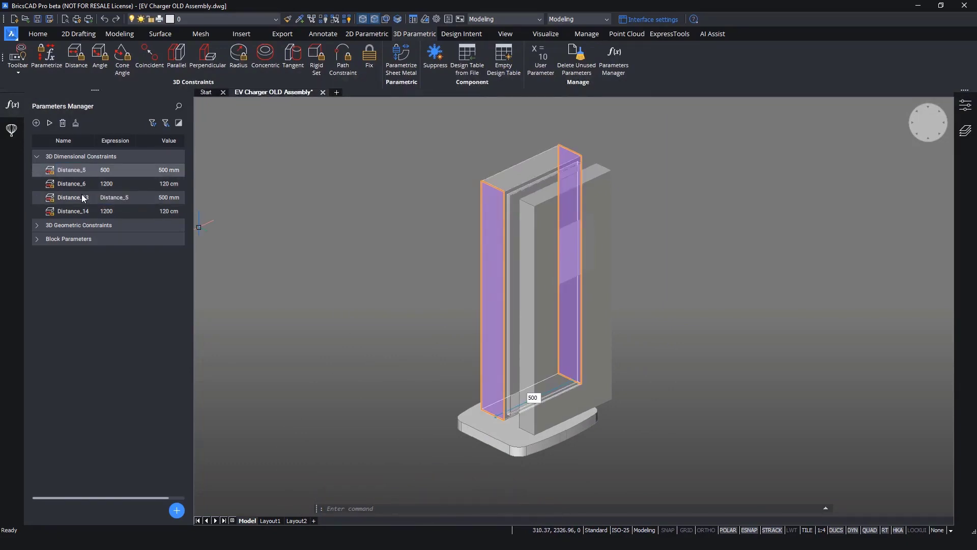
pyautogui.click(105, 184)
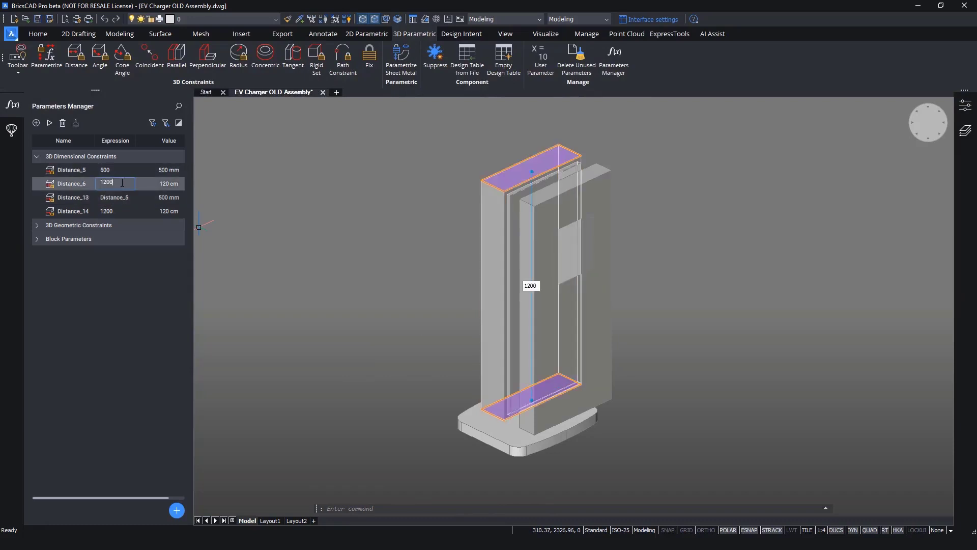
pyautogui.doubleClick(109, 210)
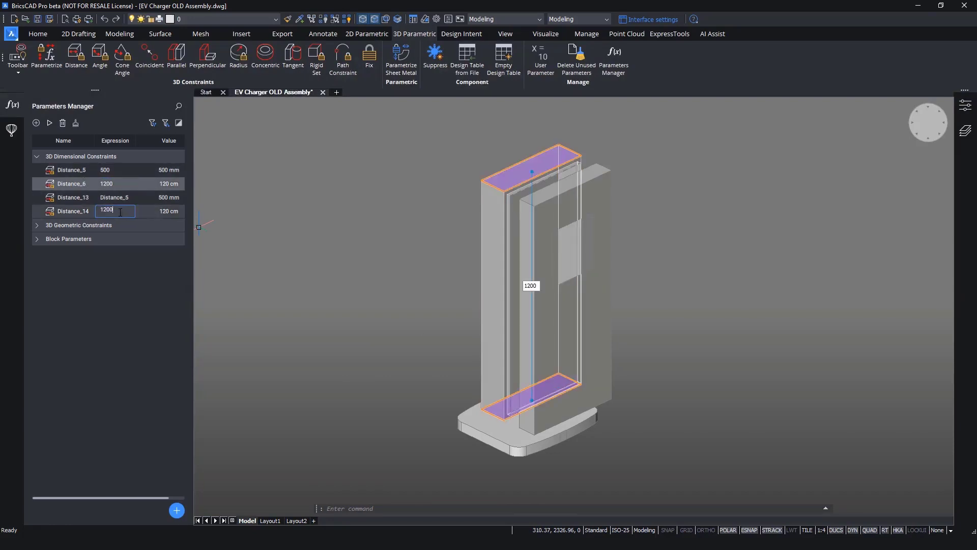
pyautogui.press('Return')
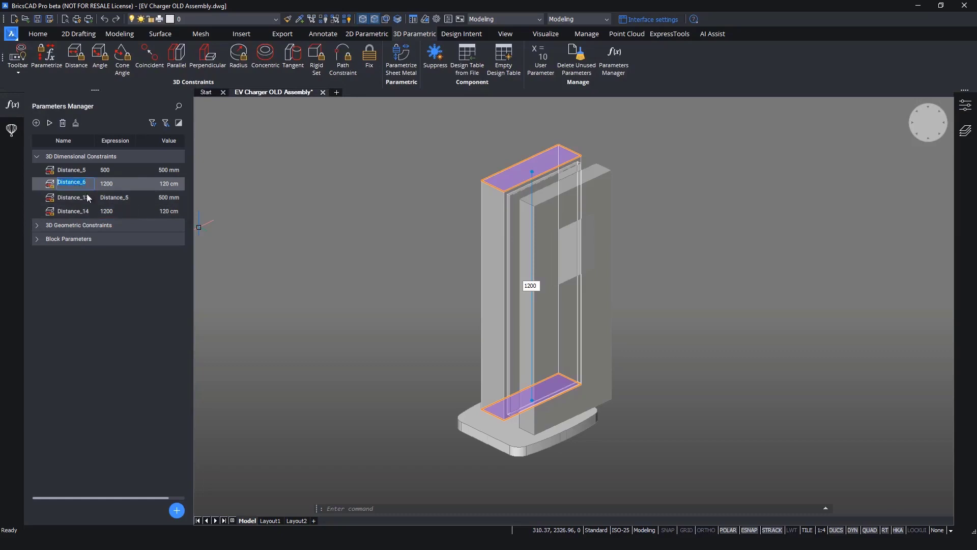
pyautogui.doubleClick(126, 210)
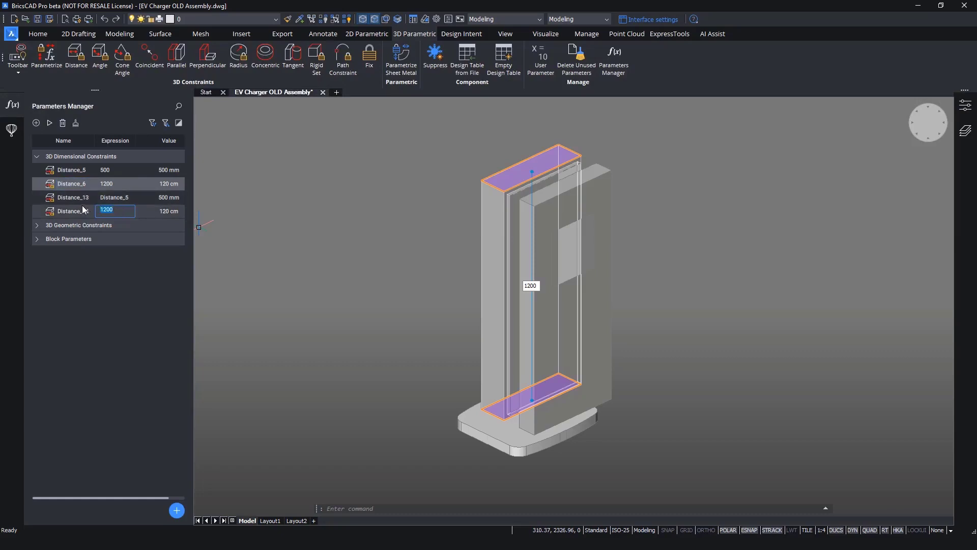
pyautogui.write('Distance_6')
pyautogui.press('Return')
# Animate Distance_5 and Distance_6 together to test the linked cabinet and door resizing
pyautogui.click(72, 170)
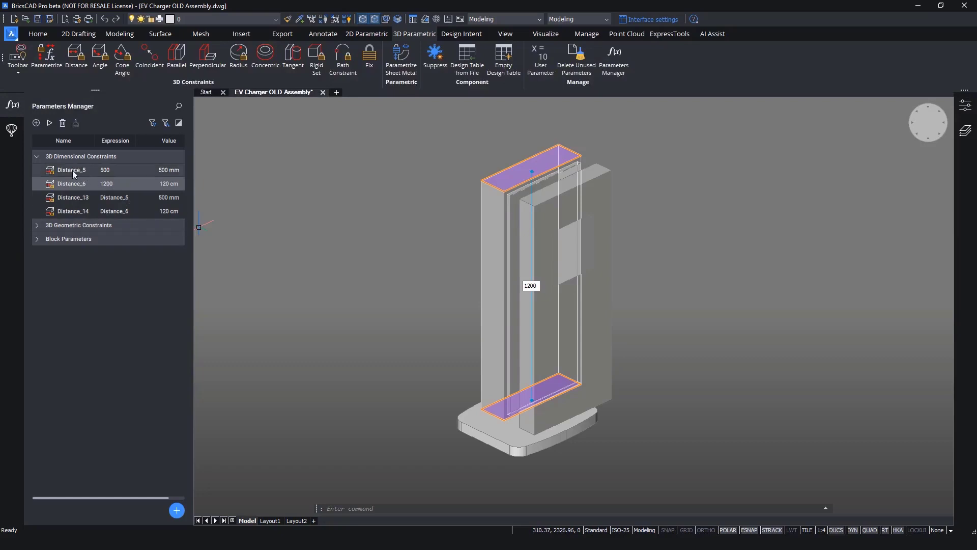
pyautogui.rightClick(75, 182)
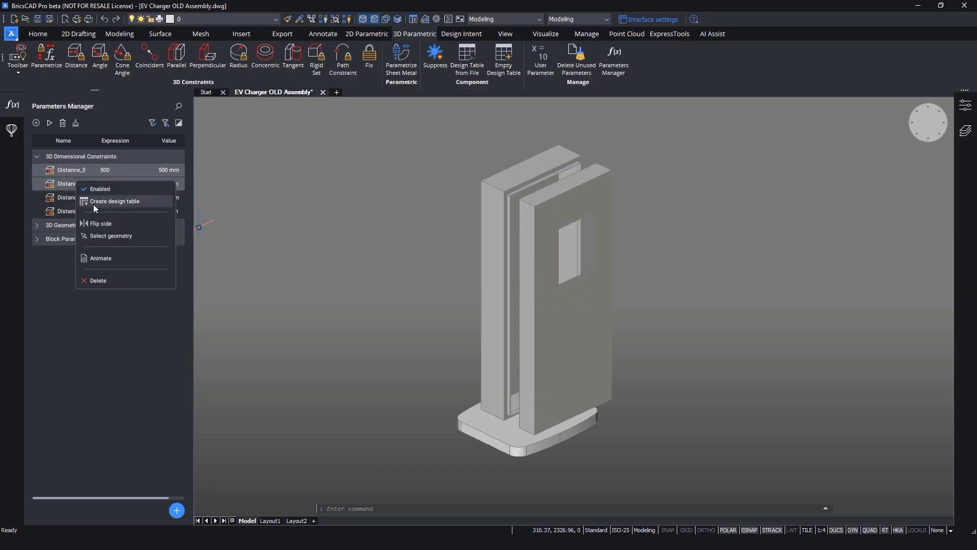
pyautogui.click(95, 258)
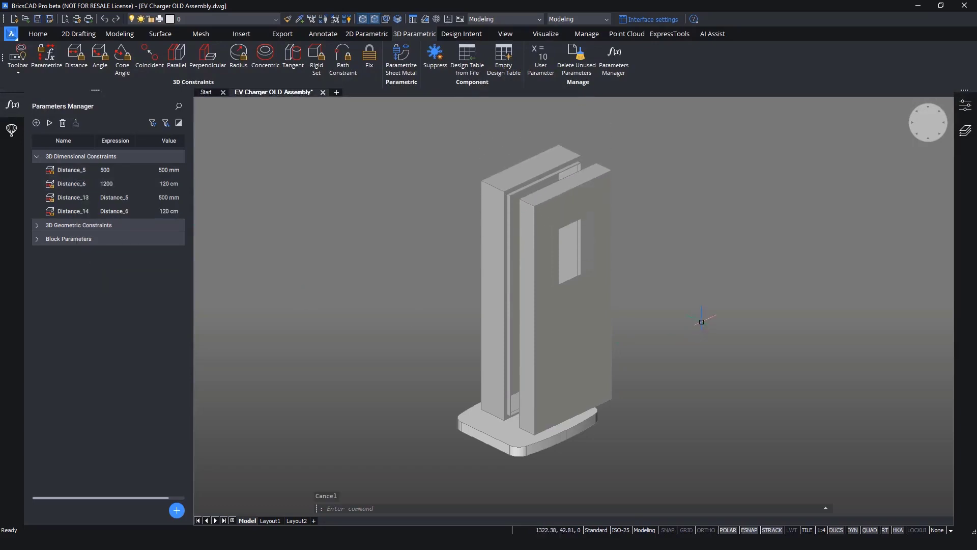
# Add a 3D distance constraint between the left and right inner faces of the door's window opening, accepting the default distance
pyautogui.keyDown('shift'); pyautogui.moveTo(692, 317); pyautogui.dragTo(695, 329, button='middle'); pyautogui.keyUp('shift')
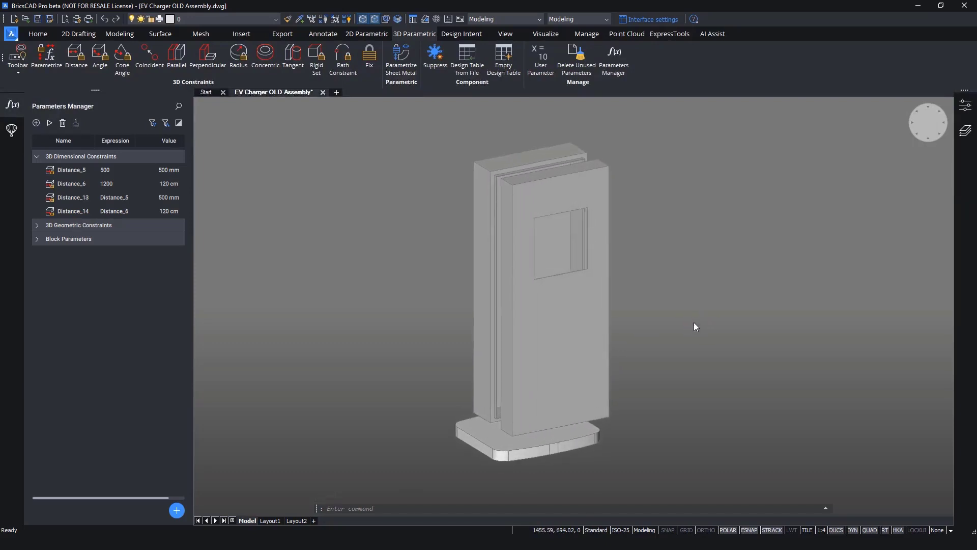
pyautogui.scroll(3, 602, 234)
pyautogui.click(76, 54)
pyautogui.scroll(8, 481, 298)
pyautogui.scroll(5, 426, 327)
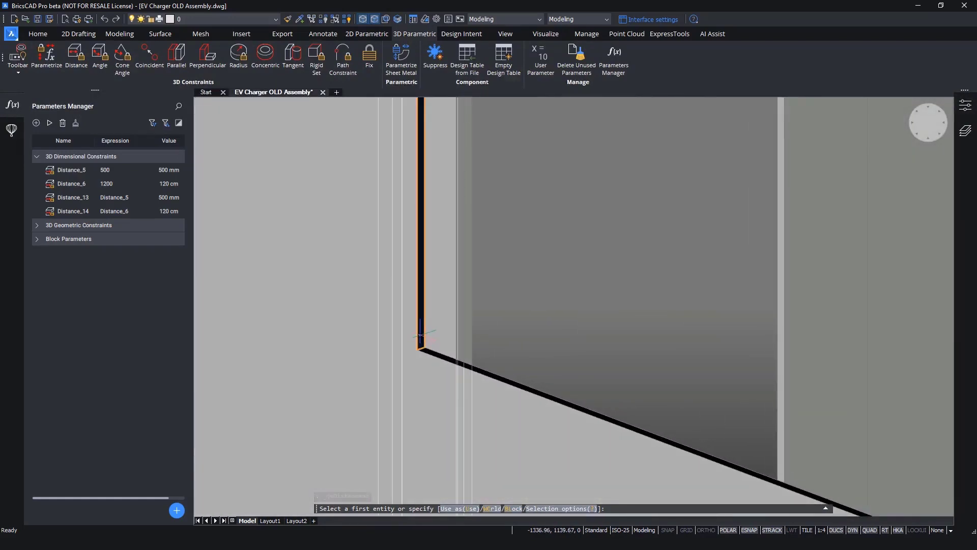
pyautogui.click(420, 335)
pyautogui.scroll(5, 455, 350)
pyautogui.scroll(2, 790, 338)
pyautogui.scroll(-6, 790, 338)
pyautogui.moveTo(554, 387); pyautogui.dragTo(462, 389, button='middle')
pyautogui.click(463, 379)
pyautogui.press('Return')
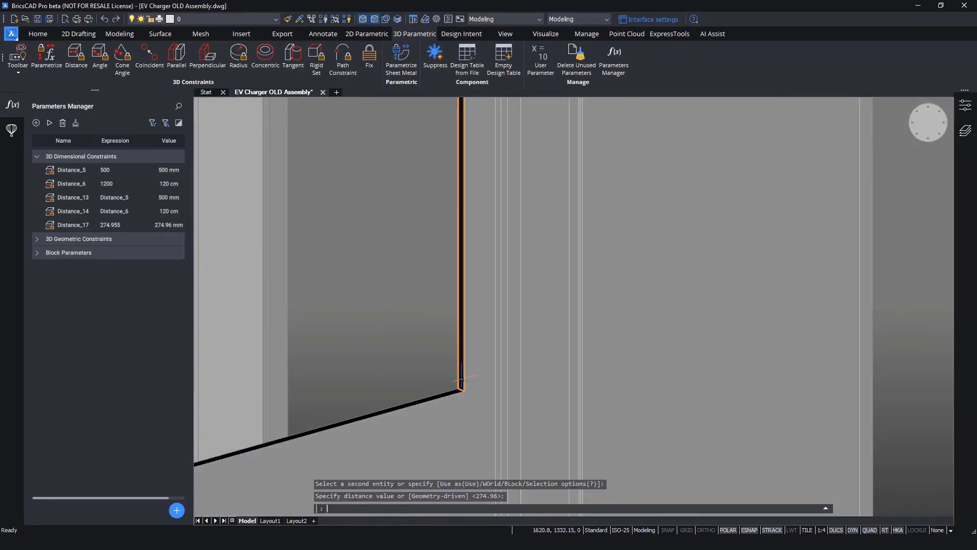
# Add a 3D distance constraint between the bottom and top inner faces of the window opening, accepting the default distance
pyautogui.press('Return')
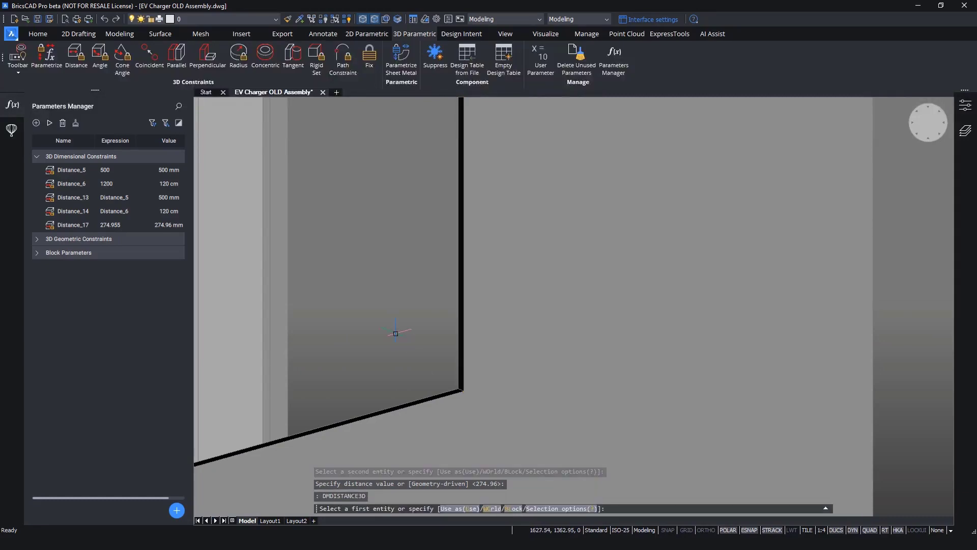
pyautogui.scroll(2, 458, 392)
pyautogui.moveTo(458, 393); pyautogui.dragTo(547, 262, button='middle')
pyautogui.click(460, 327)
pyautogui.scroll(-5, 548, 262)
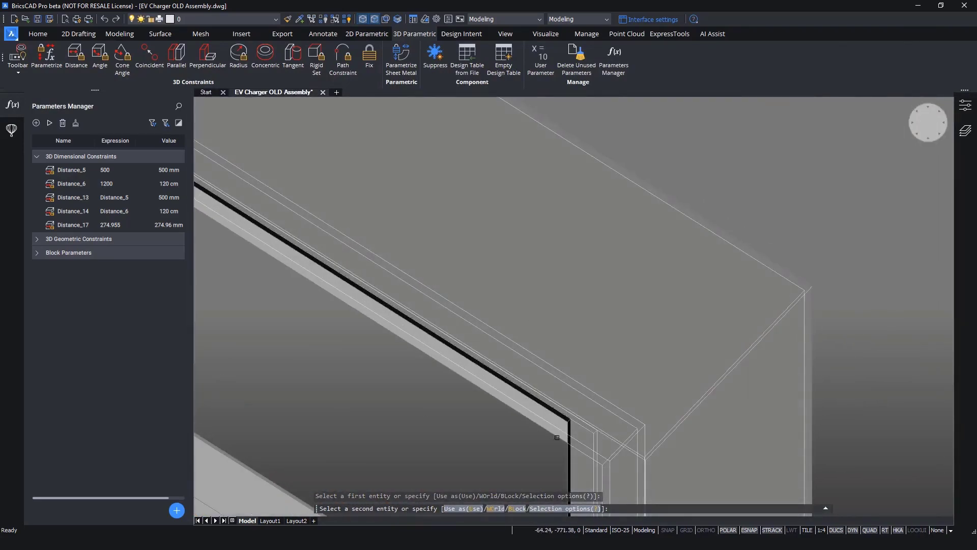
pyautogui.scroll(5, 565, 416)
pyautogui.click(562, 394)
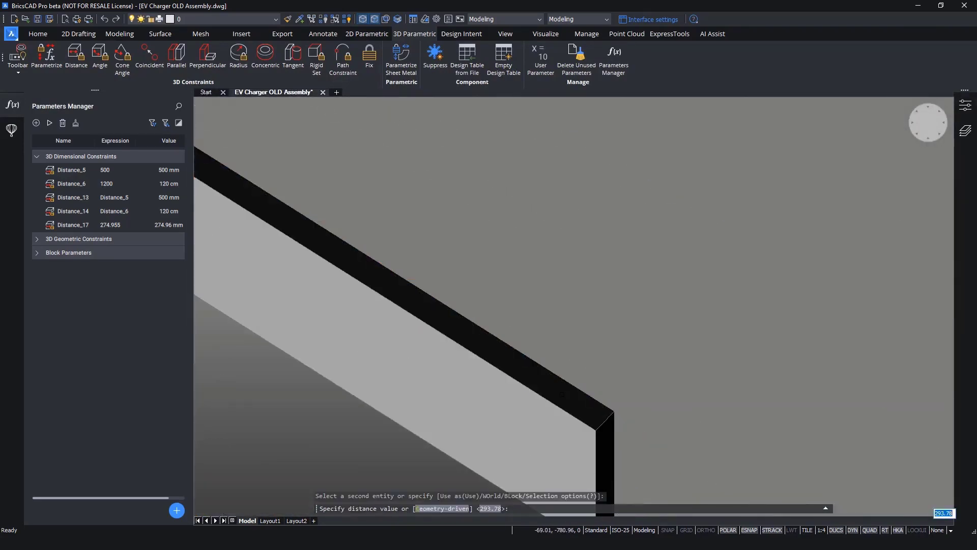
pyautogui.press('Return')
pyautogui.scroll(-8, 547, 392)
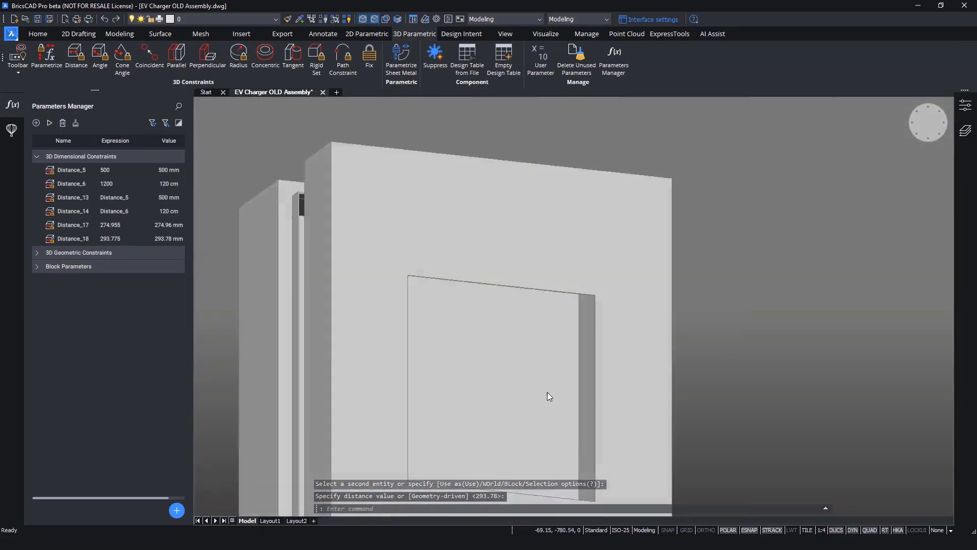
# Add a 3D distance constraint between the door's left side face and the window opening's left inner face, accepting the default distance
pyautogui.keyDown('shift'); pyautogui.moveTo(547, 392); pyautogui.dragTo(385, 320, button='middle'); pyautogui.keyUp('shift')
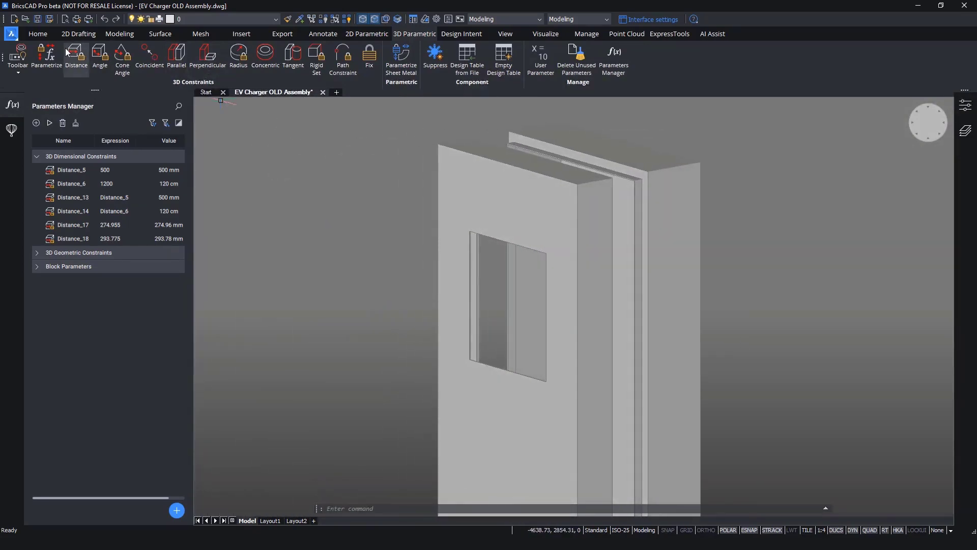
pyautogui.keyDown('shift'); pyautogui.moveTo(451, 334); pyautogui.dragTo(381, 356, button='middle'); pyautogui.keyUp('shift')
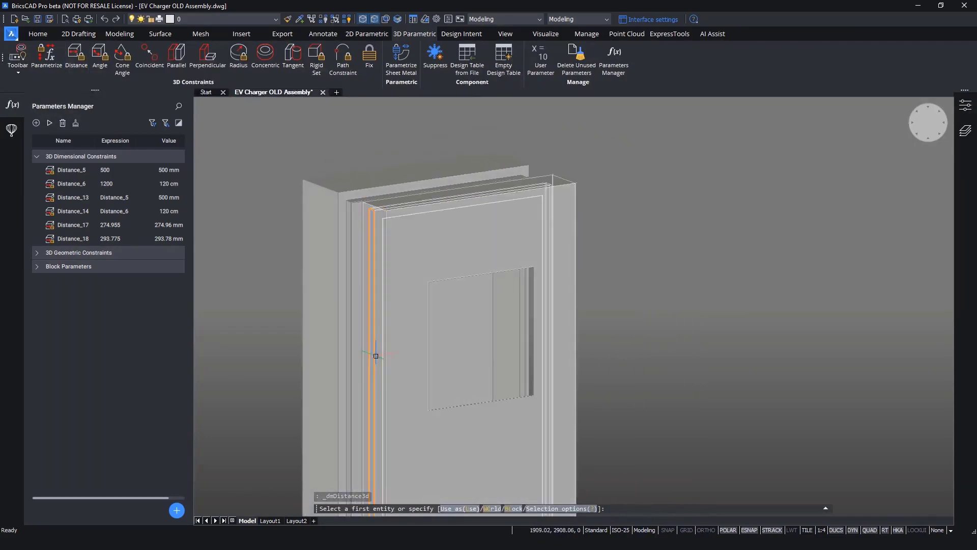
pyautogui.scroll(3, 375, 310)
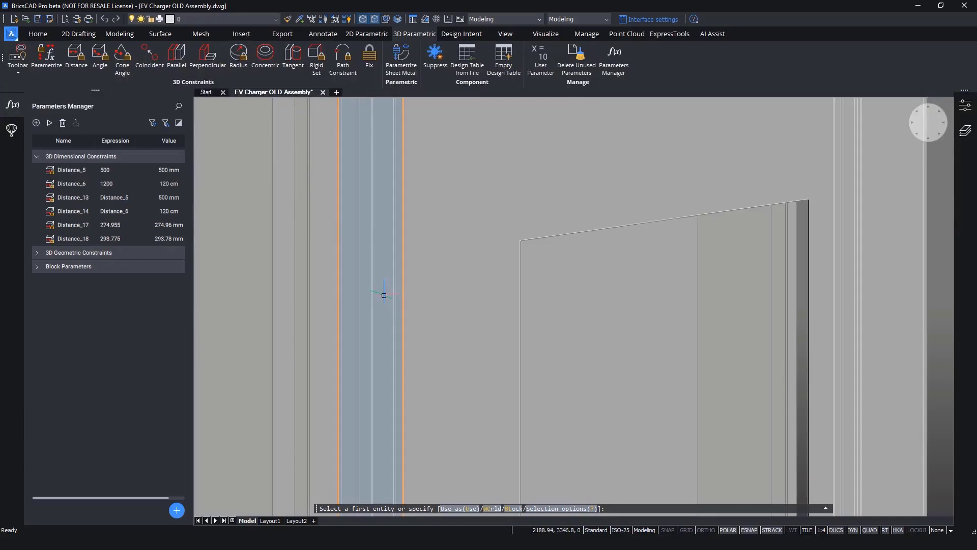
pyautogui.click(382, 300)
pyautogui.scroll(3, 389, 345)
pyautogui.keyDown('shift'); pyautogui.moveTo(381, 333); pyautogui.dragTo(433, 255, button='middle'); pyautogui.keyUp('shift')
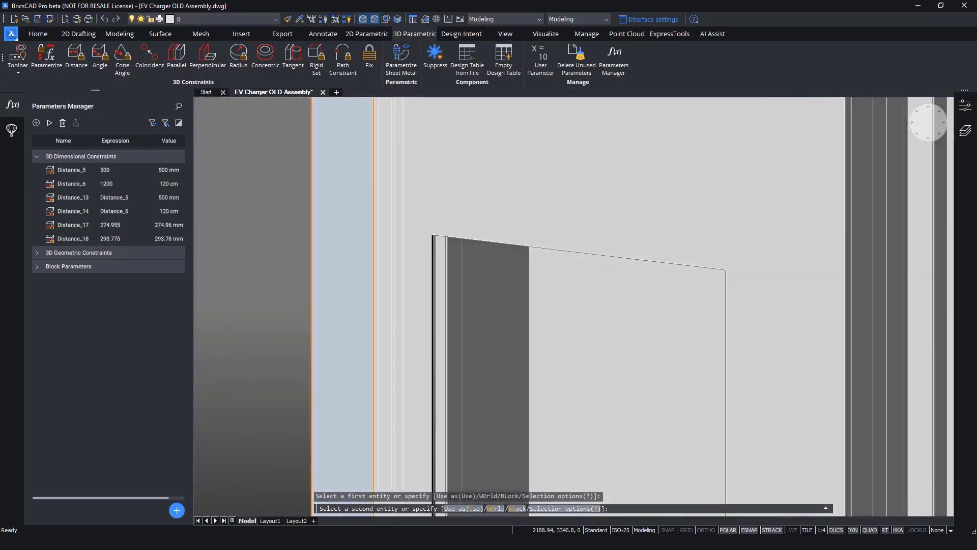
pyautogui.scroll(5, 434, 240)
pyautogui.click(432, 241)
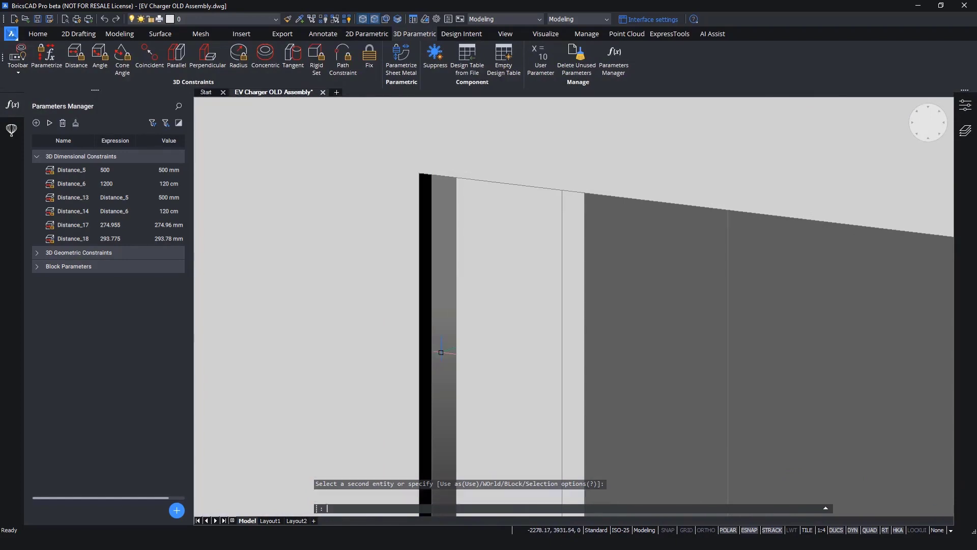
pyautogui.press('Return')
pyautogui.scroll(-5, 459, 275)
pyautogui.scroll(-6, 441, 356)
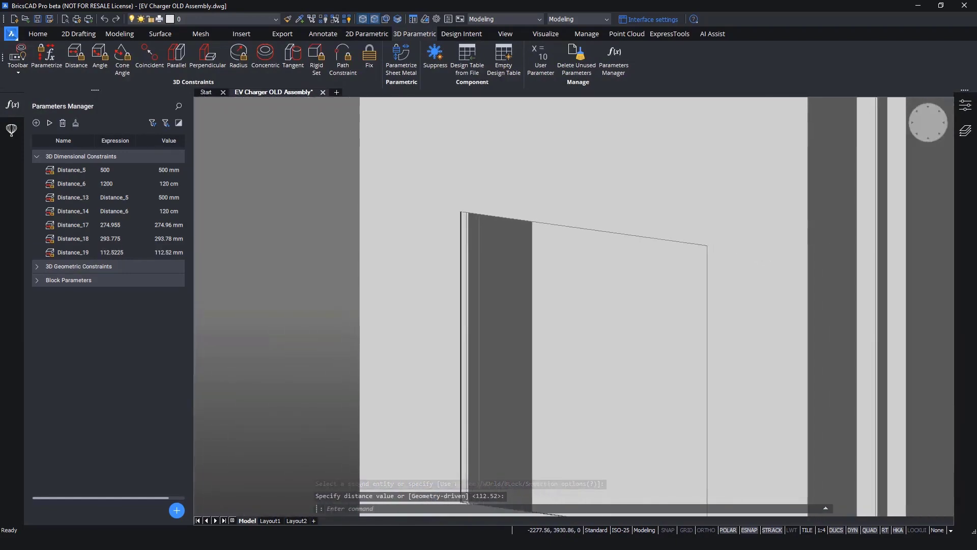
# Resize the door's window opening by setting Distance_17 to 496 and Distance_18 to 280
pyautogui.scroll(-3, 442, 348)
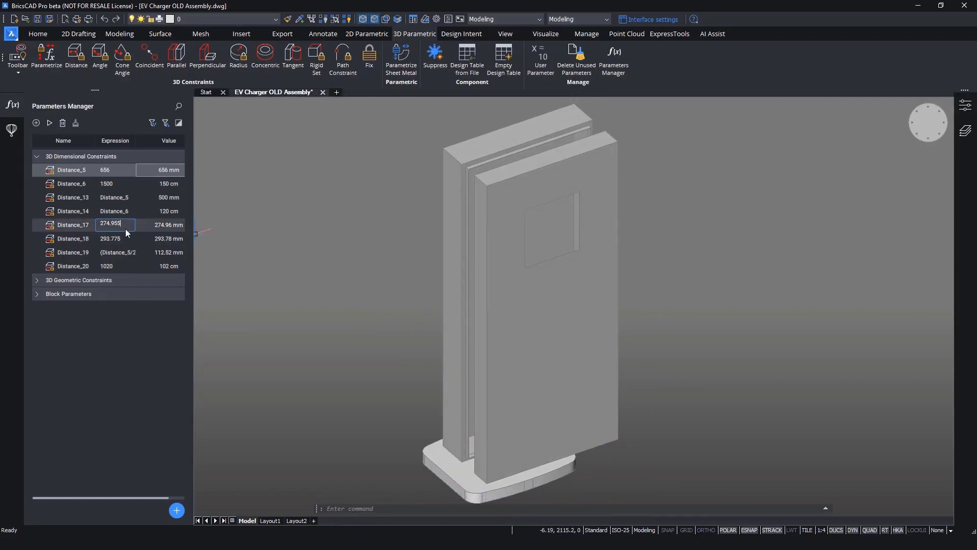
pyautogui.doubleClick(97, 224)
pyautogui.press('Return')
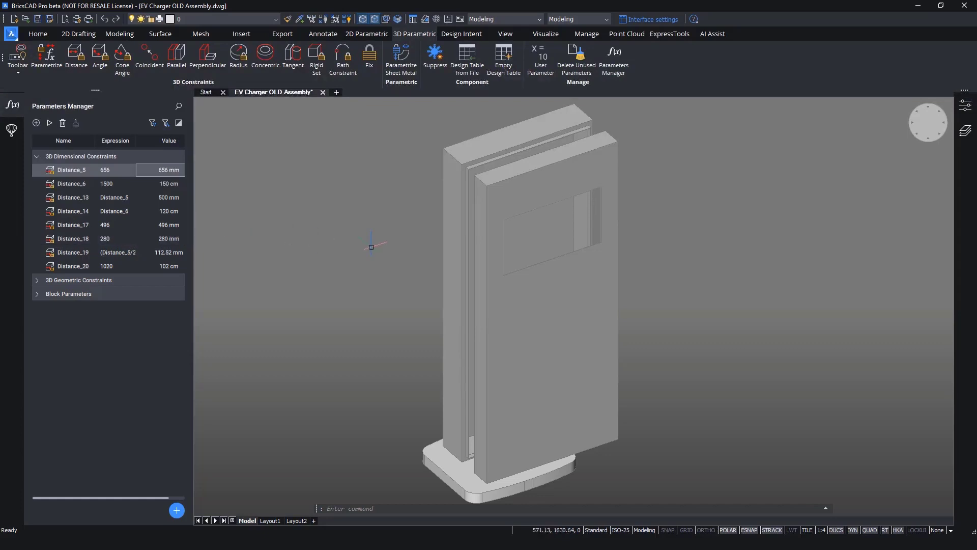
# Reduce the base's depth by moving its curved front faces, including the rounded corners, 150 mm inward with Manipulate
pyautogui.keyDown('shift'); pyautogui.moveTo(371, 247); pyautogui.dragTo(688, 399, button='middle'); pyautogui.keyUp('shift')
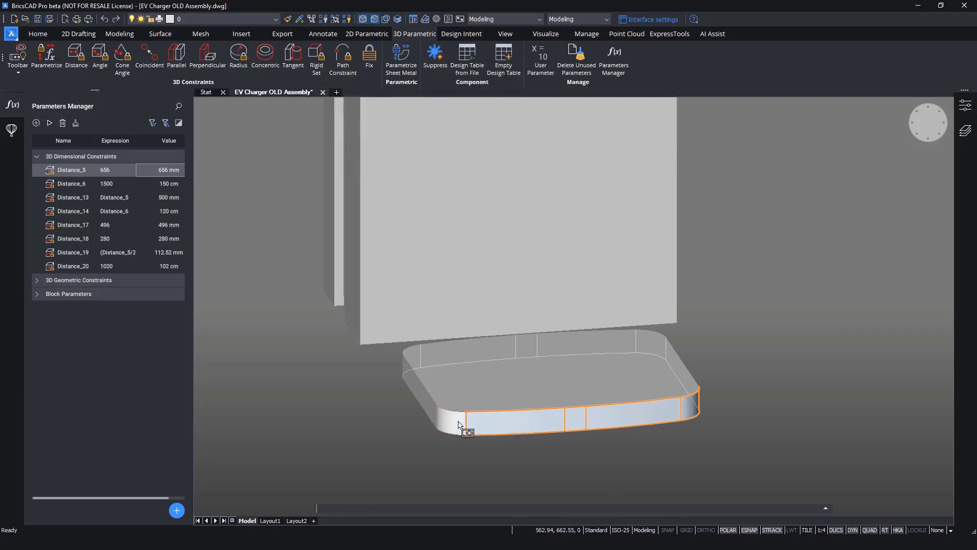
pyautogui.click(38, 34)
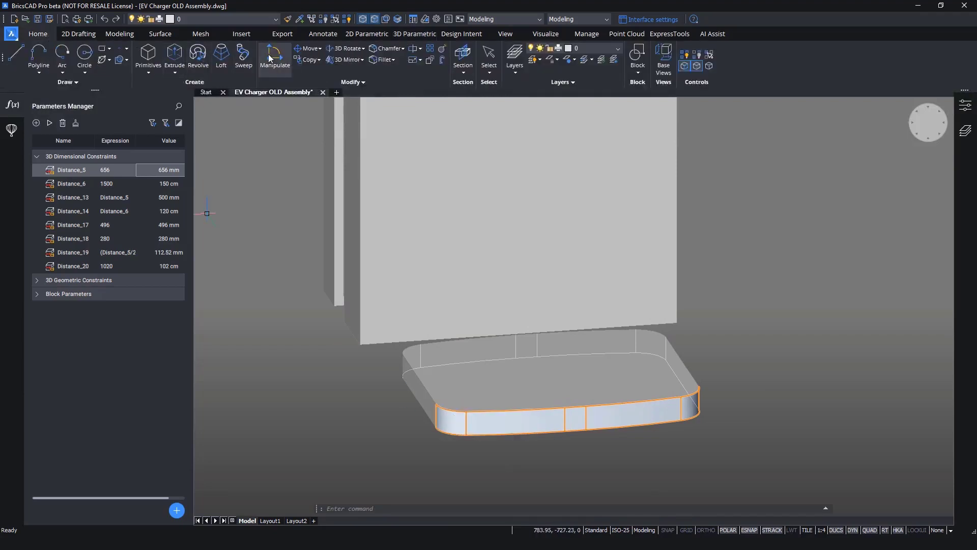
pyautogui.keyDown('shift'); pyautogui.moveTo(470, 434); pyautogui.dragTo(549, 431, button='middle'); pyautogui.keyUp('shift')
pyautogui.click(550, 431)
pyautogui.click(549, 430)
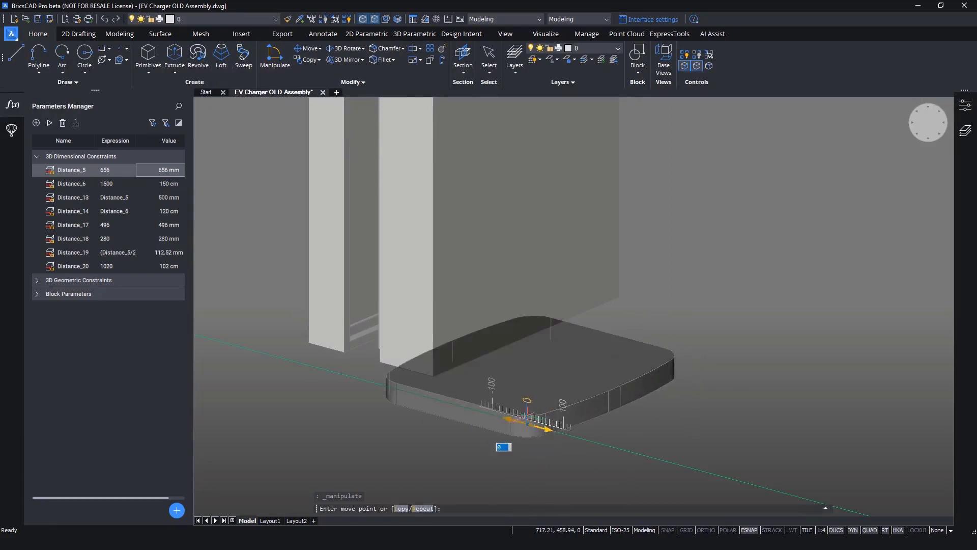
pyautogui.write('150')
pyautogui.press('Return')
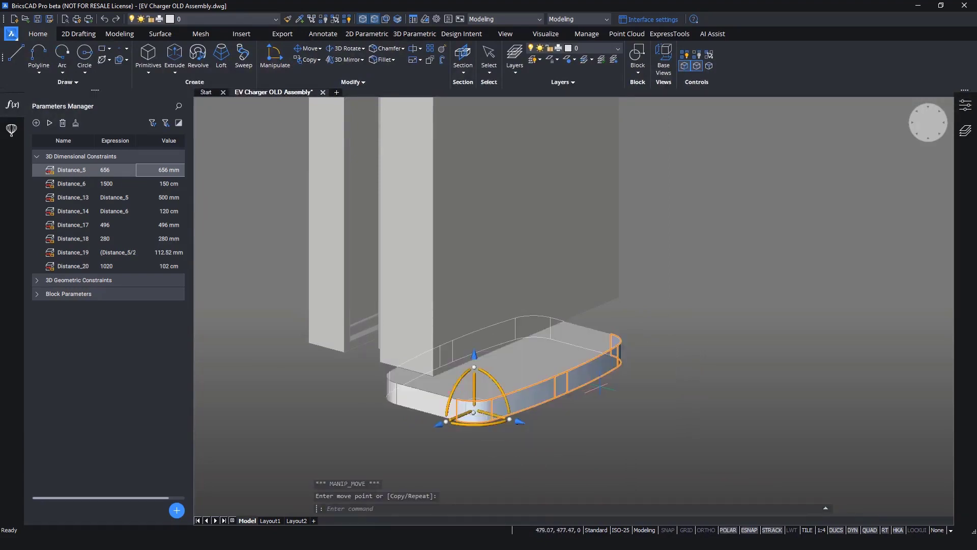
pyautogui.press('Escape')
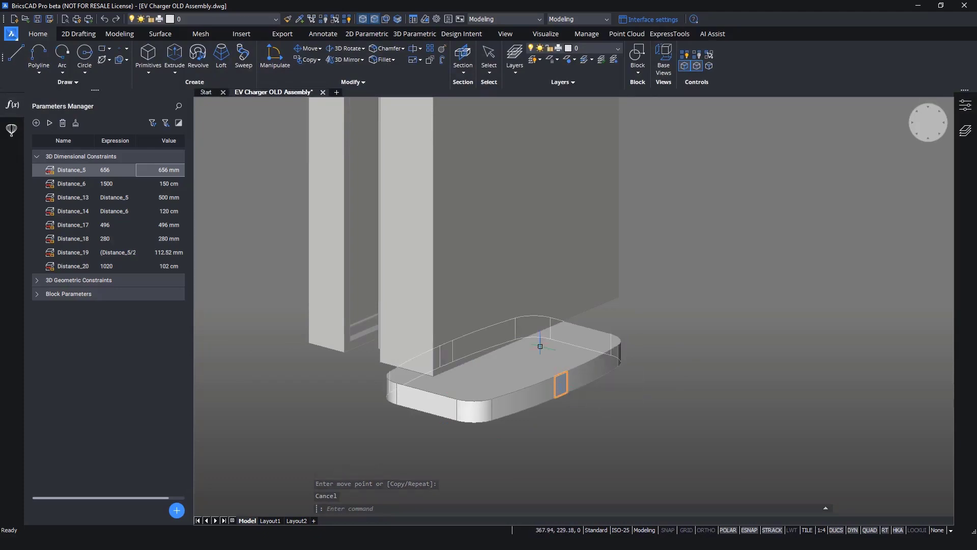
# Widen the base by moving its right end faces 156 mm outward with Manipulate
pyautogui.click(519, 318)
pyautogui.press('Escape')
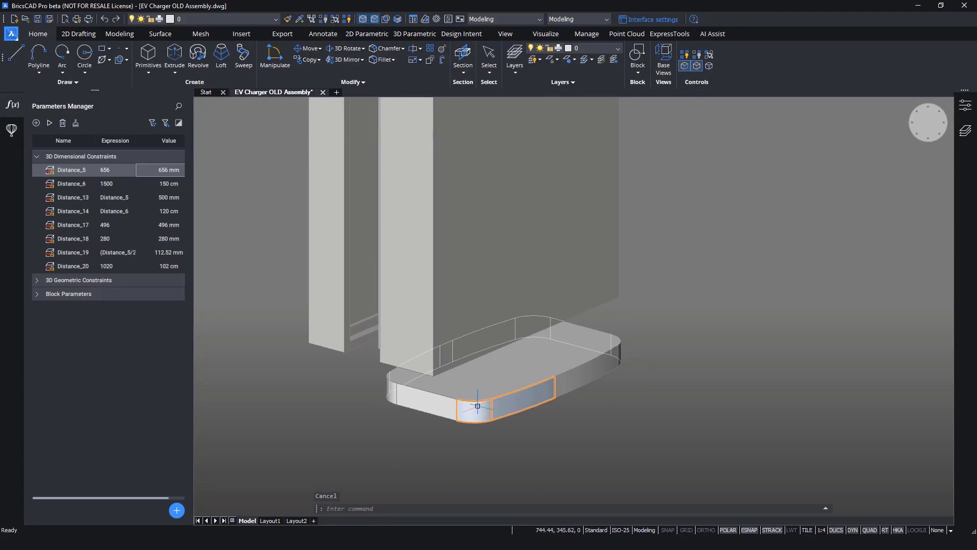
pyautogui.keyDown('shift'); pyautogui.moveTo(448, 408); pyautogui.dragTo(535, 413, button='middle'); pyautogui.keyUp('shift')
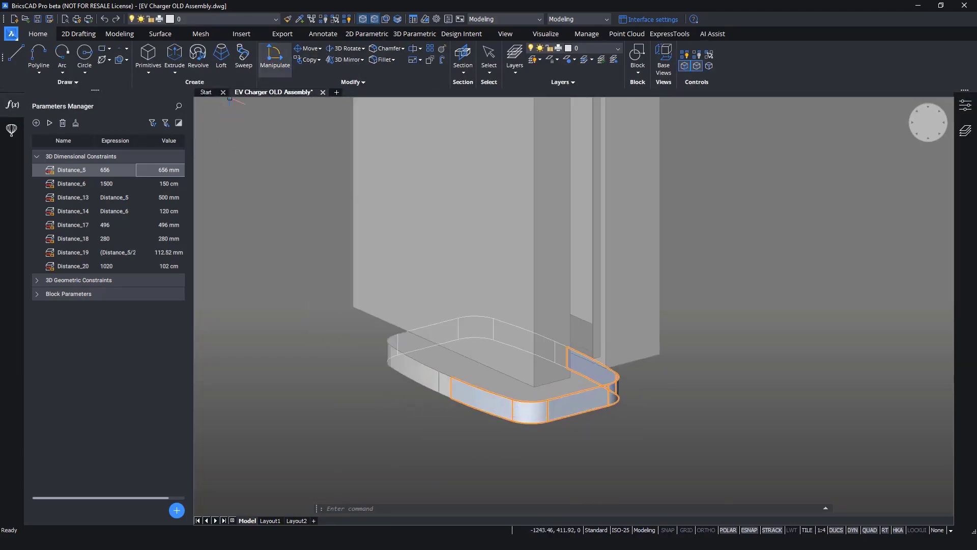
pyautogui.click(274, 56)
pyautogui.click(512, 405)
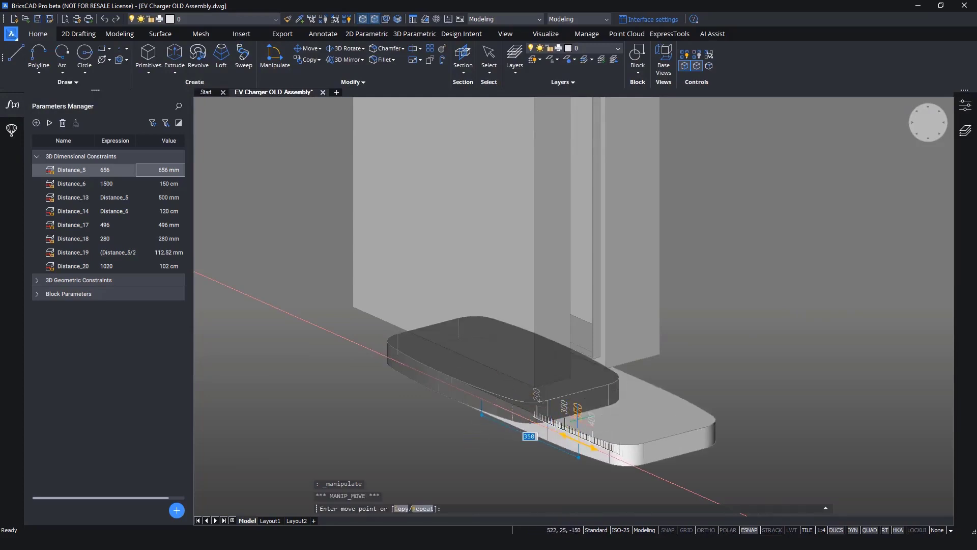
pyautogui.write('156')
pyautogui.press('Return')
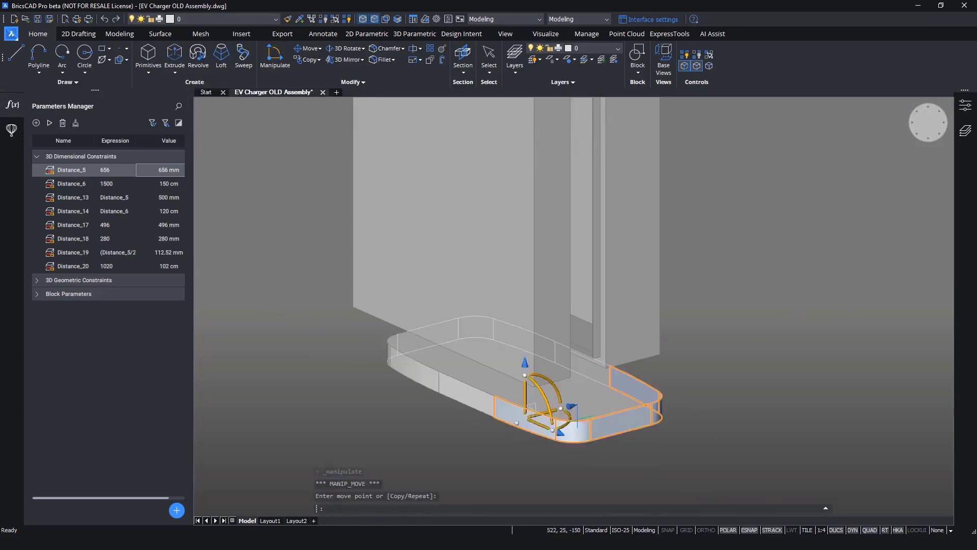
pyautogui.press('Escape')
pyautogui.click(622, 430)
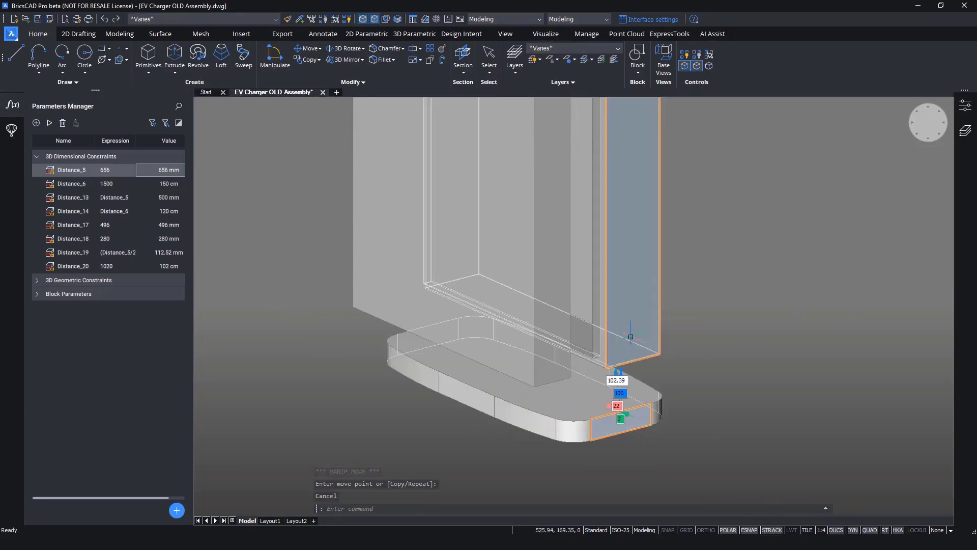
pyautogui.press('Escape')
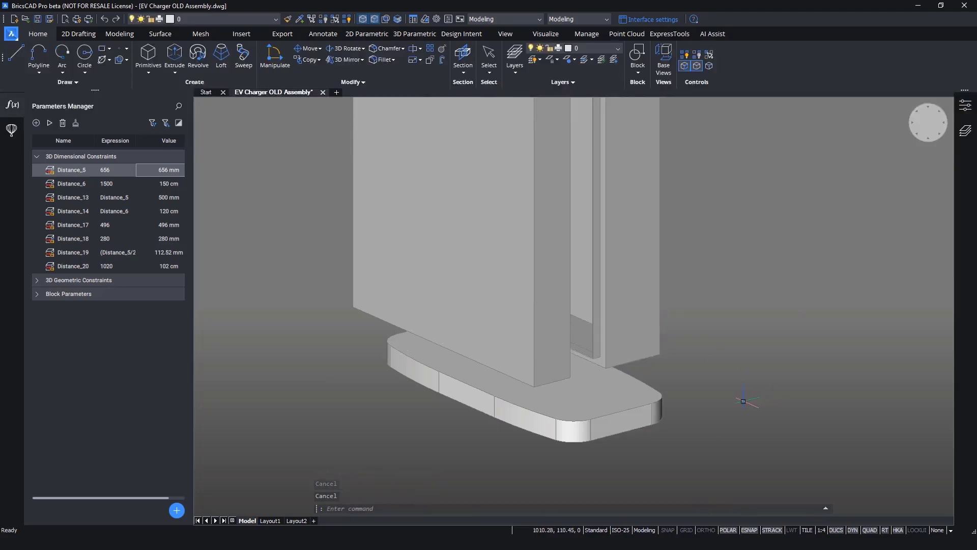
# Isolate the base solid so the cabinet and door parts are hidden
pyautogui.keyDown('shift'); pyautogui.moveTo(743, 401); pyautogui.dragTo(779, 401, button='middle'); pyautogui.keyUp('shift')
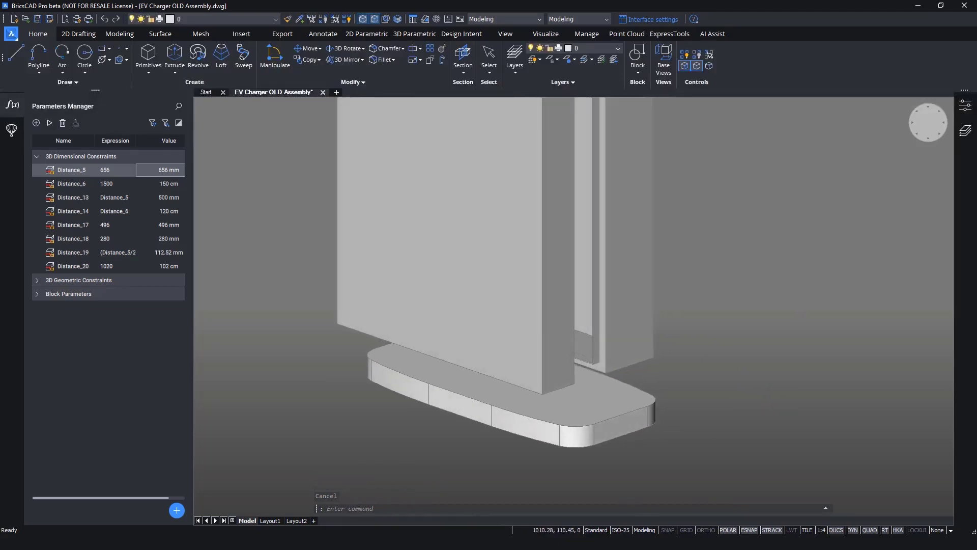
pyautogui.scroll(-3, 513, 398)
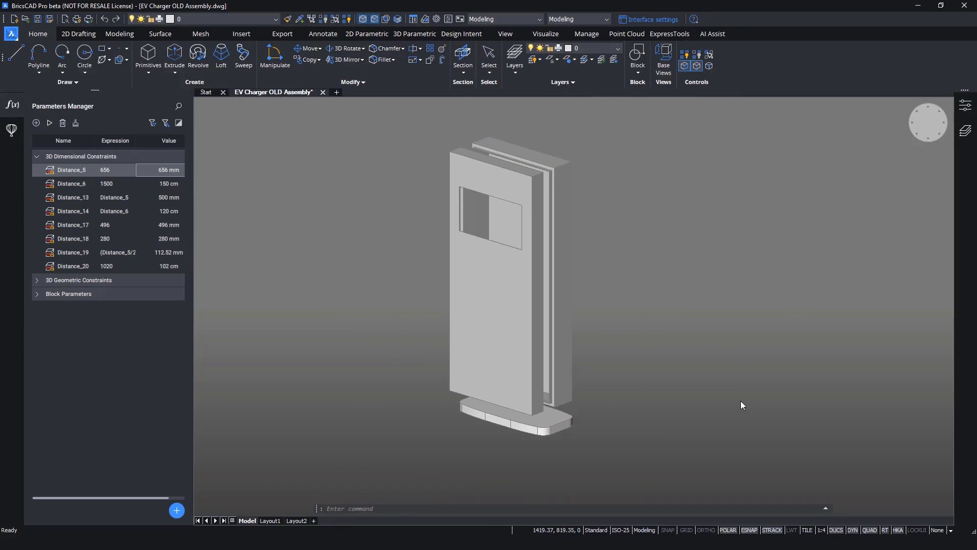
pyautogui.scroll(5, 533, 455)
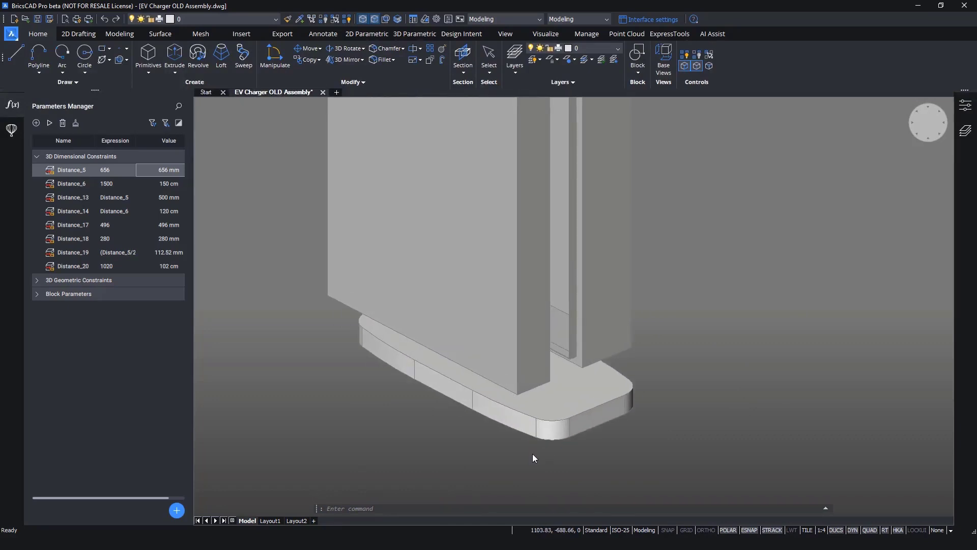
pyautogui.moveTo(567, 422)
pyautogui.press('Tab')
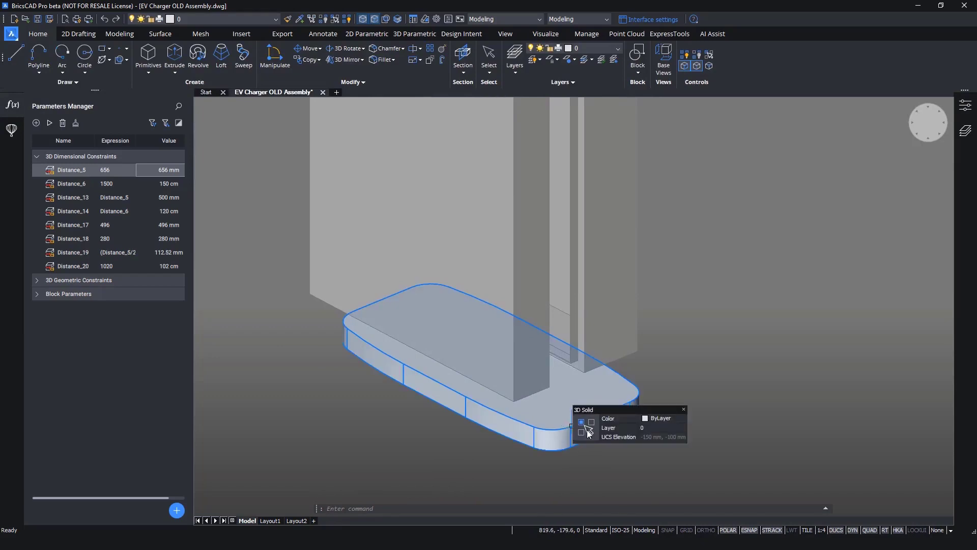
pyautogui.click(587, 431)
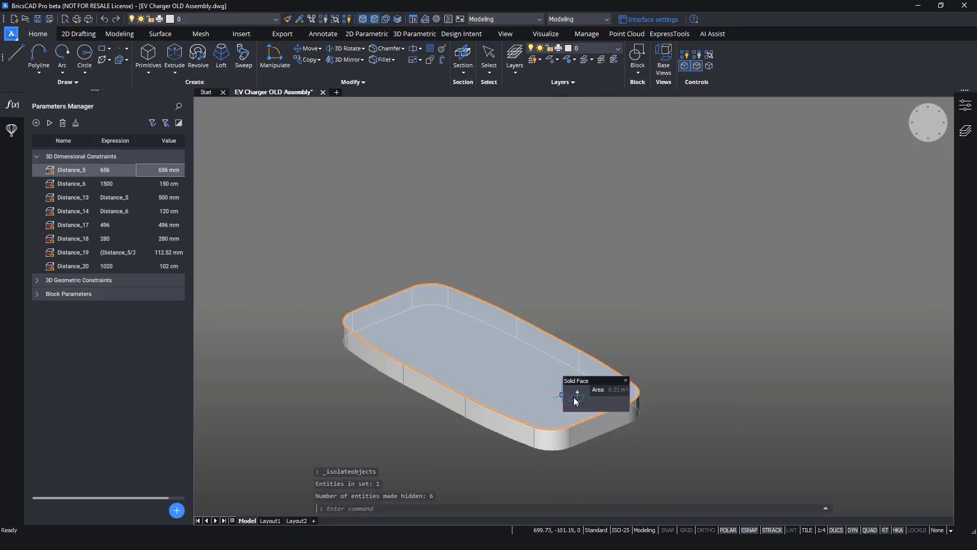
# Generate a boundary polyline from the base's top face and delete the base solid
pyautogui.click(576, 400)
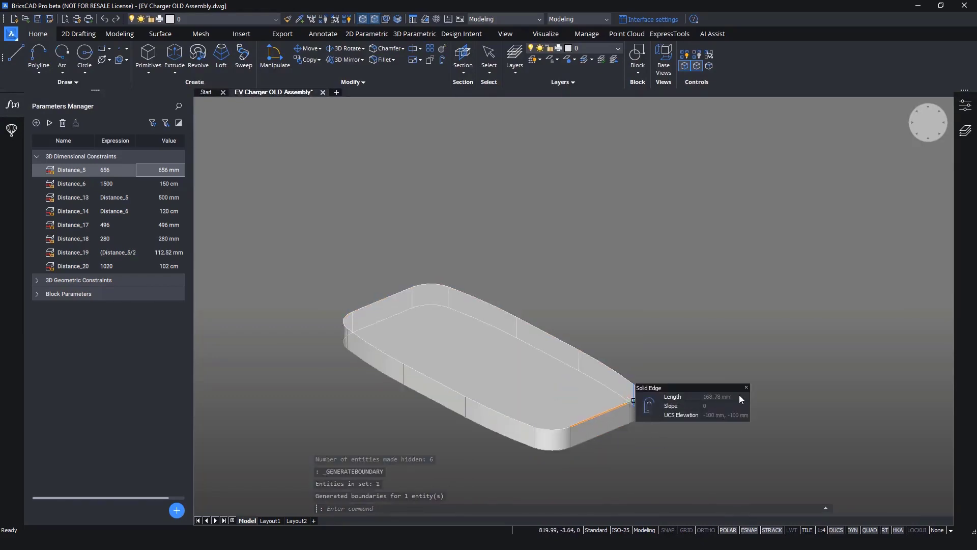
pyautogui.keyDown('shift'); pyautogui.moveTo(634, 435); pyautogui.dragTo(633, 437, button='middle'); pyautogui.keyUp('shift')
pyautogui.click(600, 432)
pyautogui.press('Delete')
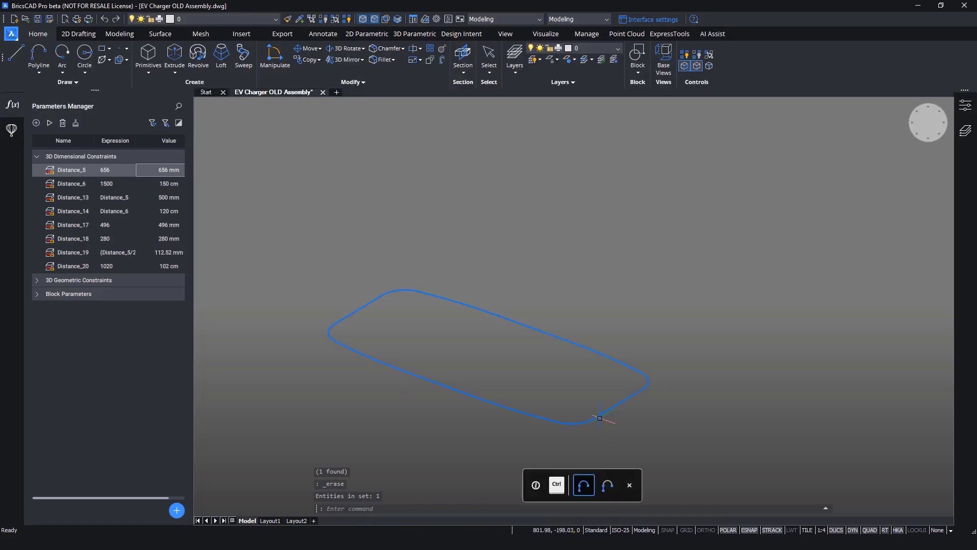
# Offset the base outline polyline outward by a small distance to create a slightly larger outline
pyautogui.moveTo(600, 417)
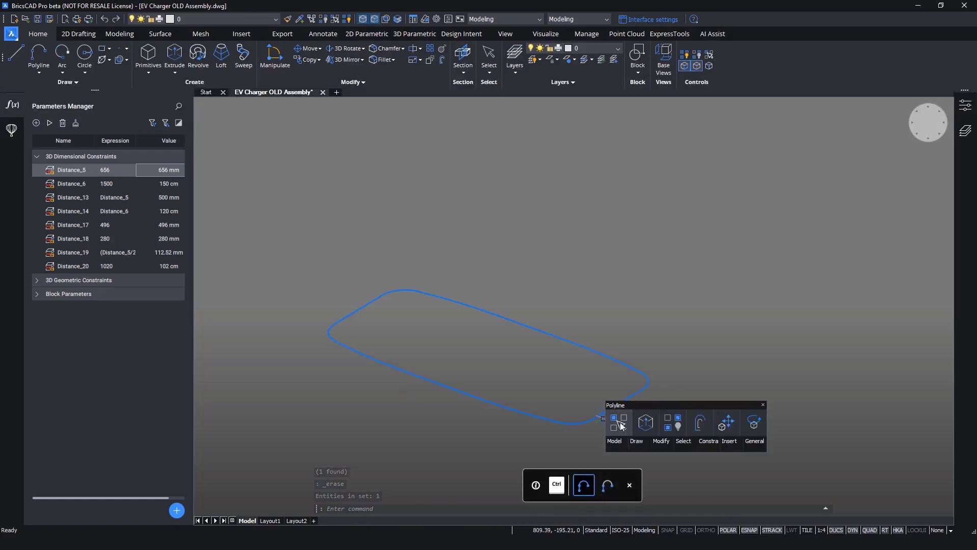
pyautogui.click(708, 433)
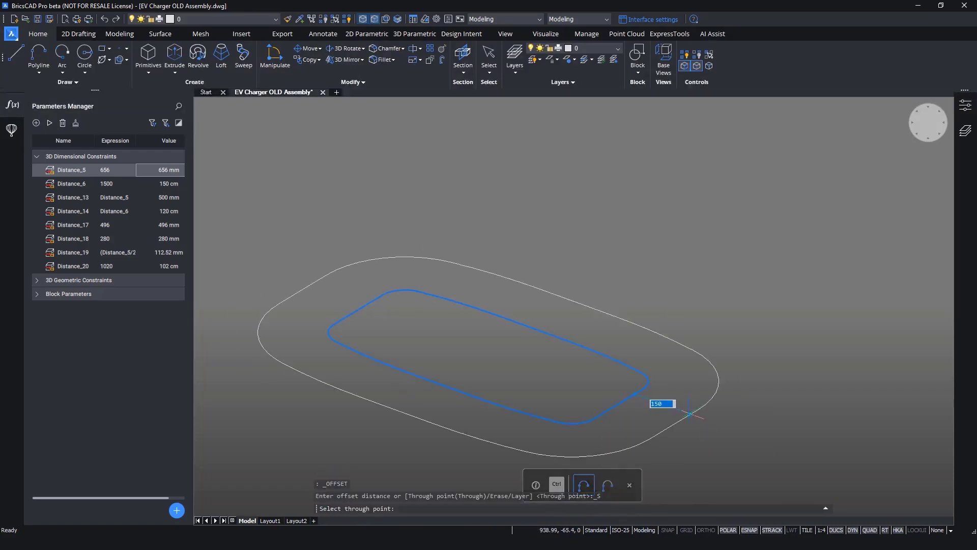
pyautogui.press('Return')
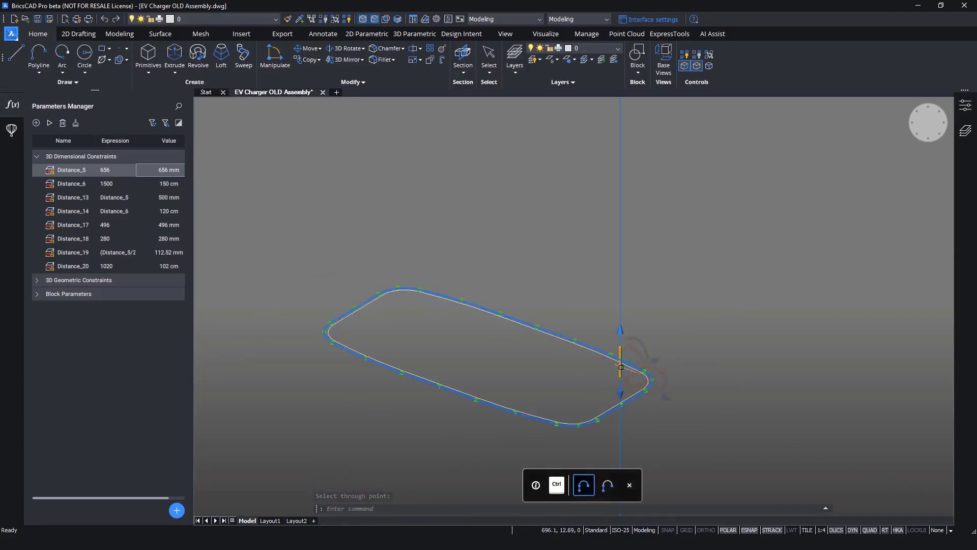
# Move the offset outline 50 mm straight down below the original outline with the manipulator
pyautogui.click(621, 367)
pyautogui.write('5')
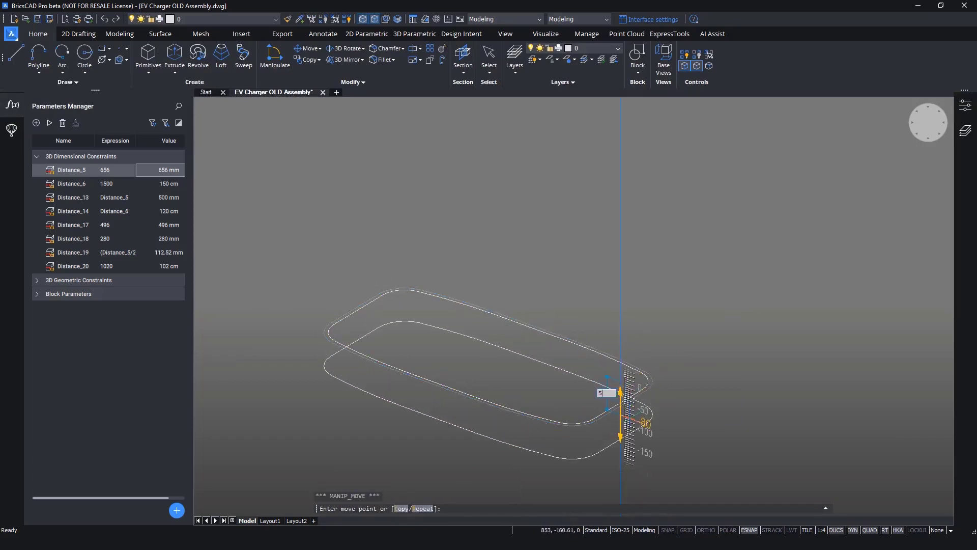
pyautogui.write('0')
pyautogui.press('Return')
pyautogui.press('Escape')
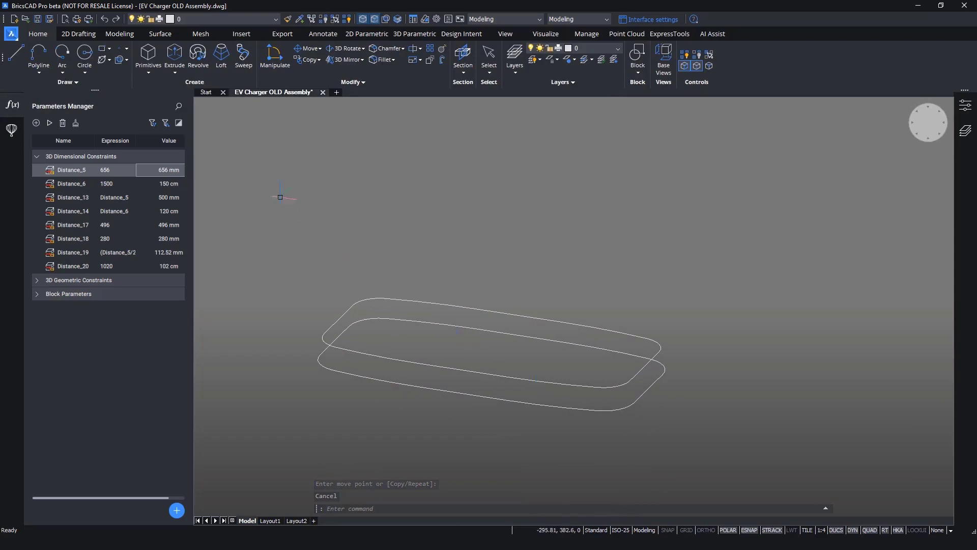
# Loft a solid base between the upper outline and the larger lower outline using cross sections only
pyautogui.click(221, 52)
pyautogui.click(610, 387)
pyautogui.click(598, 409)
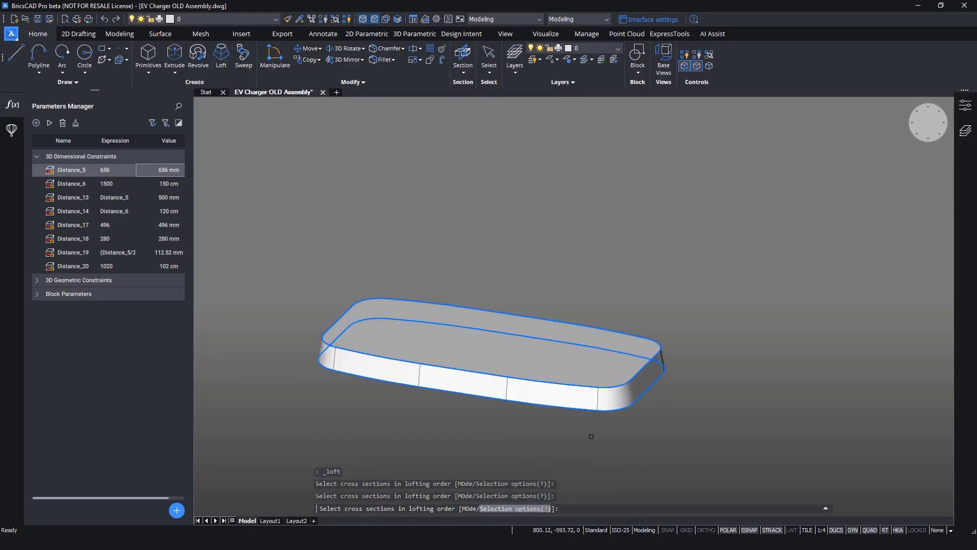
pyautogui.press('Return')
pyautogui.press('Return')
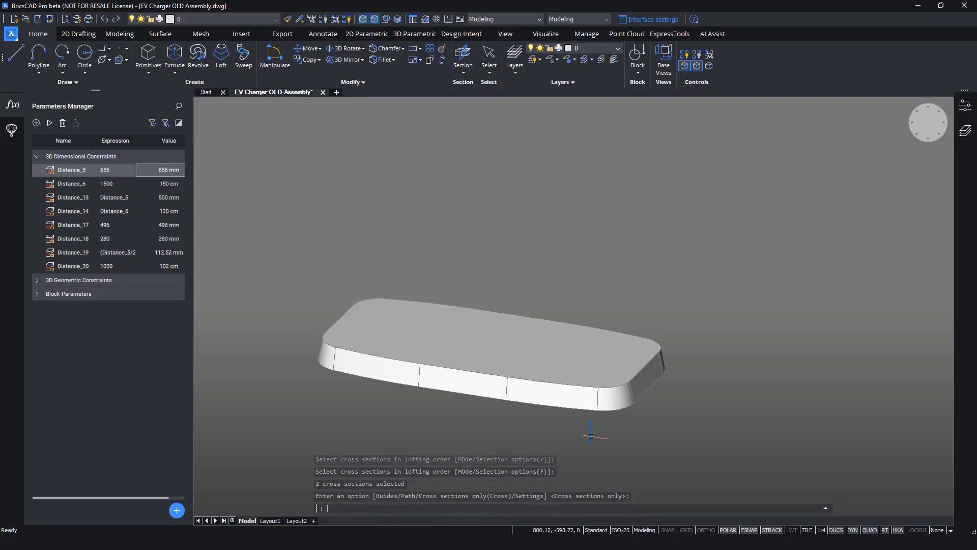
pyautogui.keyDown('shift'); pyautogui.moveTo(591, 437); pyautogui.dragTo(393, 295, button='middle'); pyautogui.keyUp('shift')
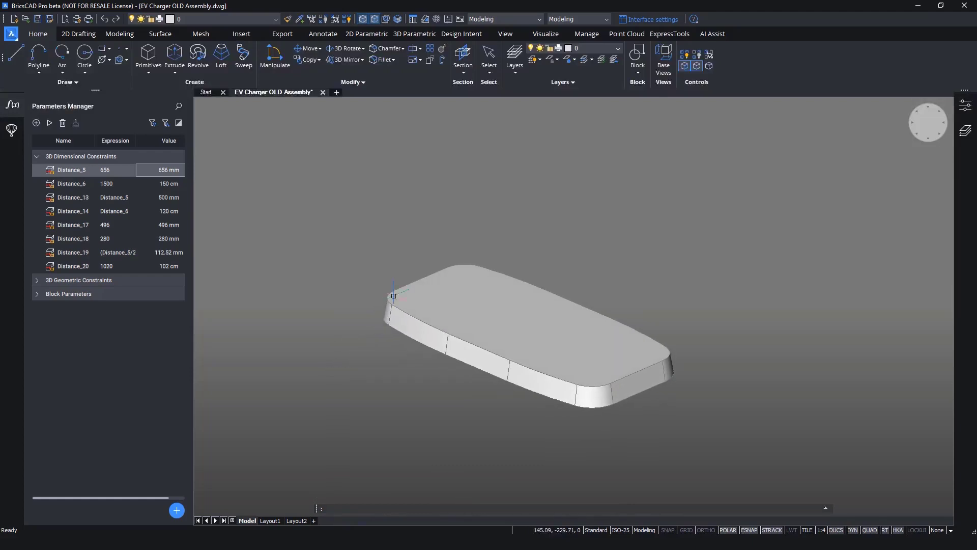
# Show all hidden parts again and isolate the door panel with the window opening
pyautogui.click(347, 19)
pyautogui.scroll(-4, 349, 337)
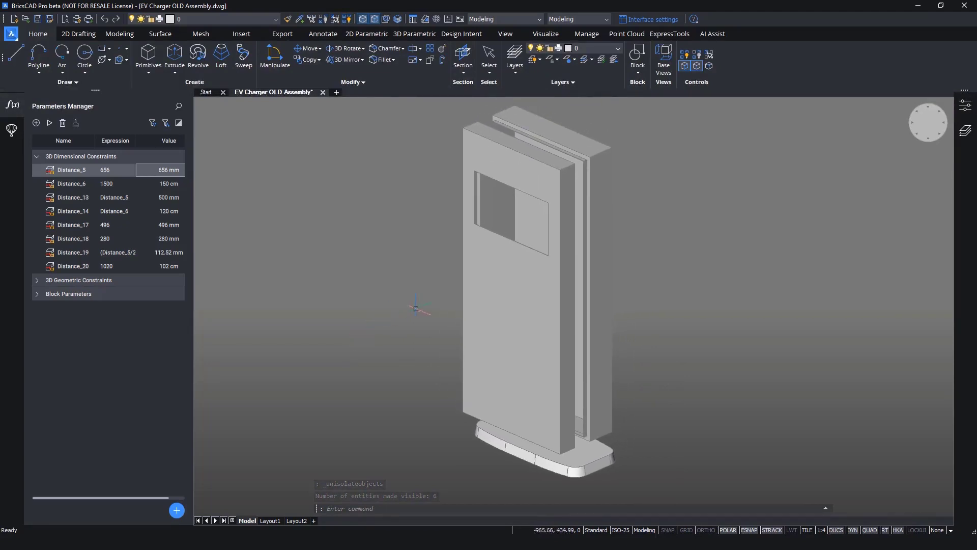
pyautogui.click(491, 303)
pyautogui.click(506, 304)
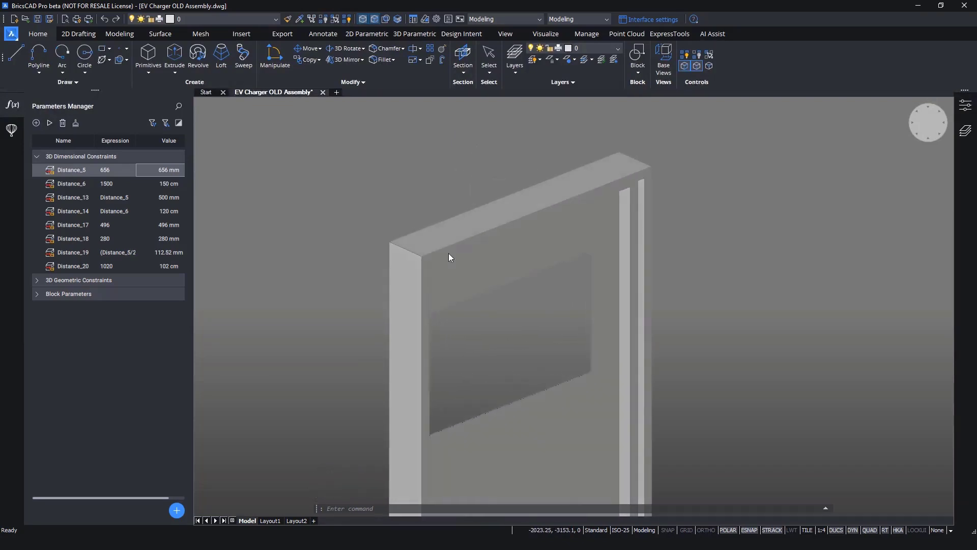
# Extrude the door panel's top face 80 mm upward as a new solid block
pyautogui.moveTo(477, 237)
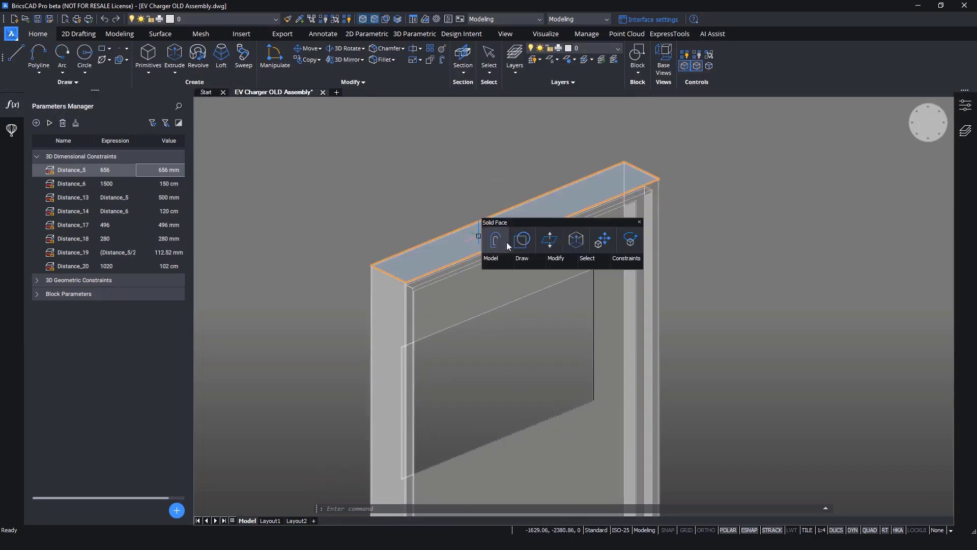
pyautogui.click(554, 246)
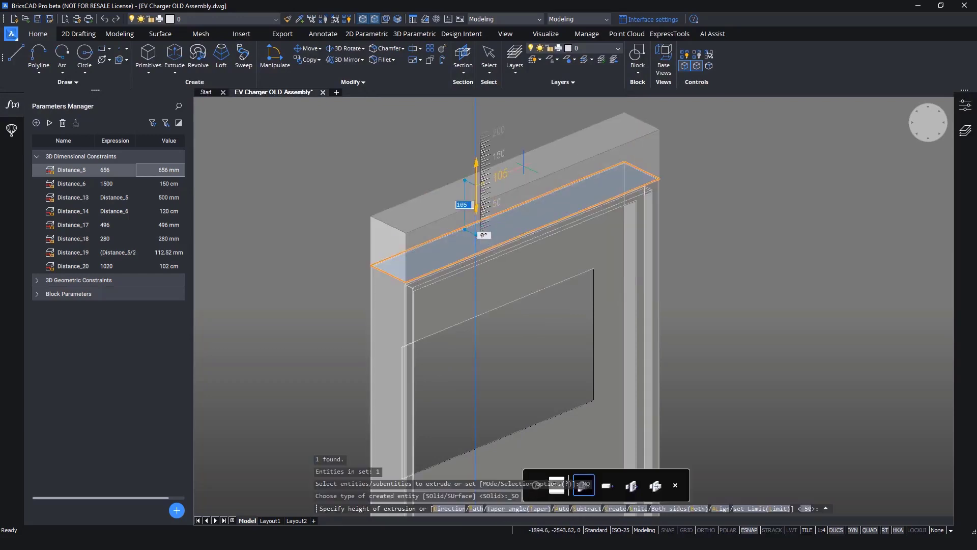
pyautogui.write('80')
pyautogui.press('Return')
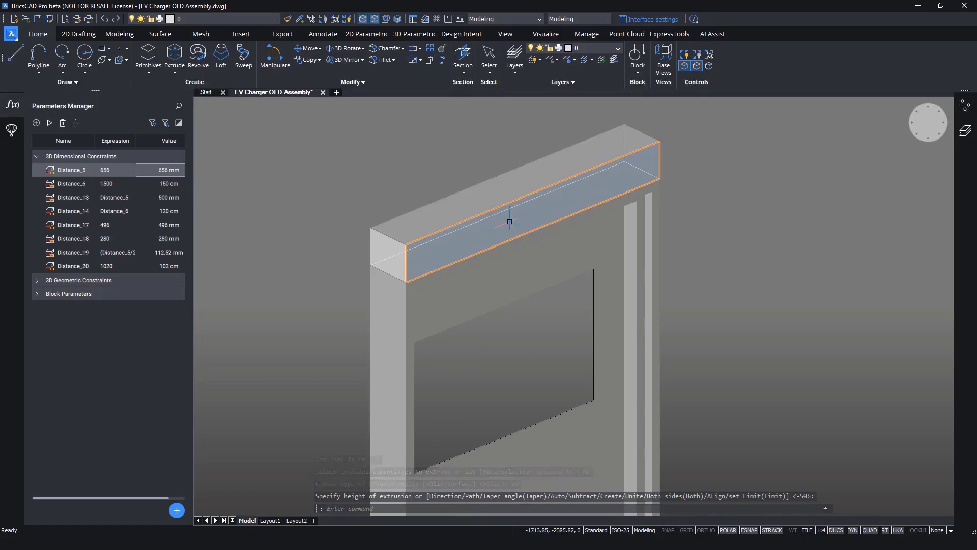
# Extrude the new block's long face on the cabinet side 150 mm outward to form an overhang
pyautogui.moveTo(503, 237)
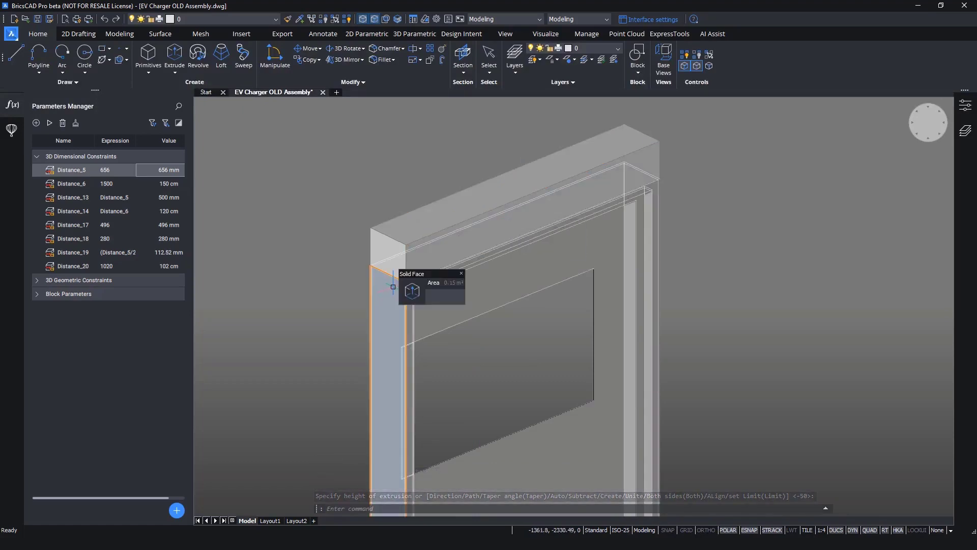
pyautogui.click(441, 256)
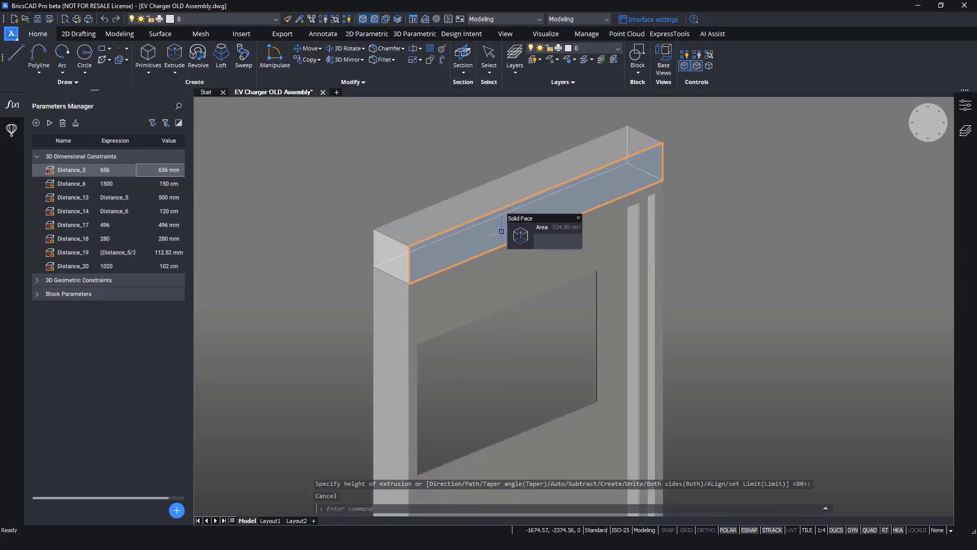
pyautogui.write('1')
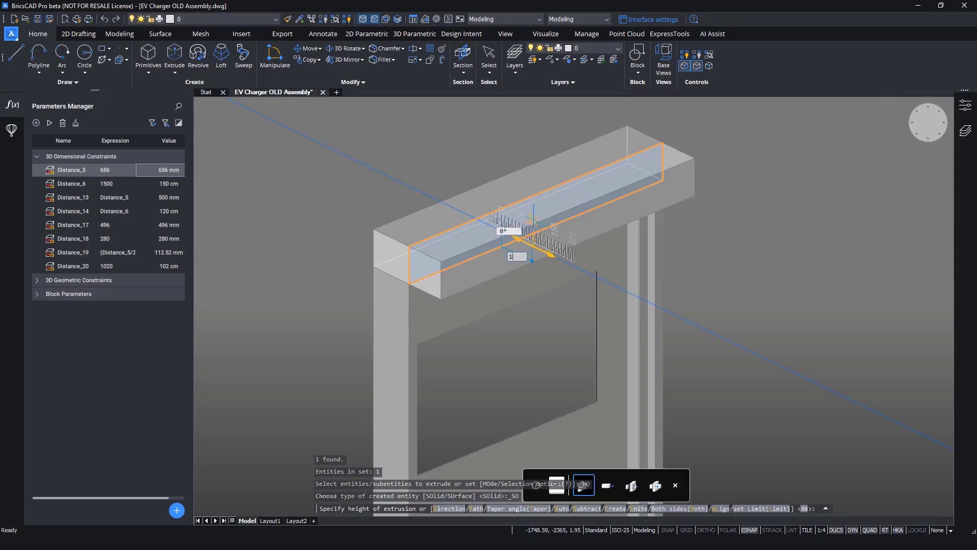
pyautogui.write('50')
pyautogui.press('Return')
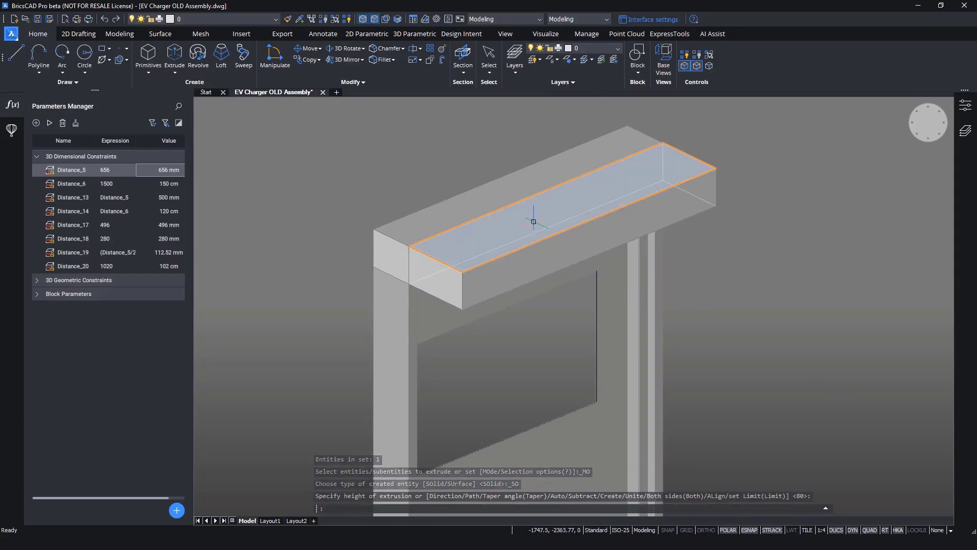
# Unite the overhang, the top block and the door panel into one solid with Union
pyautogui.click(444, 253)
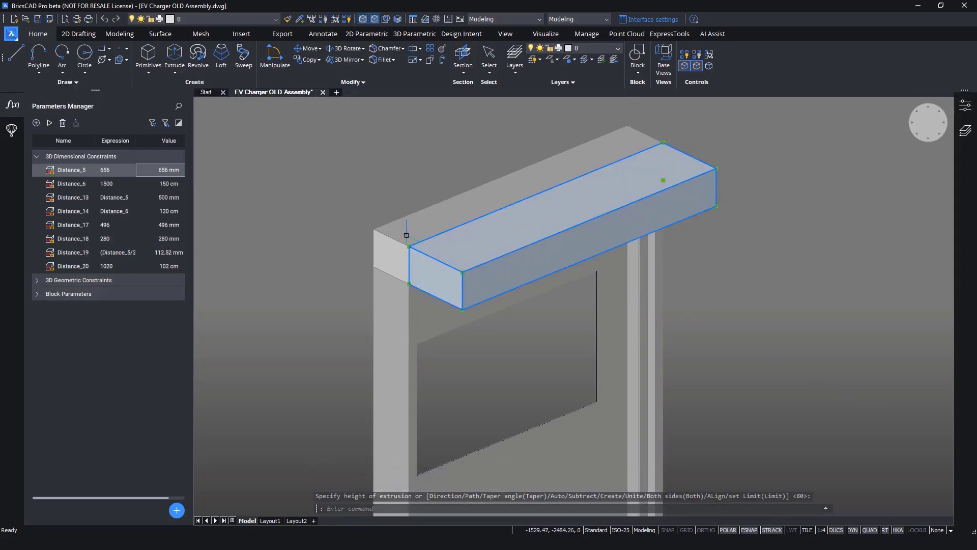
pyautogui.click(393, 306)
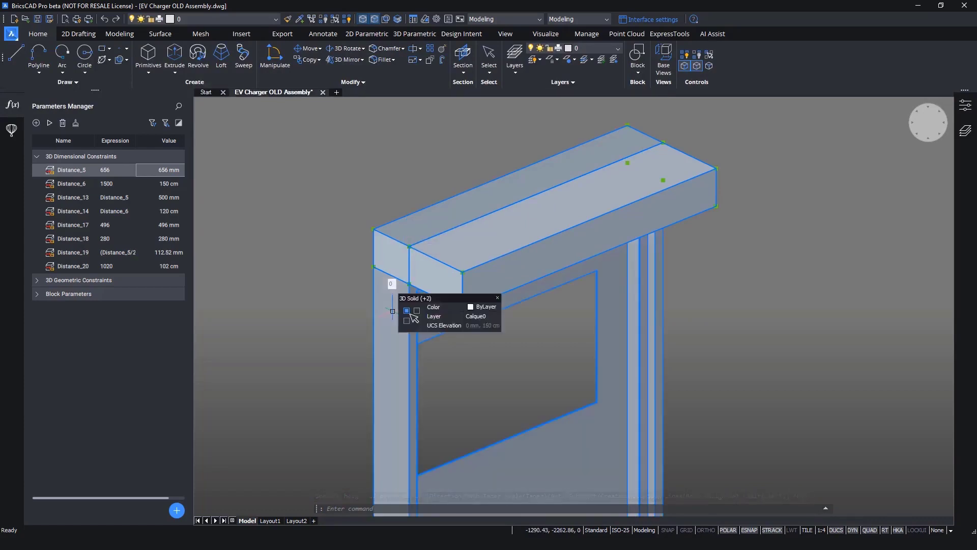
pyautogui.write('uNION')
pyautogui.press('Return')
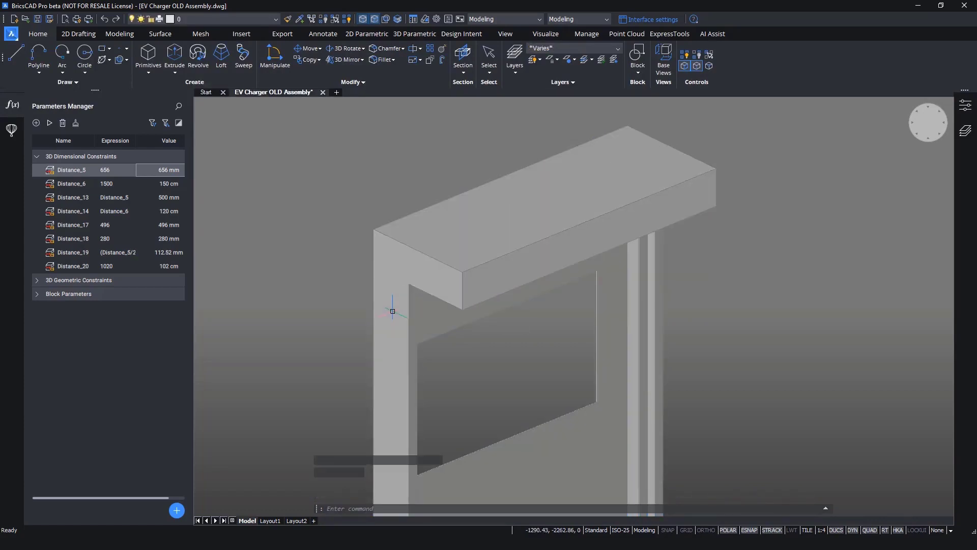
# Rotate the overhang's top and underside faces together about the inner edge where it meets the door, sloping the overhang upward
pyautogui.keyDown('shift'); pyautogui.moveTo(346, 230); pyautogui.dragTo(422, 234, button='middle'); pyautogui.keyUp('shift')
pyautogui.keyDown('shift'); pyautogui.moveTo(345, 225); pyautogui.dragTo(381, 274, button='middle'); pyautogui.keyUp('shift')
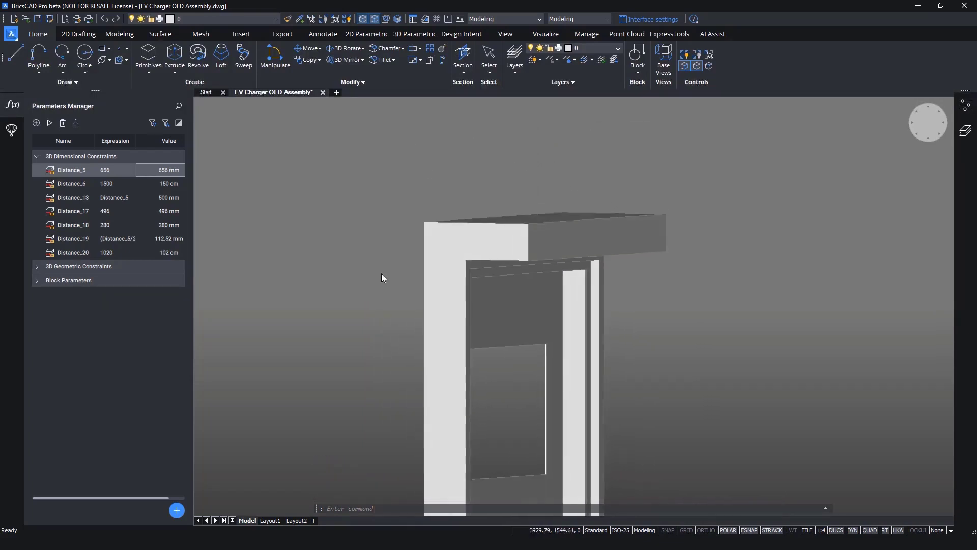
pyautogui.keyDown('shift'); pyautogui.moveTo(510, 255); pyautogui.dragTo(530, 257, button='middle'); pyautogui.keyUp('shift')
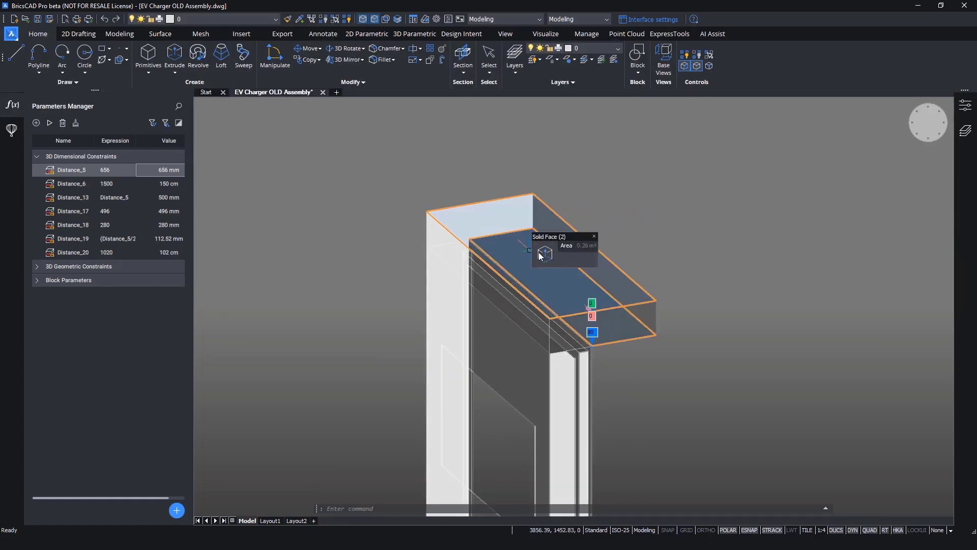
pyautogui.moveTo(542, 255)
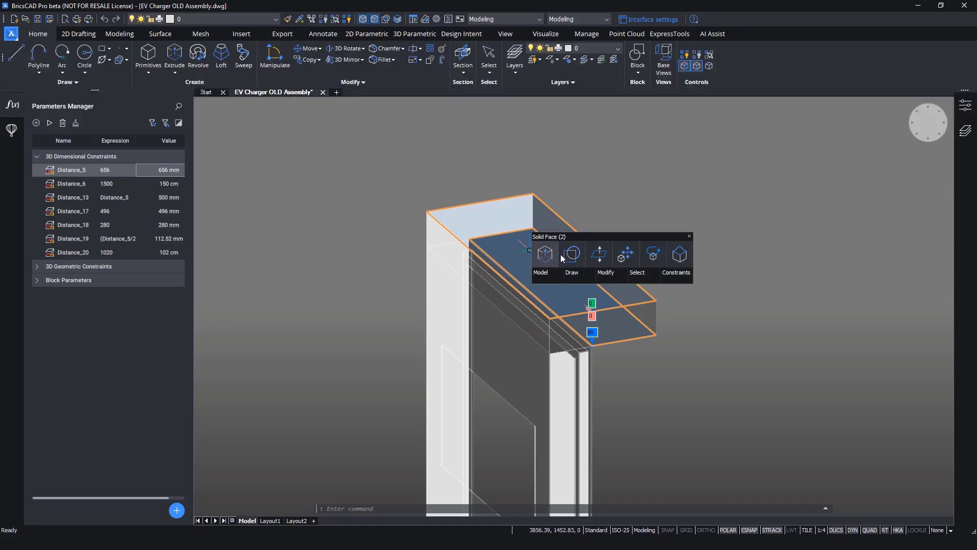
pyautogui.click(654, 254)
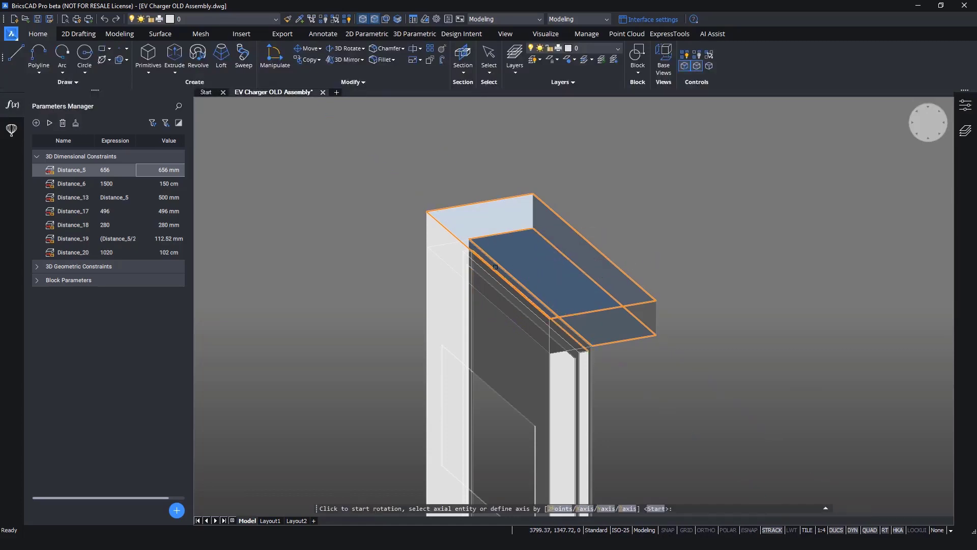
pyautogui.click(486, 255)
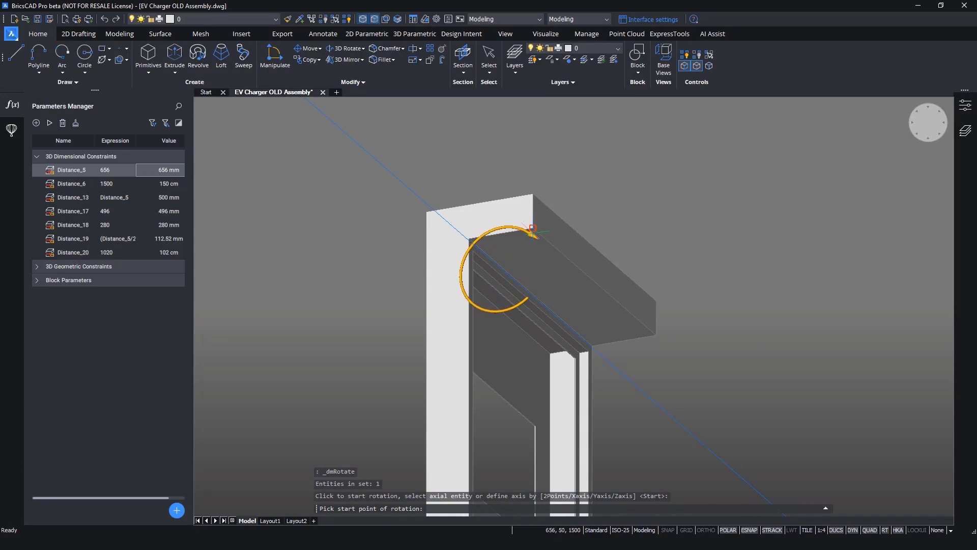
pyautogui.click(534, 257)
pyautogui.keyDown('shift'); pyautogui.moveTo(583, 257); pyautogui.dragTo(594, 297, button='middle'); pyautogui.keyUp('shift')
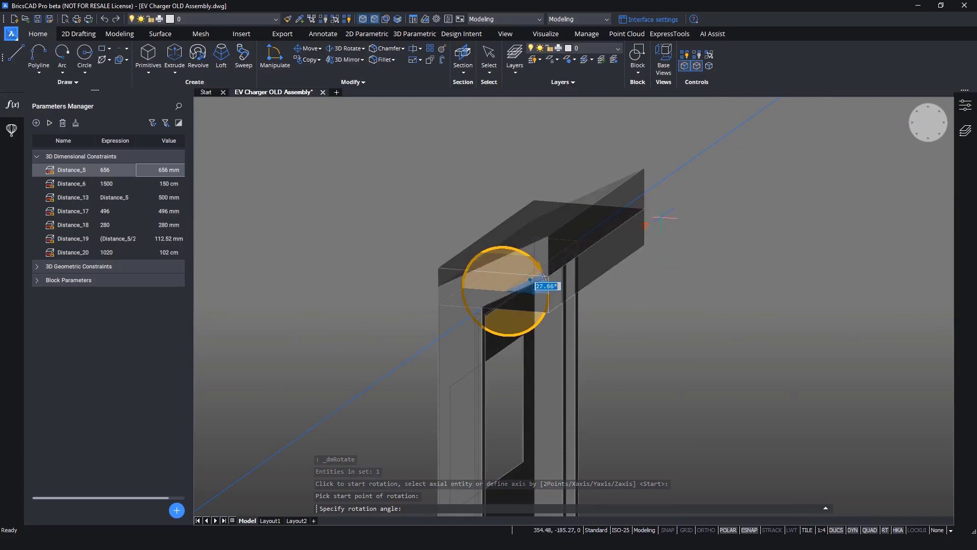
pyautogui.press('Return')
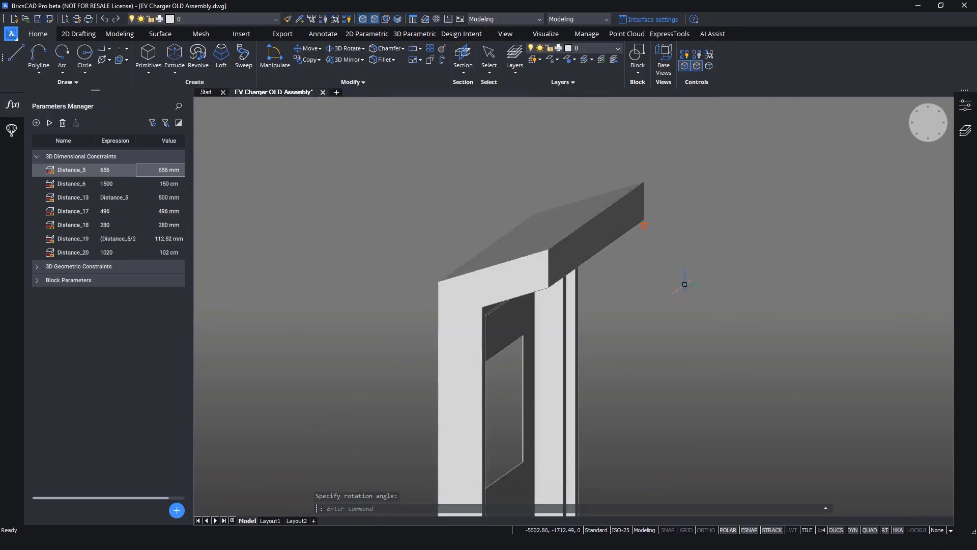
pyautogui.click(695, 260)
pyautogui.click(618, 154)
pyautogui.press('Escape')
# Show all hidden parts again and isolate the cabinet solid behind the door
pyautogui.keyDown('shift'); pyautogui.moveTo(720, 273); pyautogui.dragTo(739, 281, button='middle'); pyautogui.keyUp('shift')
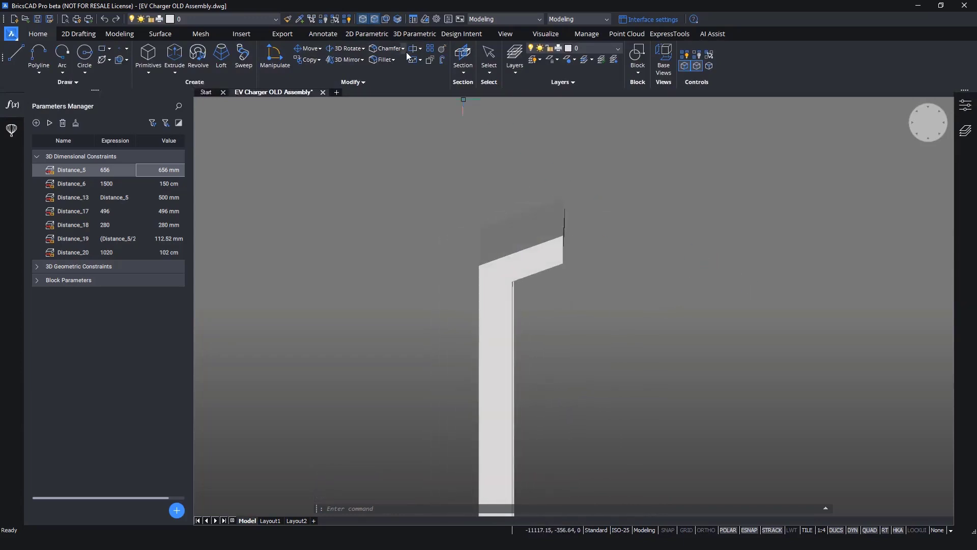
pyautogui.click(346, 19)
pyautogui.keyDown('shift'); pyautogui.moveTo(540, 197); pyautogui.dragTo(532, 275, button='middle'); pyautogui.keyUp('shift')
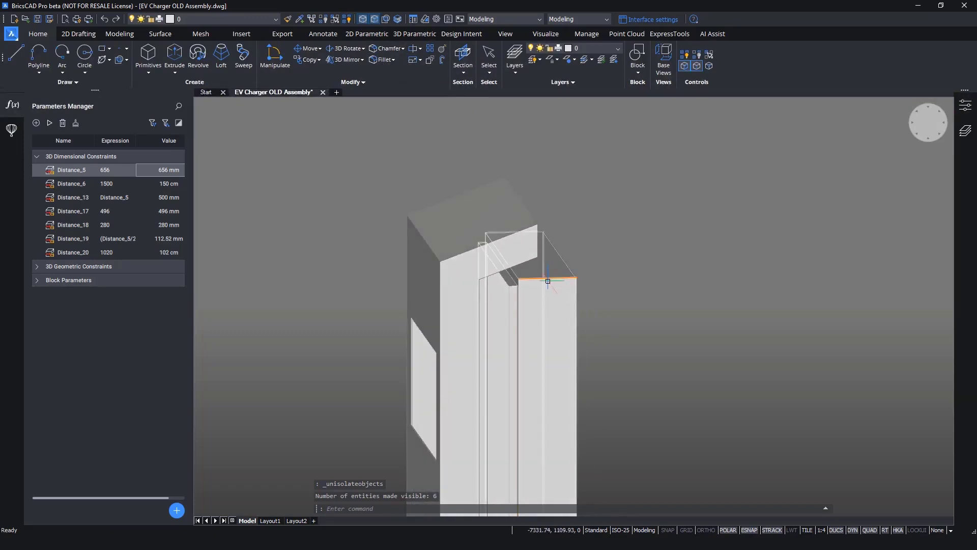
pyautogui.moveTo(567, 289)
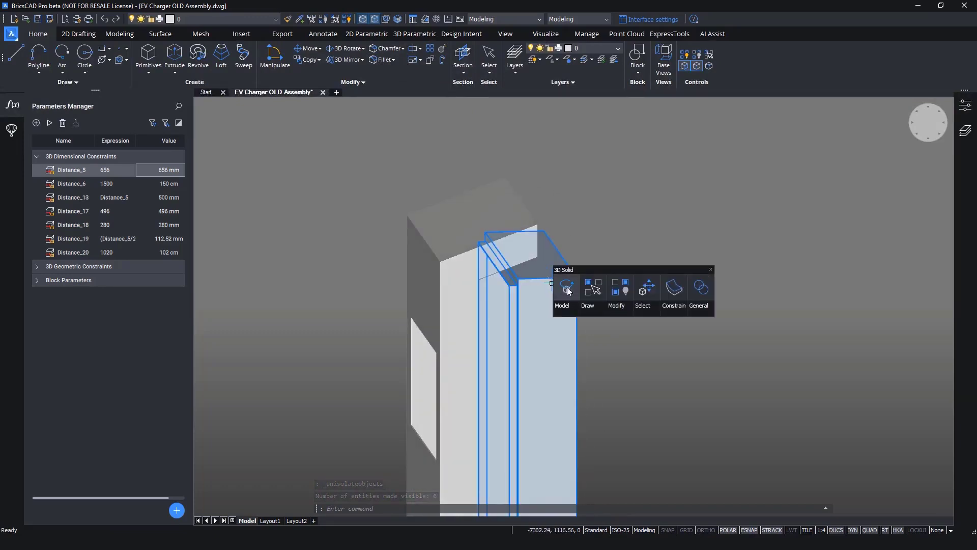
pyautogui.click(601, 294)
pyautogui.keyDown('shift'); pyautogui.moveTo(560, 300); pyautogui.dragTo(539, 302, button='middle'); pyautogui.keyUp('shift')
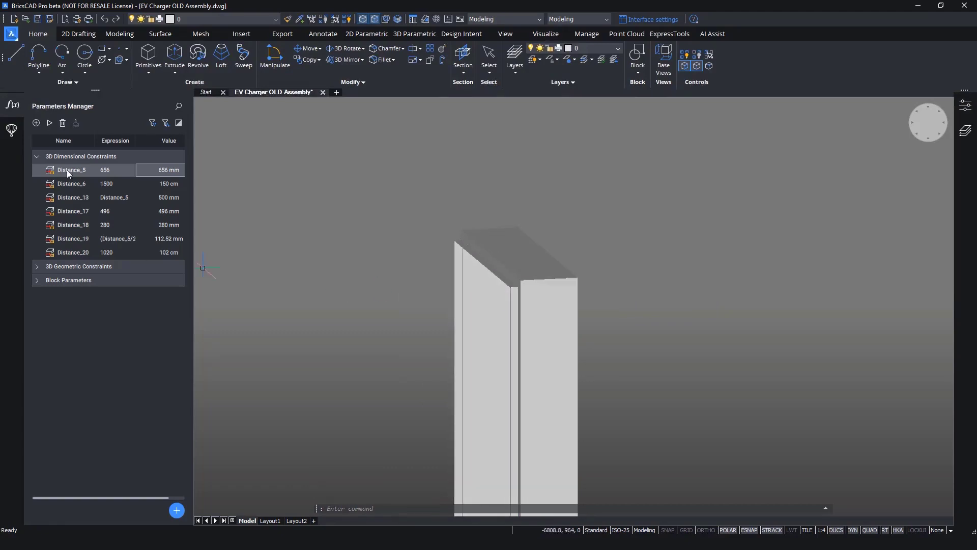
# Delete all 3D dimensional constraints from Distance_5 through Distance_20 and close the parameters list
pyautogui.rightClick(72, 251)
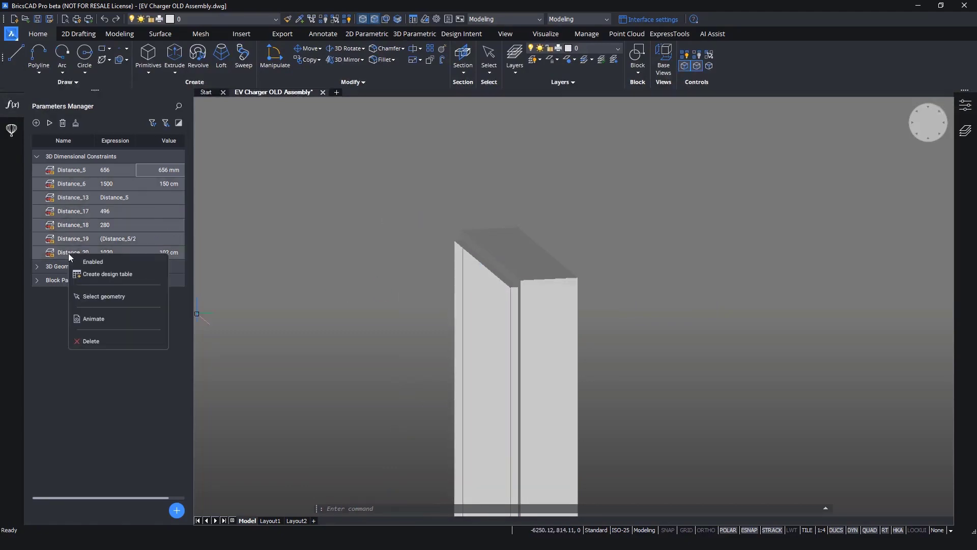
pyautogui.click(90, 340)
pyautogui.click(14, 108)
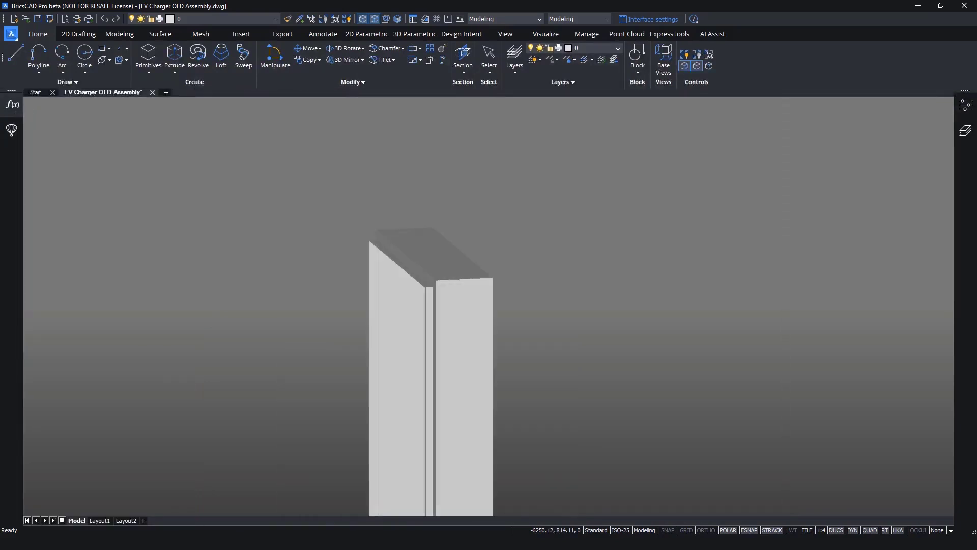
pyautogui.keyDown('shift'); pyautogui.moveTo(358, 272); pyautogui.dragTo(463, 243, button='middle'); pyautogui.keyUp('shift')
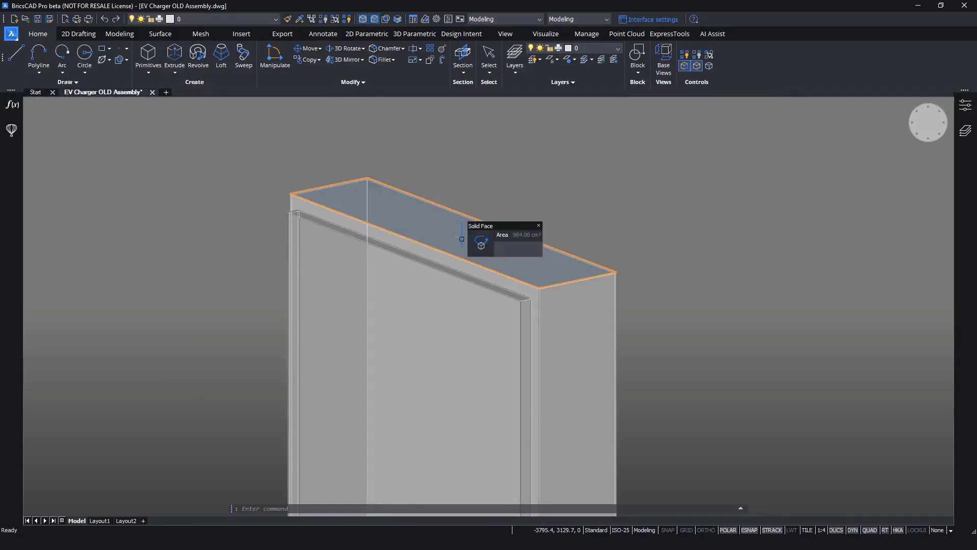
pyautogui.click(461, 239)
pyautogui.keyDown('shift'); pyautogui.moveTo(462, 239); pyautogui.dragTo(408, 263, button='middle'); pyautogui.keyUp('shift')
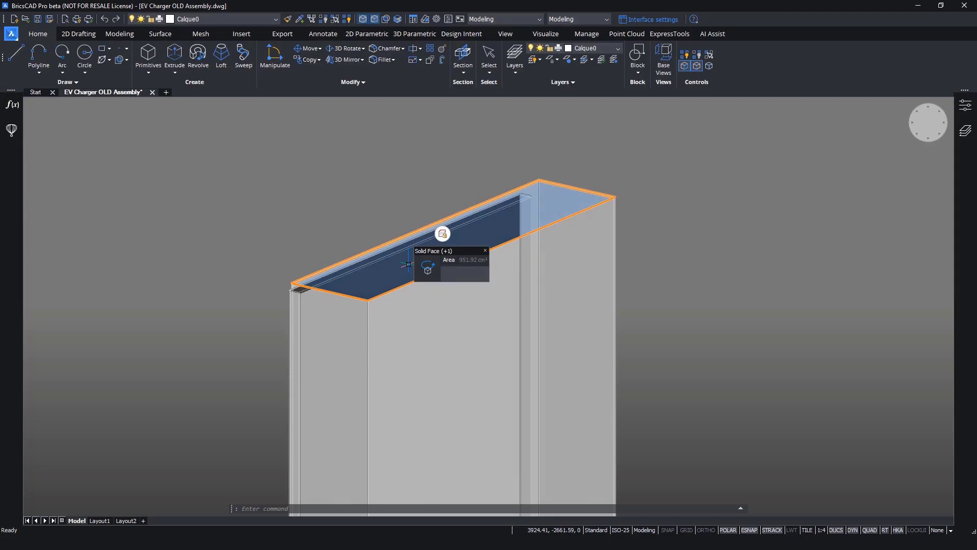
pyautogui.click(408, 264)
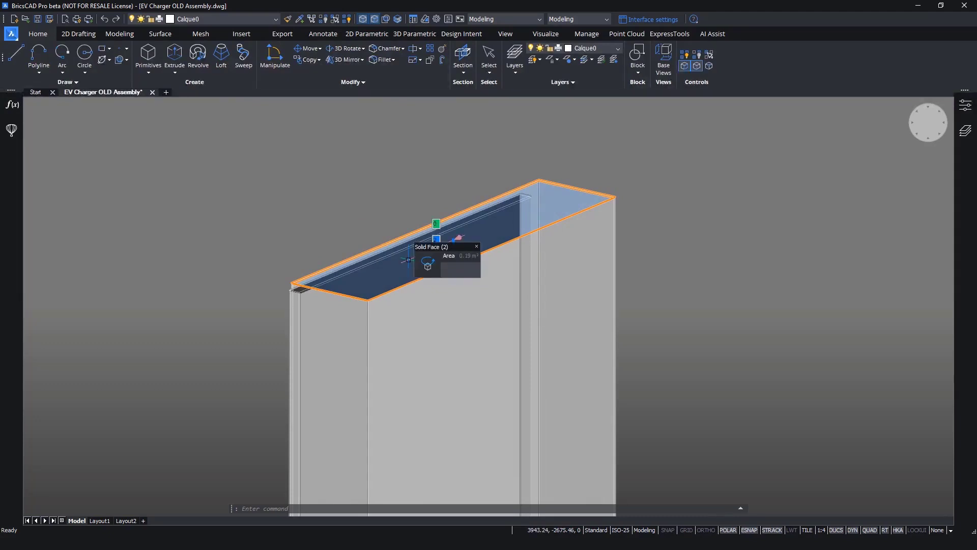
pyautogui.press('Escape')
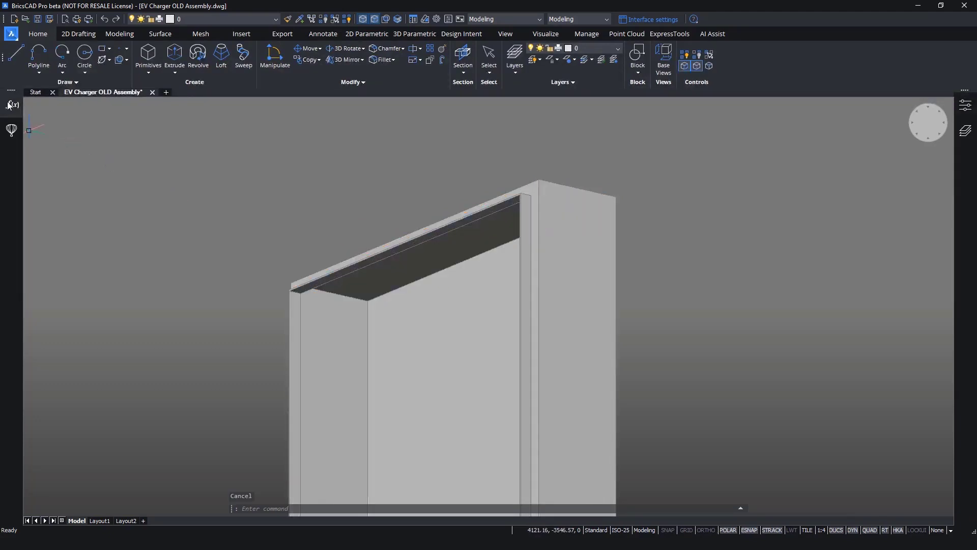
# List the 3D geometric constraints and rotate the cabinet's top faces about the top edge nearest the door, sloping them upward
pyautogui.click(9, 105)
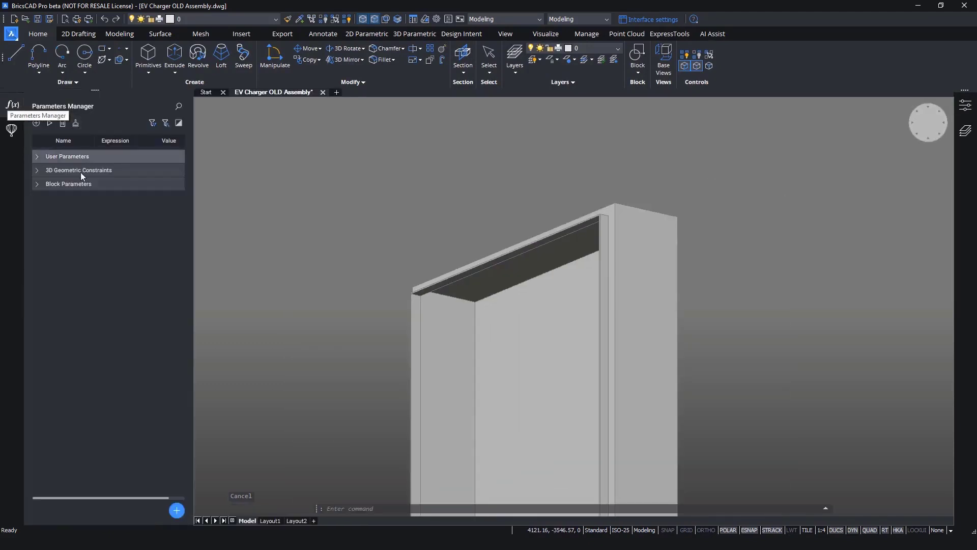
pyautogui.click(36, 170)
pyautogui.click(488, 245)
pyautogui.click(526, 262)
pyautogui.click(515, 257)
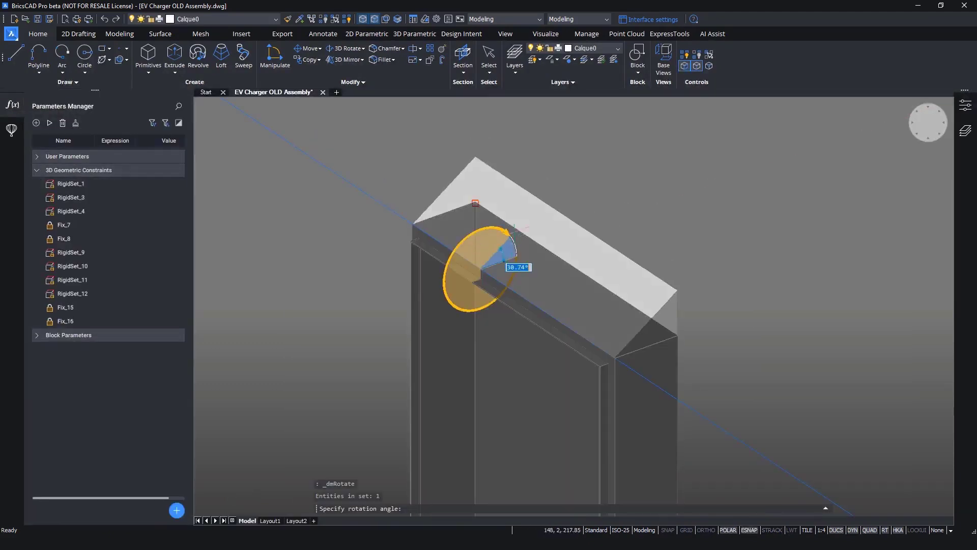
pyautogui.press('Escape')
pyautogui.press('Escape')
pyautogui.press('Escape')
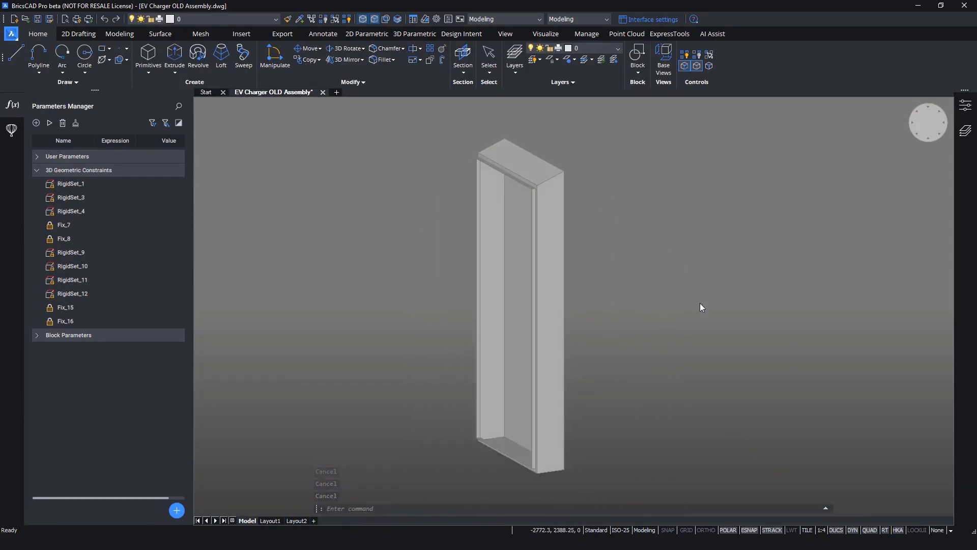
# Show all hidden parts again and delete every 3D geometric constraint from RigidSet_1 through Fix_16, closing the parameters list
pyautogui.click(348, 19)
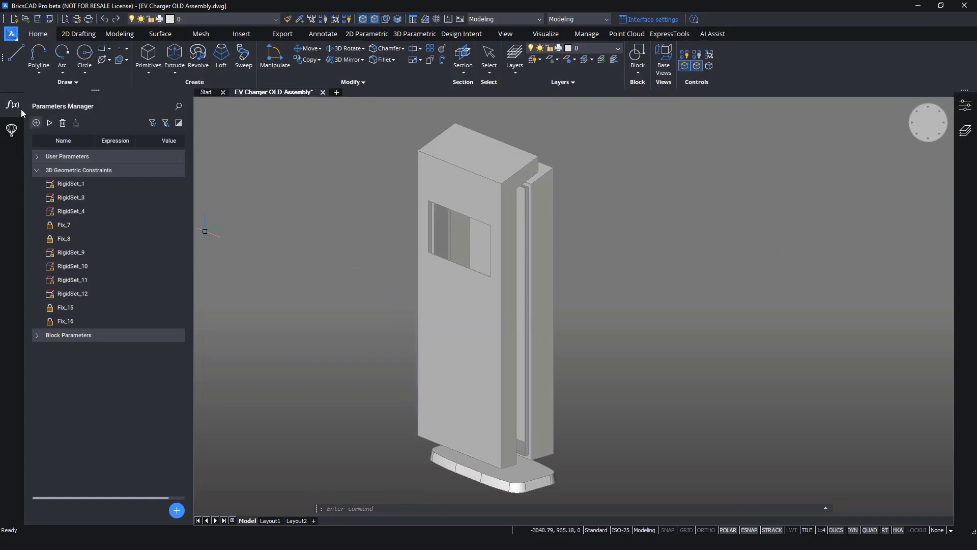
pyautogui.click(62, 184)
pyautogui.keyDown('shift'); pyautogui.click(64, 321); pyautogui.keyUp('shift')
pyautogui.rightClick(63, 320)
pyautogui.click(81, 350)
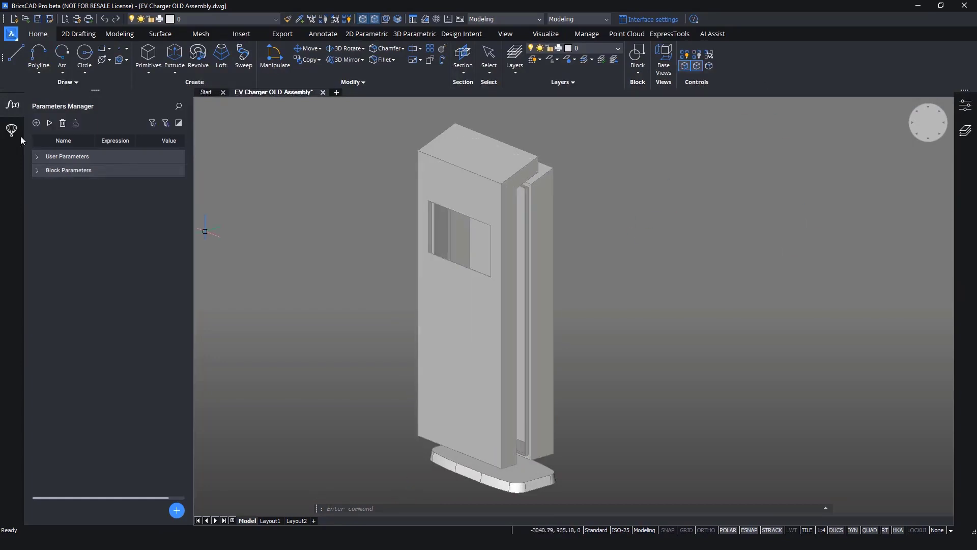
pyautogui.click(12, 105)
# Isolate the door panel solid with its overhang
pyautogui.scroll(1, 319, 267)
pyautogui.click(374, 335)
pyautogui.click(432, 345)
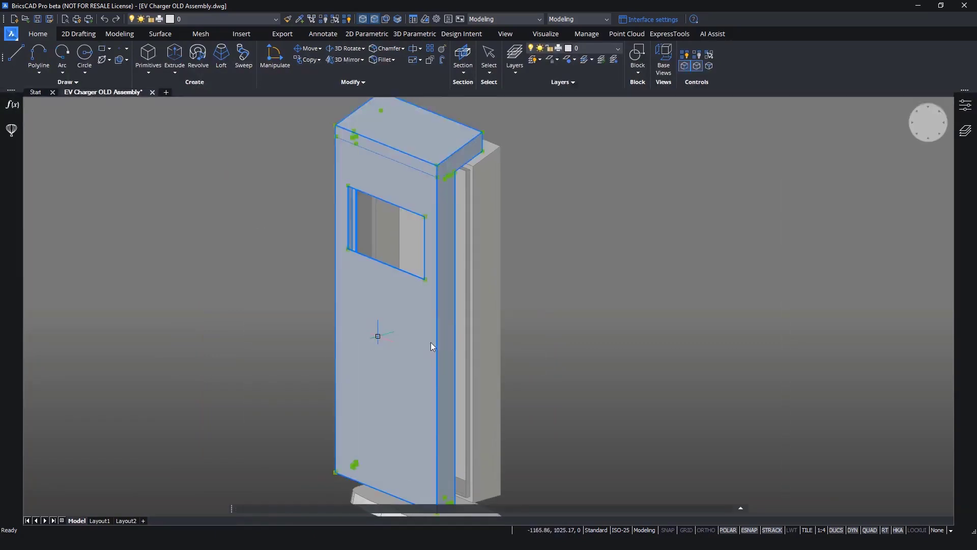
# Shell the door solid with an offset distance of 2, removing the inner face inside its rear recess
pyautogui.keyDown('shift'); pyautogui.moveTo(518, 277); pyautogui.dragTo(453, 286, button='middle'); pyautogui.keyUp('shift')
pyautogui.scroll(3, 454, 286)
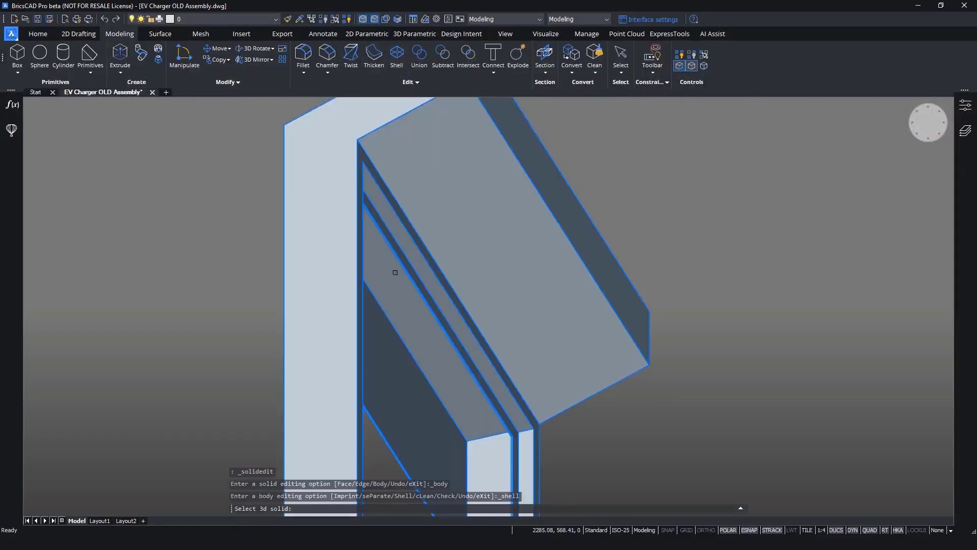
pyautogui.click(396, 273)
pyautogui.click(401, 288)
pyautogui.press('Return')
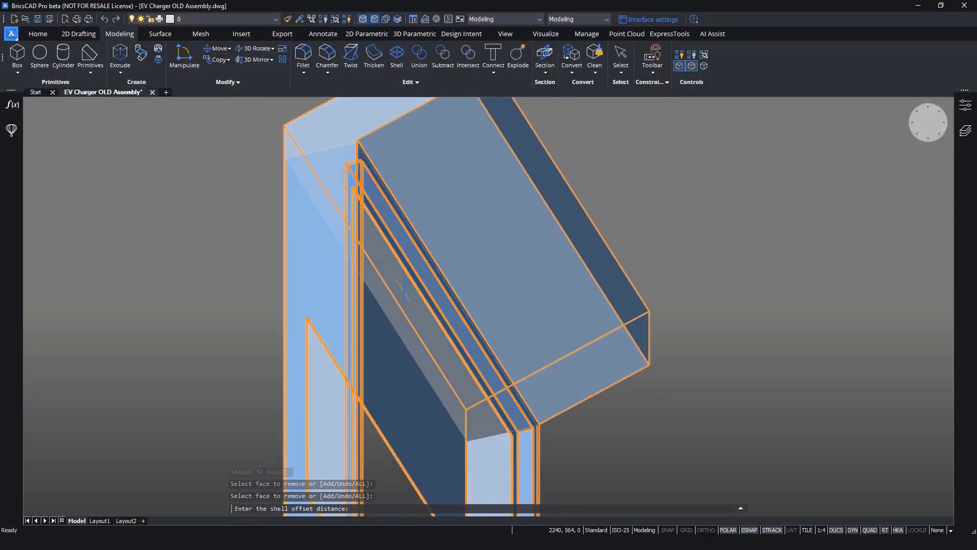
pyautogui.press('Return')
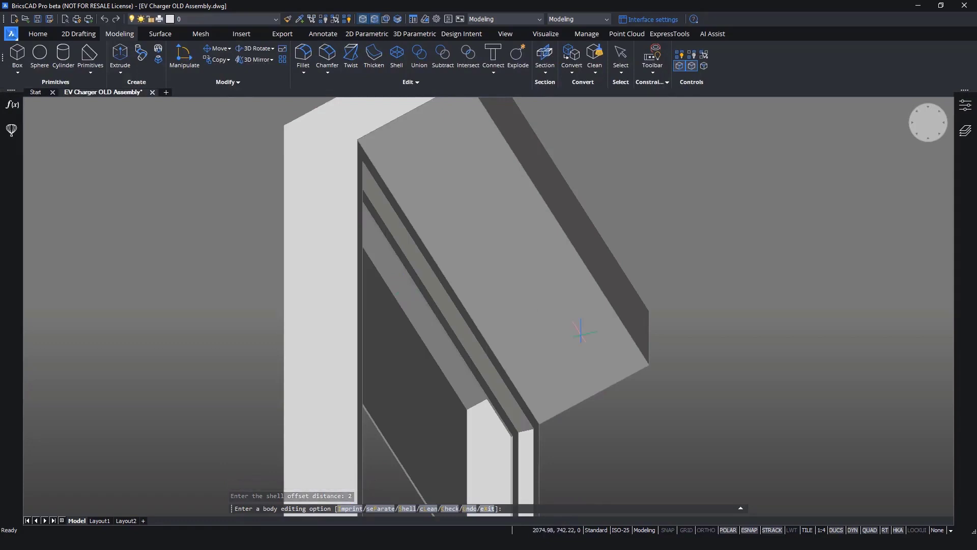
pyautogui.press('Escape')
# Offset the outline of the overhang's underside inward and extrude the enclosed area by -2 as a subtraction to open the underside
pyautogui.moveTo(612, 358)
pyautogui.click(641, 359)
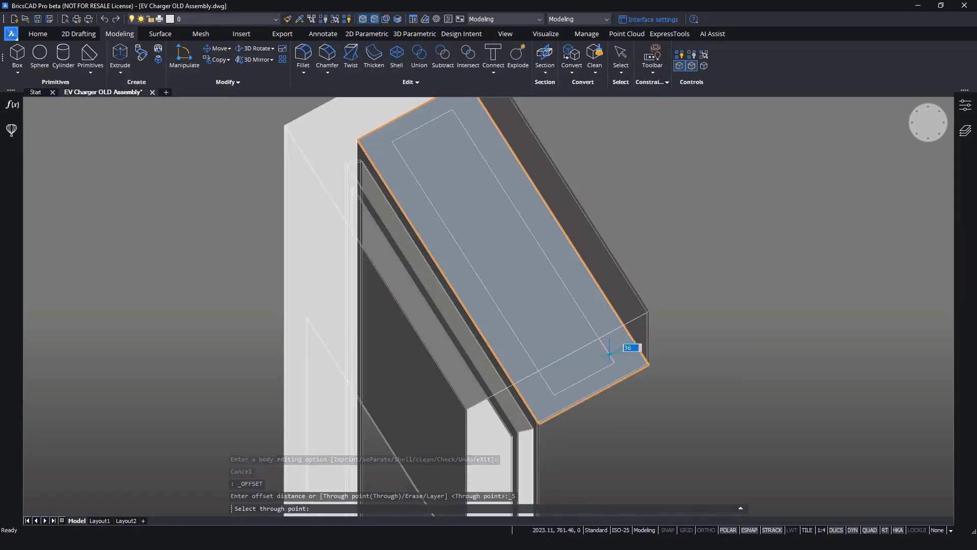
pyautogui.scroll(3, 545, 413)
pyautogui.click(564, 442)
pyautogui.press('ctrl')
pyautogui.press('ctrl')
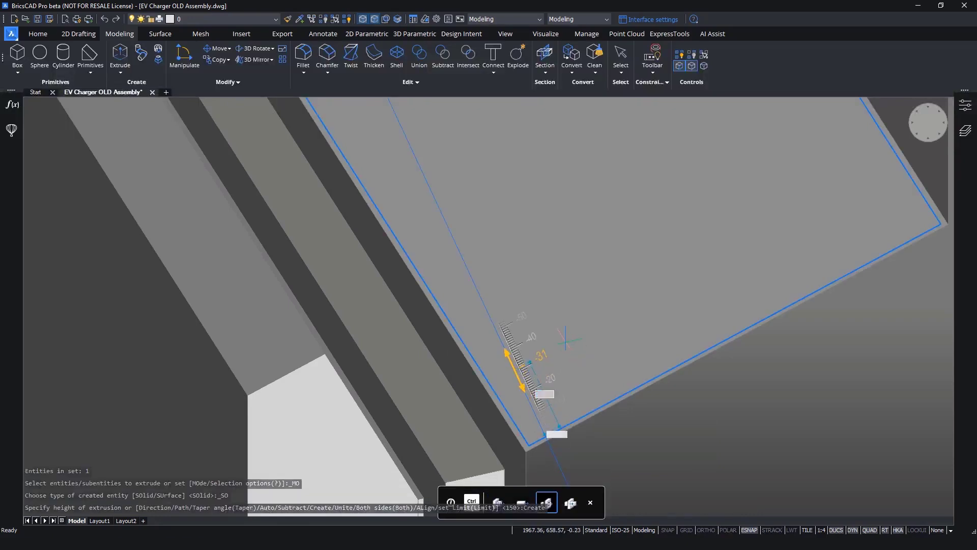
pyautogui.click(563, 338)
# Try to cut away the narrow strip face beside the underside opening with a subtracting extrusion
pyautogui.keyDown('shift'); pyautogui.moveTo(534, 364); pyautogui.dragTo(512, 358, button='middle'); pyautogui.keyUp('shift')
pyautogui.scroll(4, 513, 351)
pyautogui.click(534, 355)
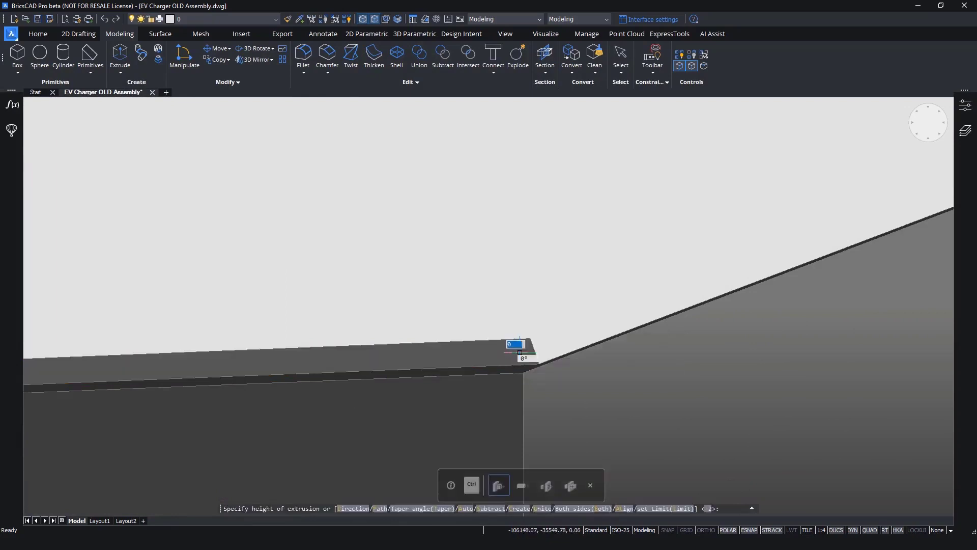
pyautogui.press('ctrl')
pyautogui.press('ctrl')
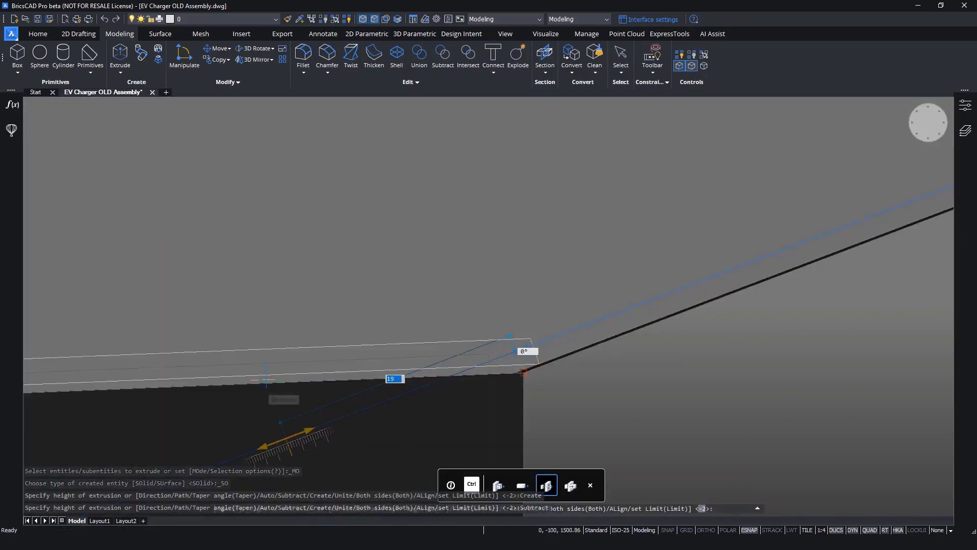
pyautogui.press('Escape')
# Fillet the inner front edges of the shelled door, both verticals and the horizontal one along the top
pyautogui.scroll(-6, 427, 365)
pyautogui.keyDown('shift'); pyautogui.moveTo(498, 388); pyautogui.dragTo(526, 358, button='middle'); pyautogui.keyUp('shift')
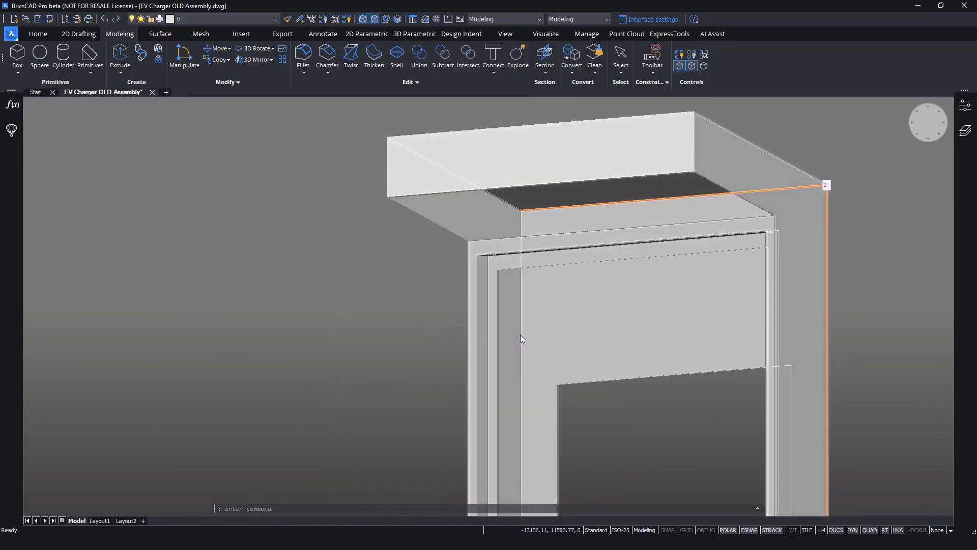
pyautogui.click(522, 333)
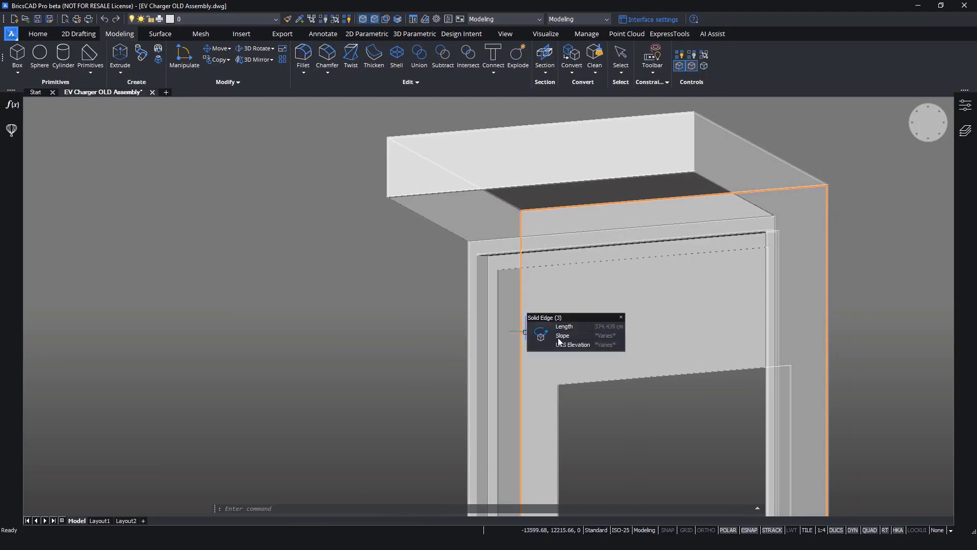
pyautogui.click(543, 338)
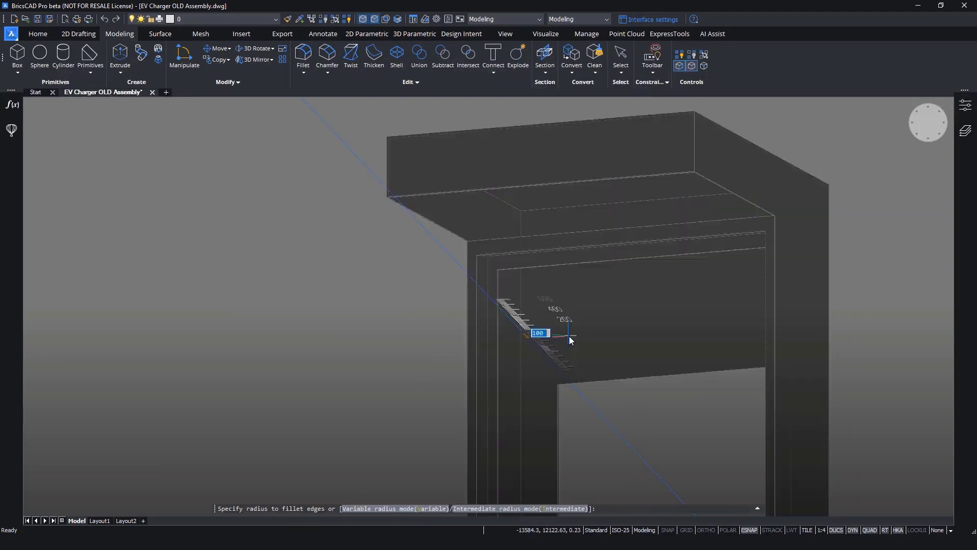
pyautogui.click(571, 340)
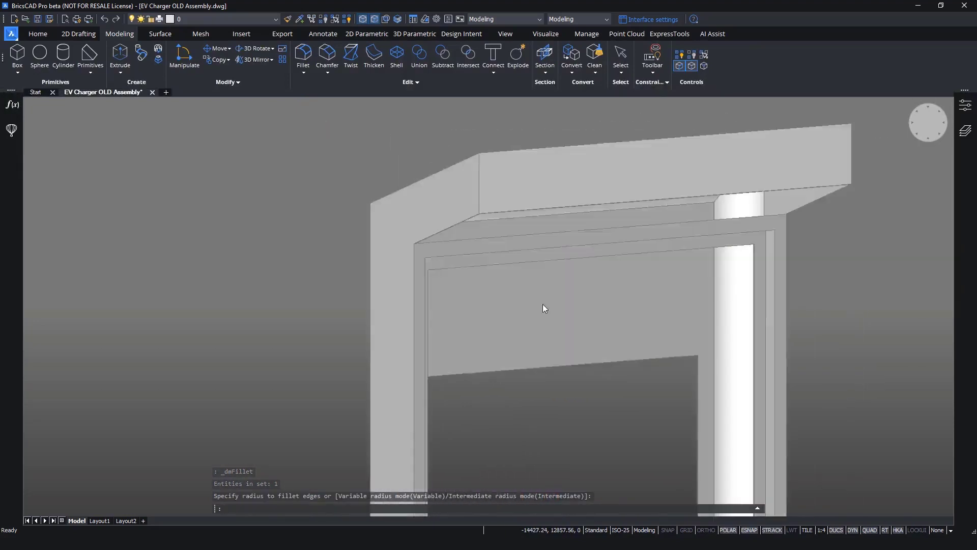
# Fillet the door's outer front edges, both verticals and the top horizontal one, with a radius of 50
pyautogui.keyDown('shift'); pyautogui.moveTo(543, 304); pyautogui.dragTo(404, 280, button='middle'); pyautogui.keyUp('shift')
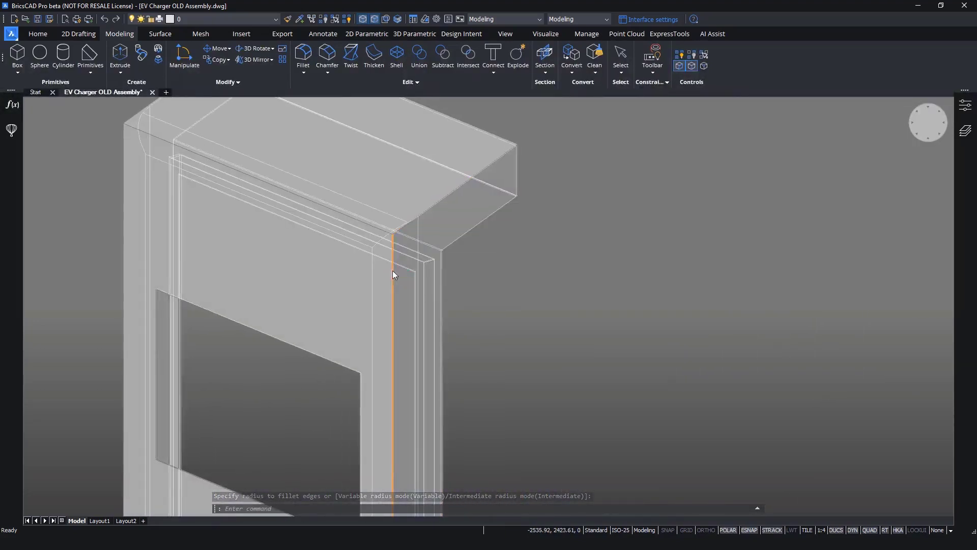
pyautogui.scroll(-4, 367, 250)
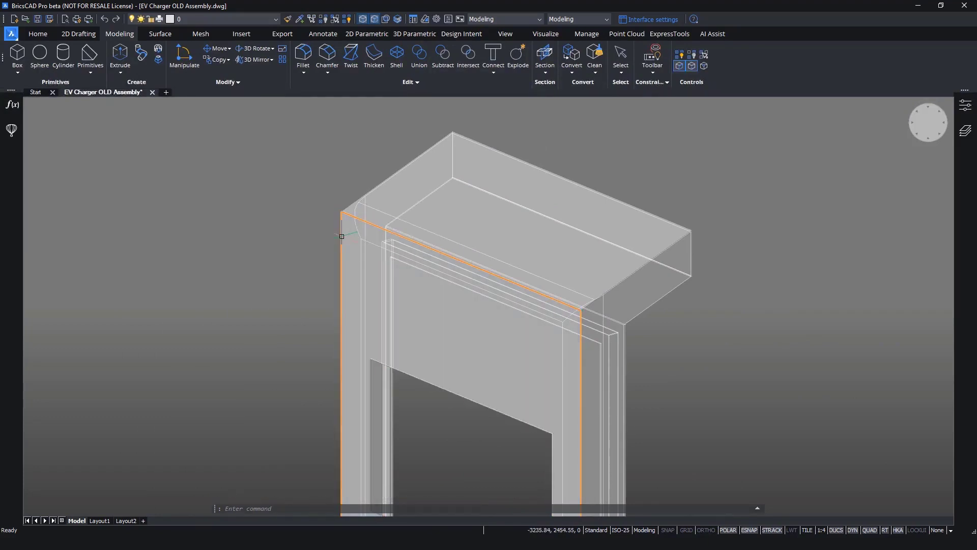
pyautogui.click(352, 240)
pyautogui.write('50')
pyautogui.press('Return')
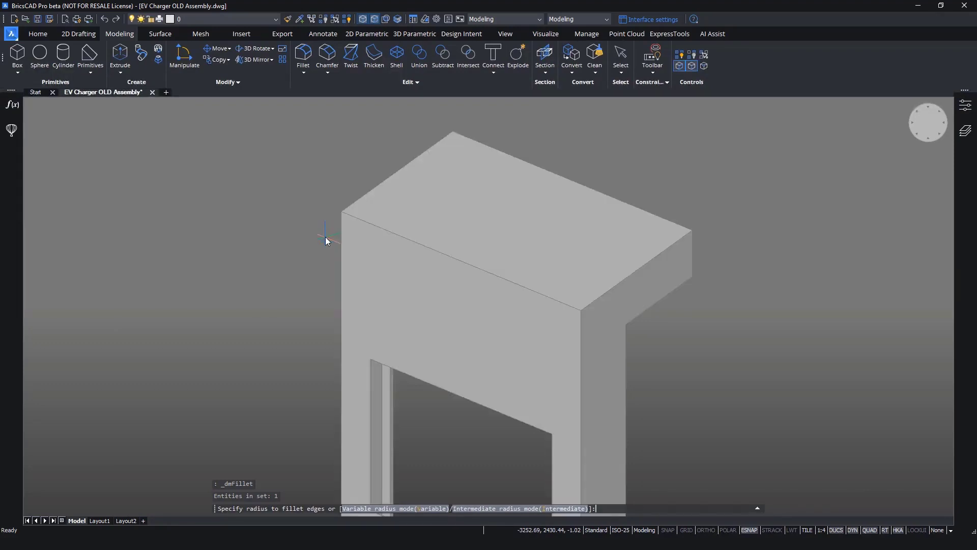
pyautogui.scroll(-4, 681, 356)
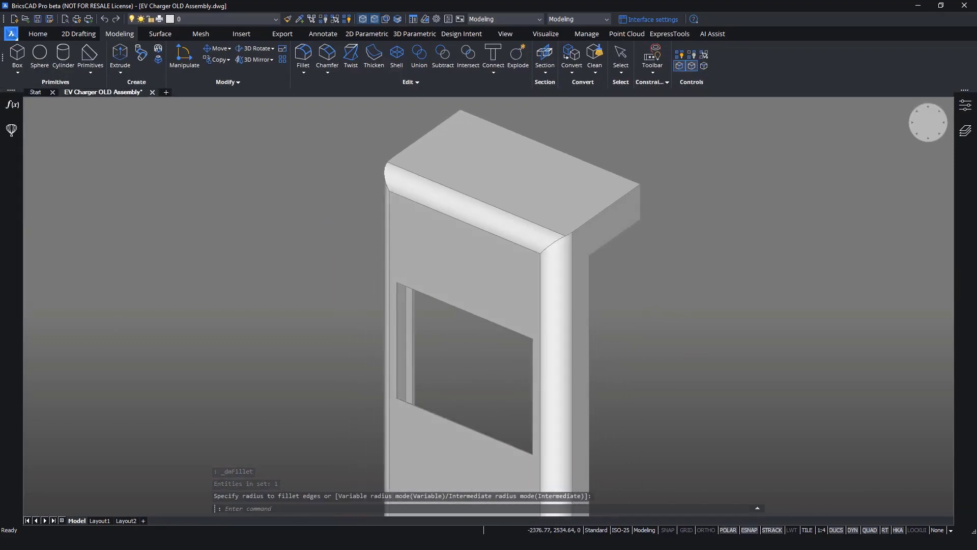
# Fillet the cabinet's two outer rear vertical edges and show all hidden parts again
pyautogui.scroll(-2, 680, 357)
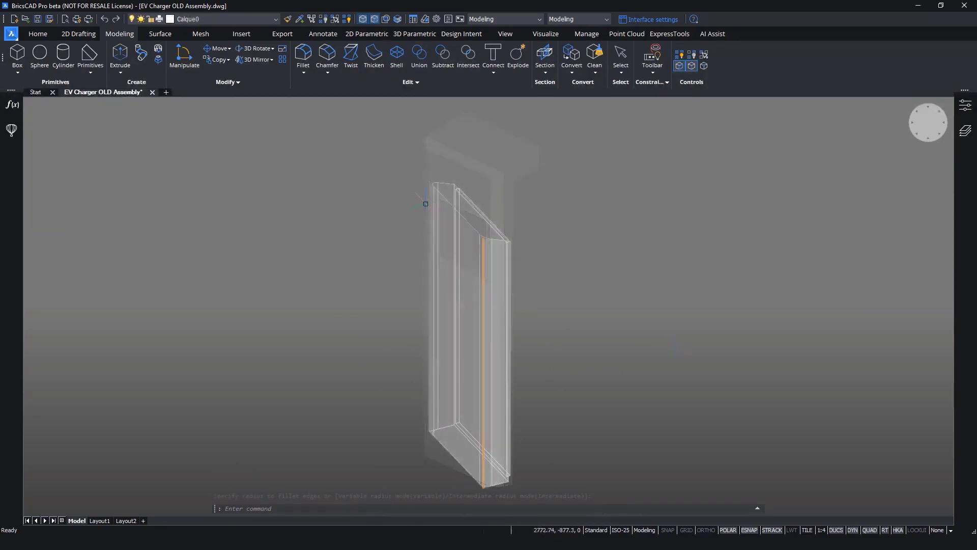
pyautogui.click(428, 202)
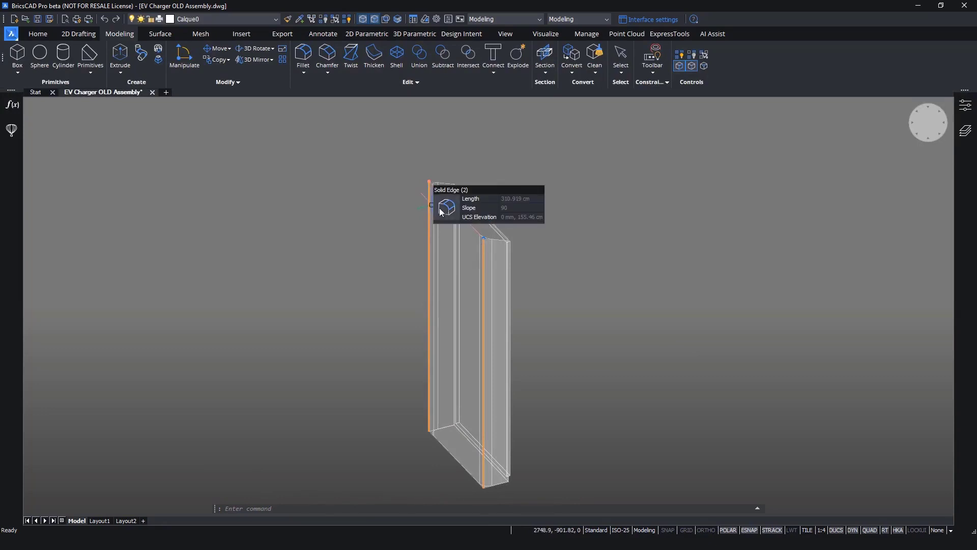
pyautogui.click(442, 208)
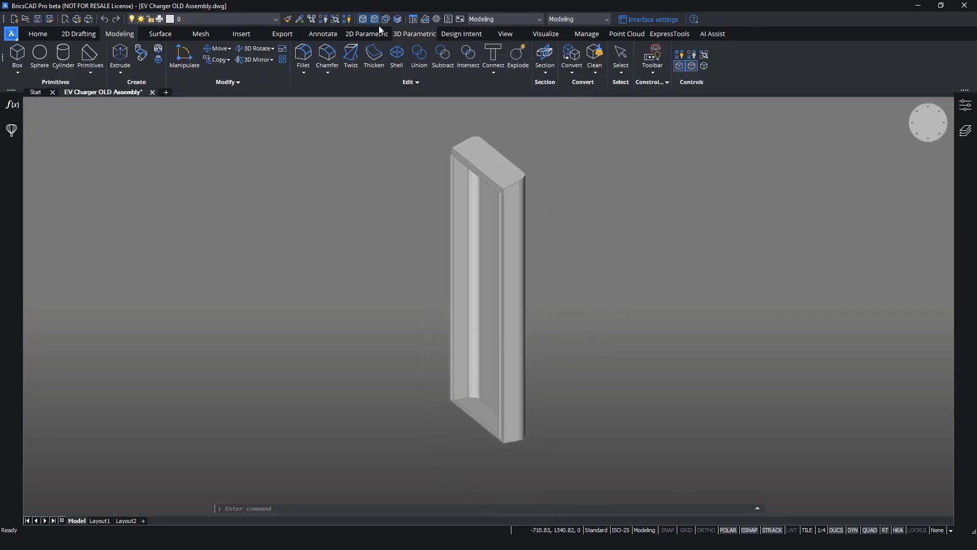
pyautogui.click(347, 19)
pyautogui.scroll(3, 497, 390)
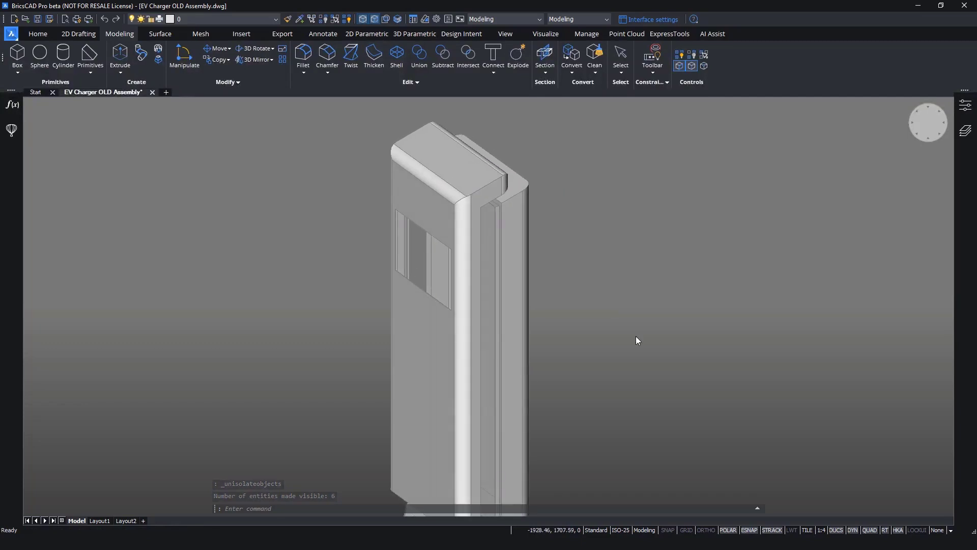
# Insert the Standardized EV plug block onto the upper part of the cabinet's side face at scale 1 and rotation 0
pyautogui.write('insert')
pyautogui.press('Return')
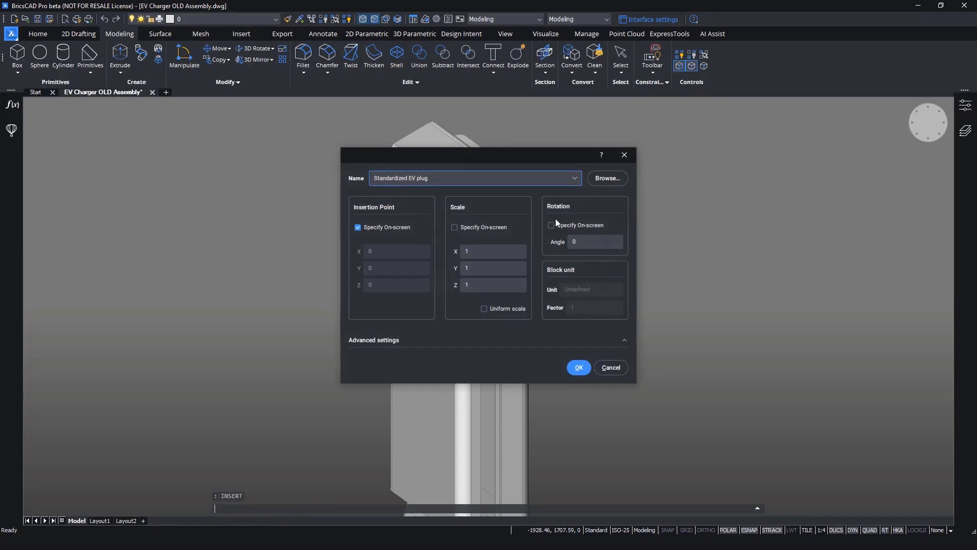
pyautogui.click(578, 182)
pyautogui.click(423, 222)
pyautogui.click(579, 367)
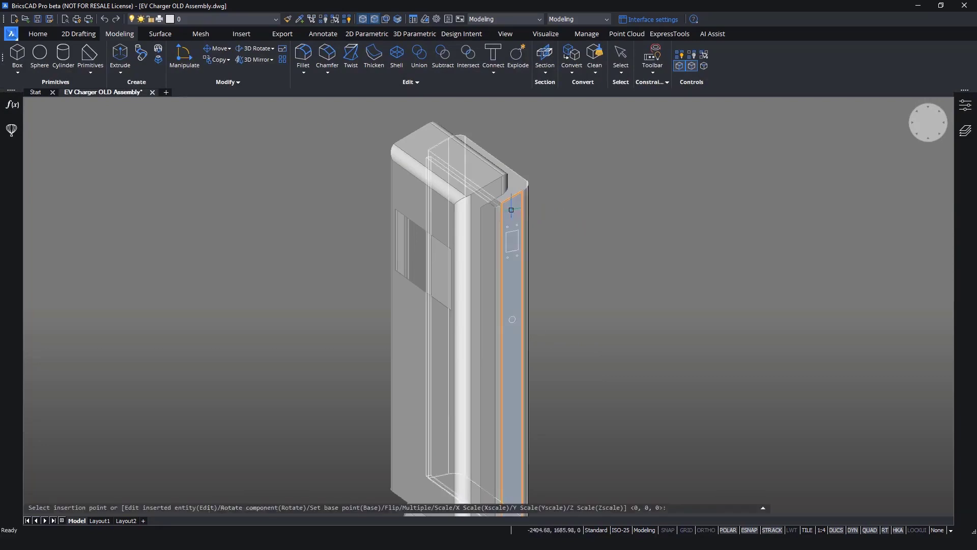
pyautogui.click(509, 229)
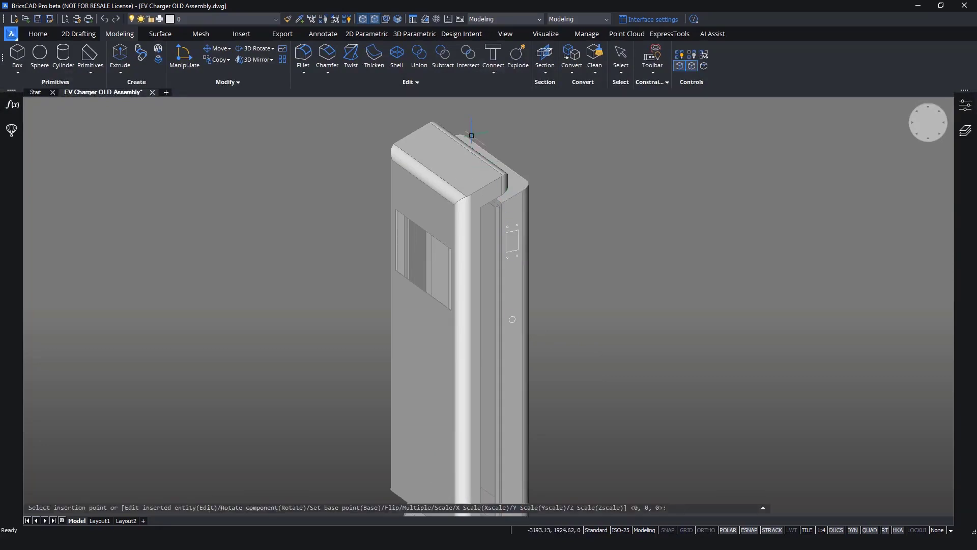
# Explode the inserted plug block and select its five circles and rectangular polyline on the cabinet's side
pyautogui.click(506, 173)
pyautogui.press('Escape')
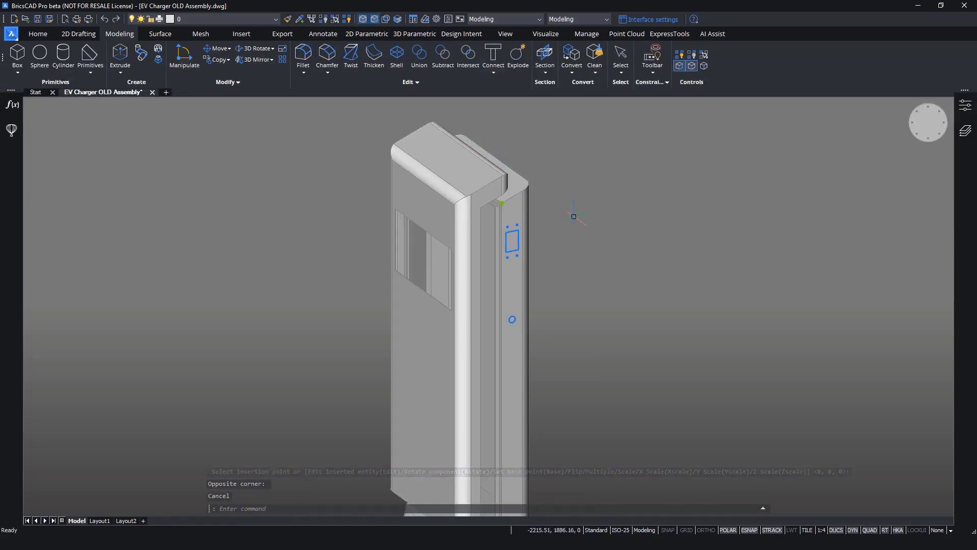
pyautogui.write('explode')
pyautogui.press('Return')
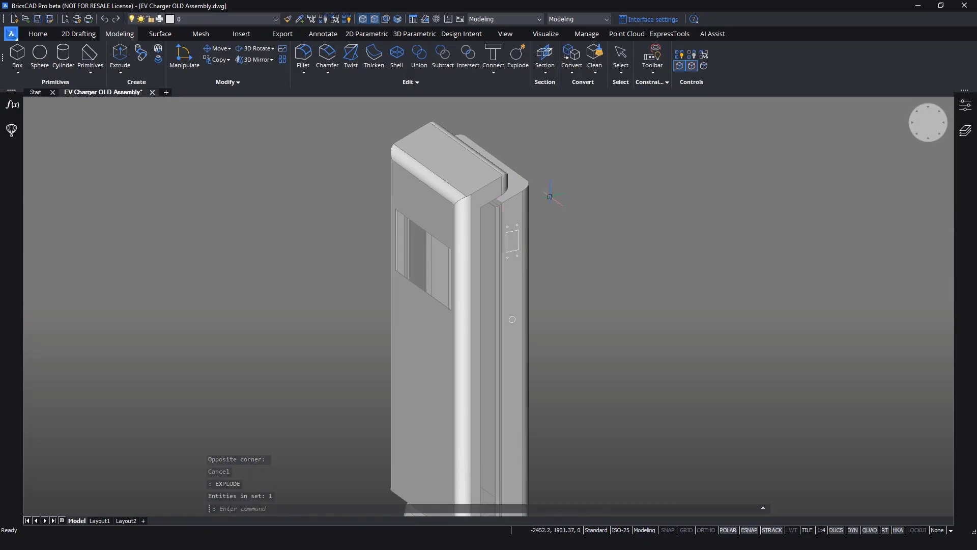
pyautogui.click(475, 120)
pyautogui.click(628, 366)
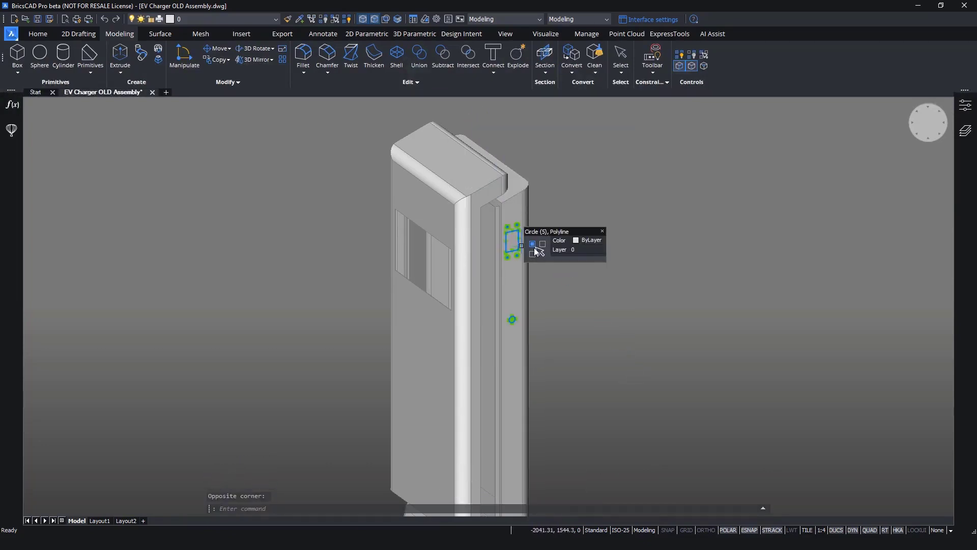
# Extrude the selected plug circles and rectangle in Subtract mode to cut them into the cabinet's side
pyautogui.press('Escape')
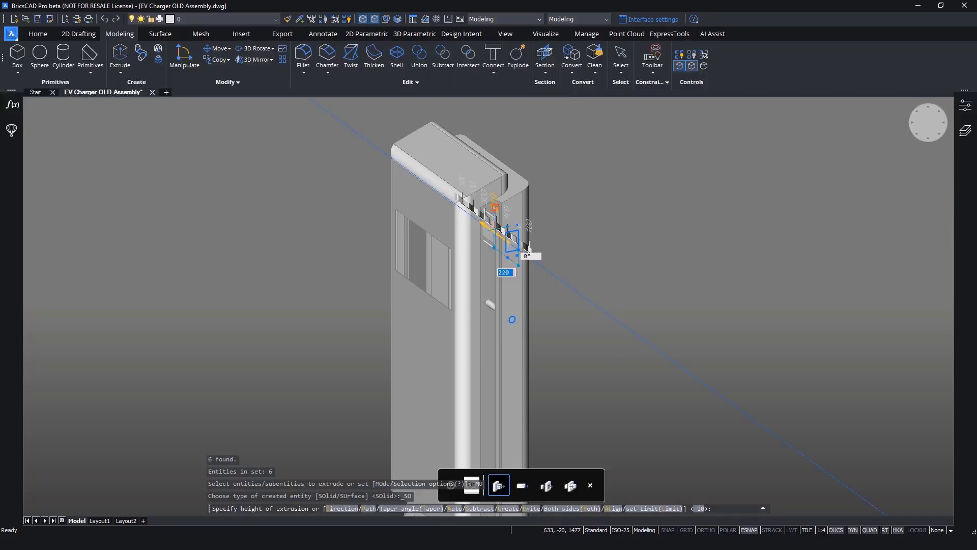
pyautogui.press('ctrl')
pyautogui.press('ctrl')
pyautogui.press('ctrl')
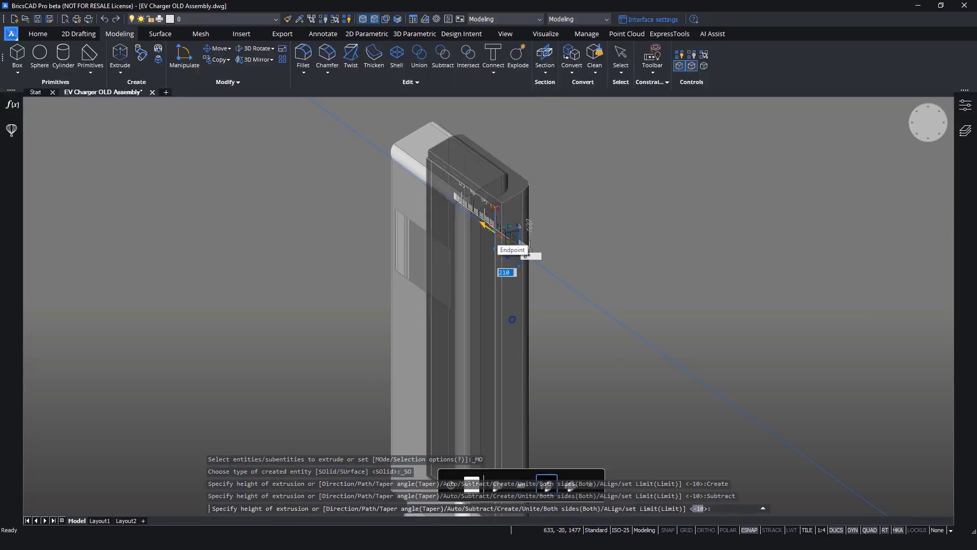
pyautogui.click(512, 238)
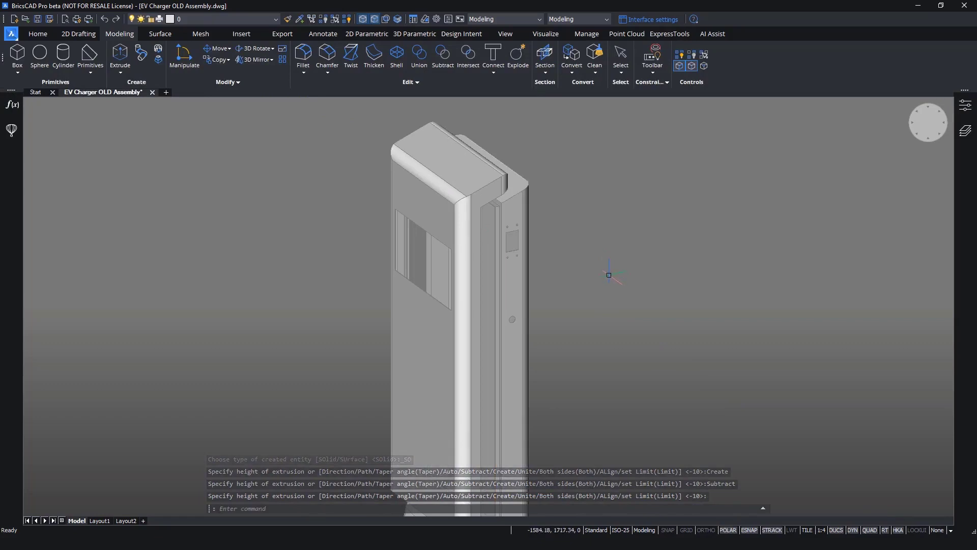
pyautogui.press('Escape')
pyautogui.press('Escape')
pyautogui.scroll(-3, 593, 300)
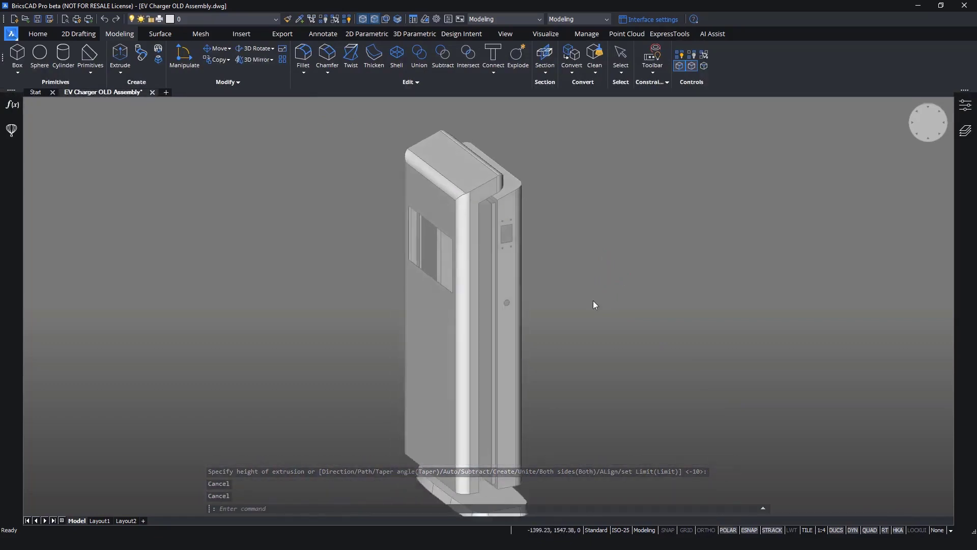
# Move the door 100 mm horizontally towards the cabinet so that it closes against it
pyautogui.click(471, 359)
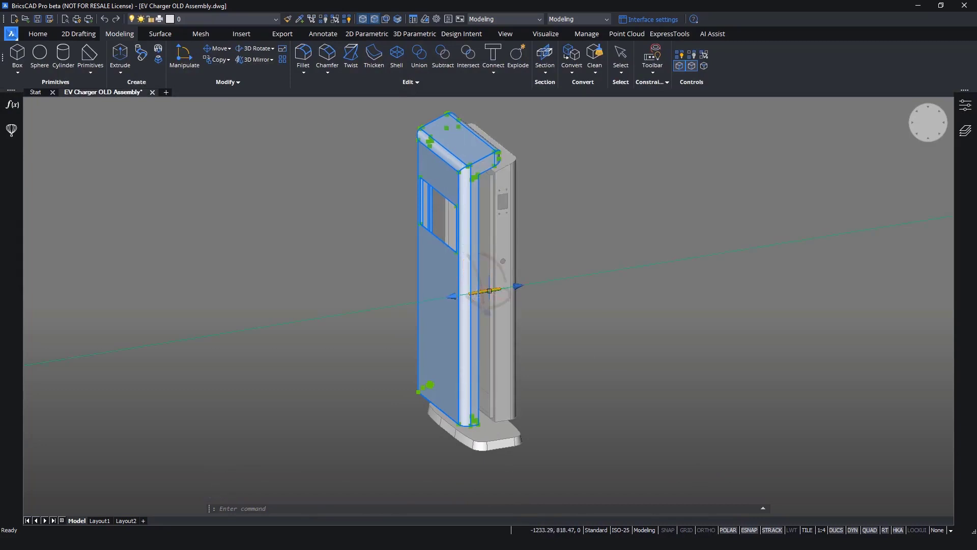
pyautogui.click(518, 286)
pyautogui.write('100')
pyautogui.press('Escape')
pyautogui.press('Escape')
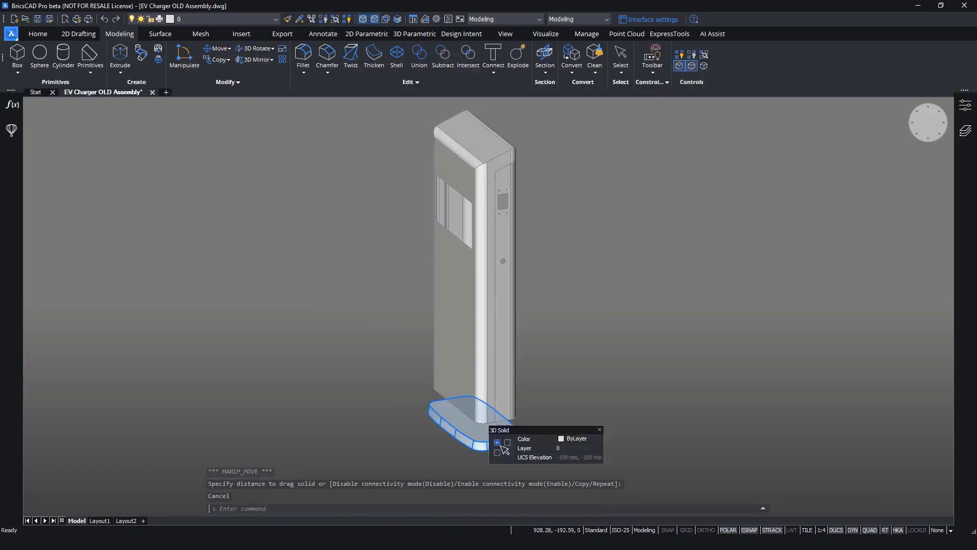
# Move the base solid vertically upwards to the underside of the cabinet and door
pyautogui.click(479, 391)
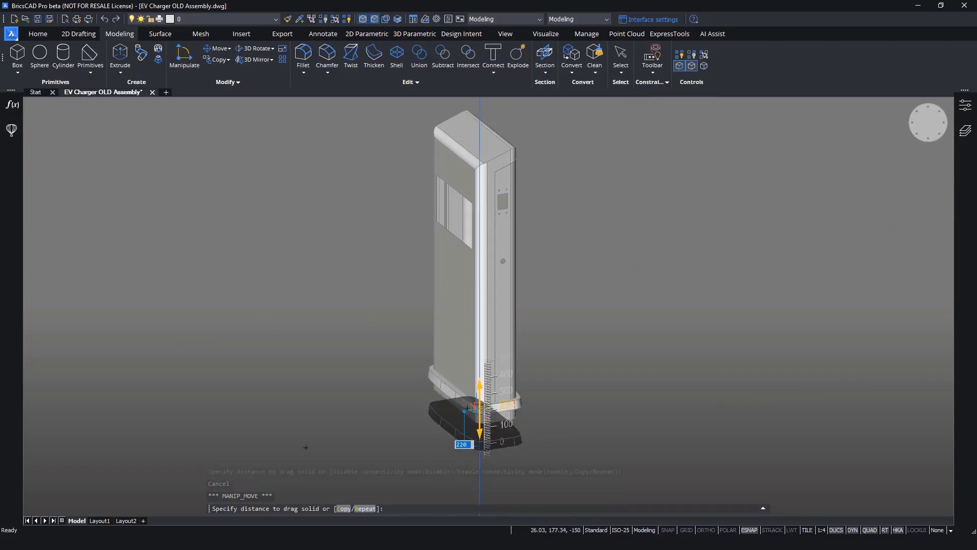
pyautogui.press('Escape')
pyautogui.press('Escape')
pyautogui.moveTo(609, 380)
pyautogui.keyDown('shift'); pyautogui.mouseDown(button='middle')
pyautogui.moveTo(594, 382)
pyautogui.moveTo(606, 384)
pyautogui.mouseUp(button='middle'); pyautogui.keyUp('shift')
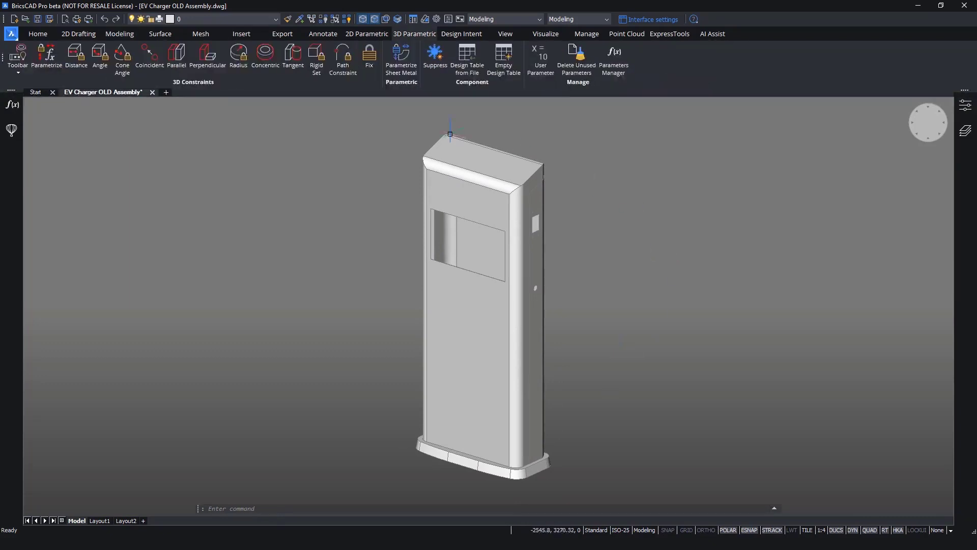
# Create a new drawing and paste the copied 2D plate profile with its two slots at insertion point 0,0,0
pyautogui.click(167, 94)
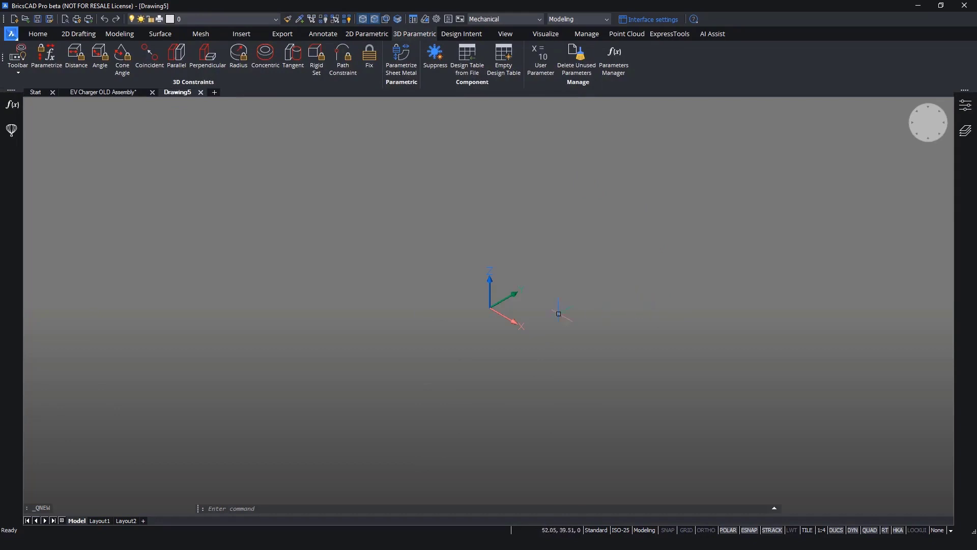
pyautogui.hotkey('ctrl', 'v')
pyautogui.write('0,0,0')
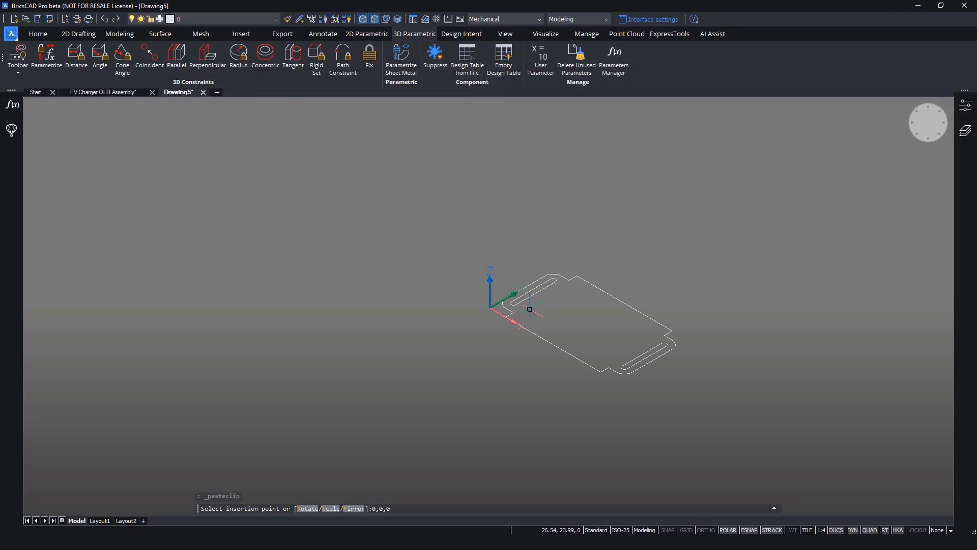
pyautogui.press('Return')
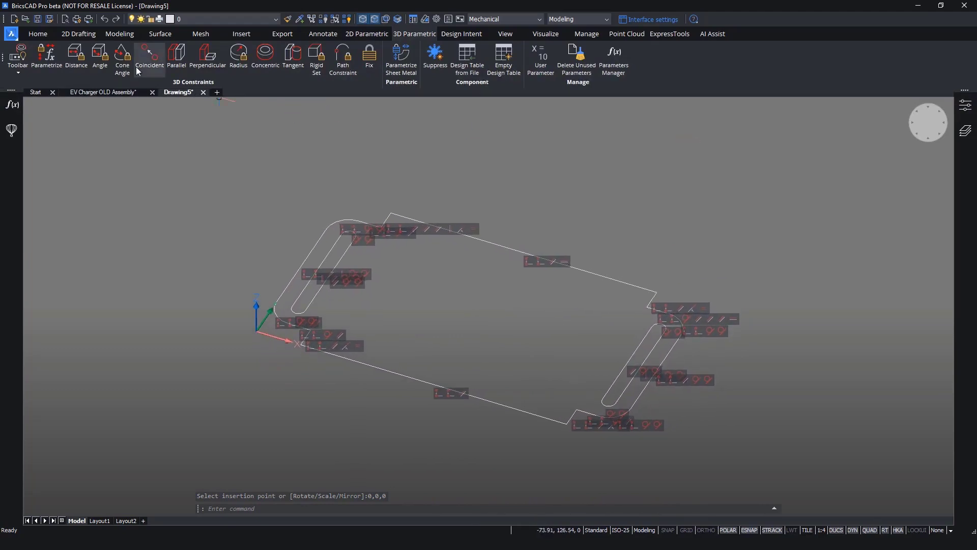
# Hide all geometric constraints of the pasted plate profile
pyautogui.click(352, 35)
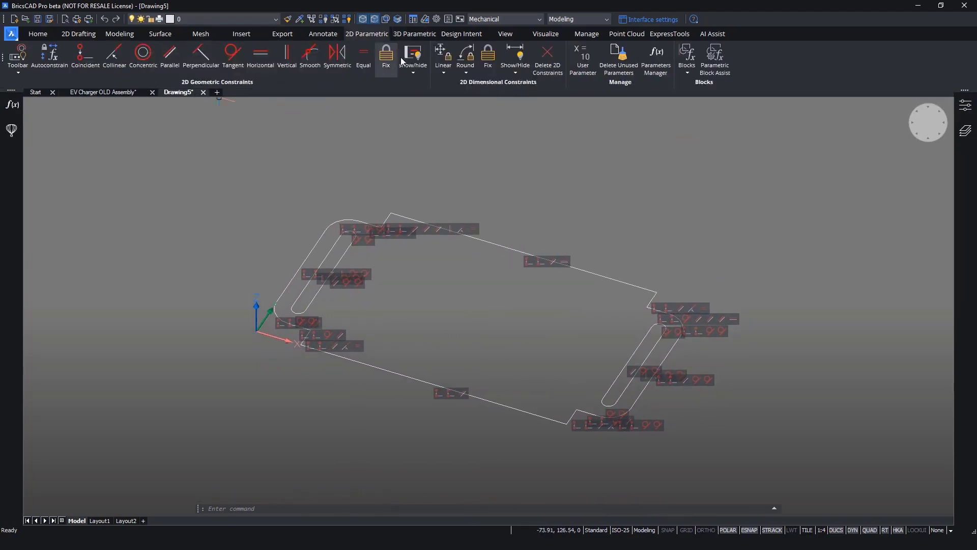
pyautogui.click(408, 75)
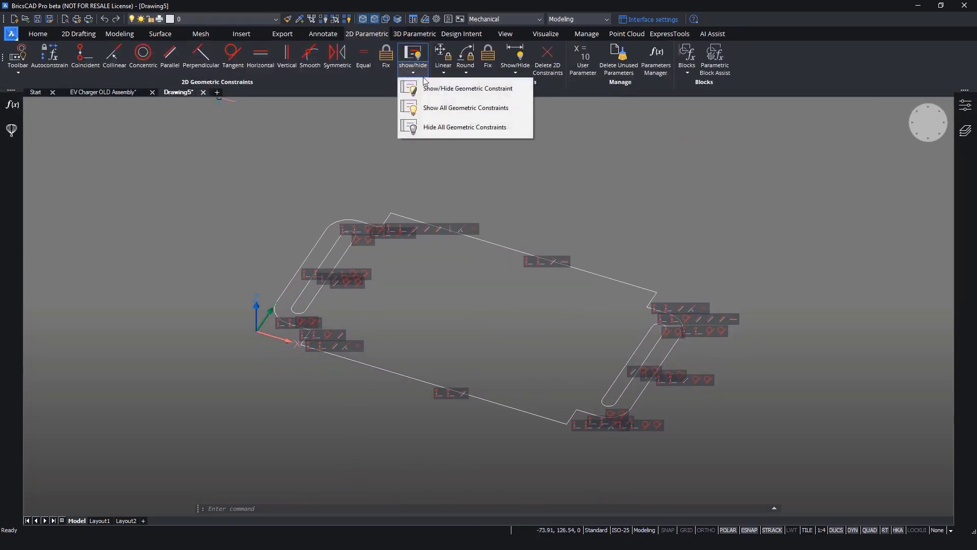
pyautogui.click(448, 127)
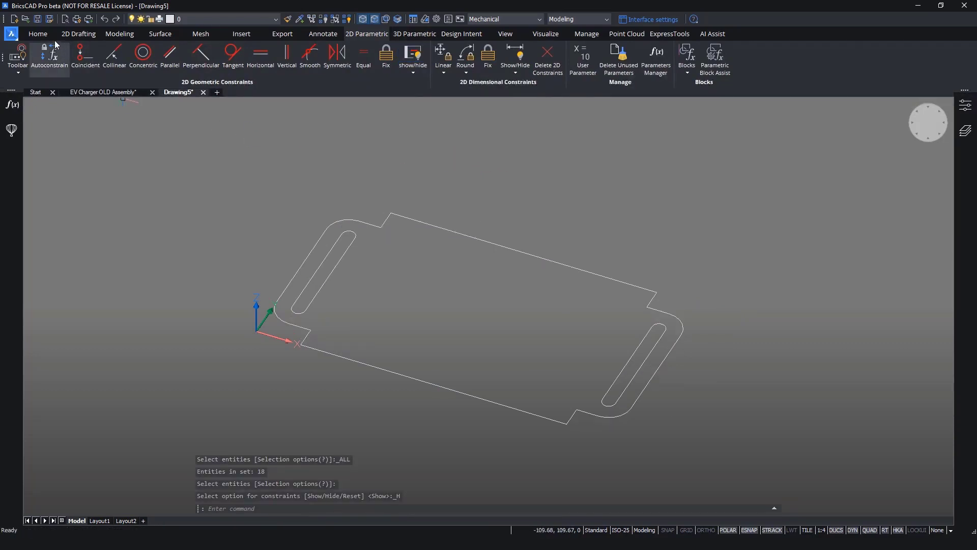
# Enable the experimental sketch based feature option in the Direct Modeling settings
pyautogui.click(37, 33)
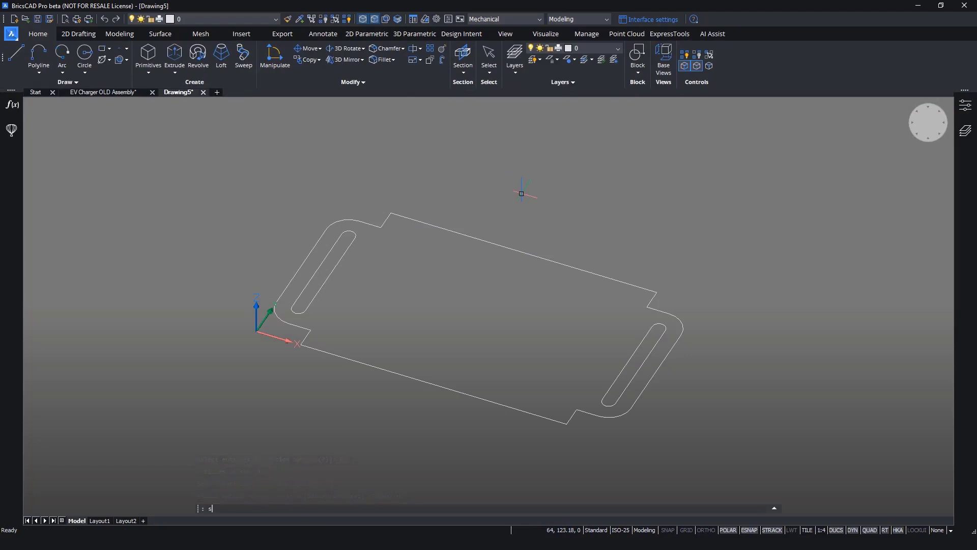
pyautogui.write('SETTINGS')
pyautogui.press('Return')
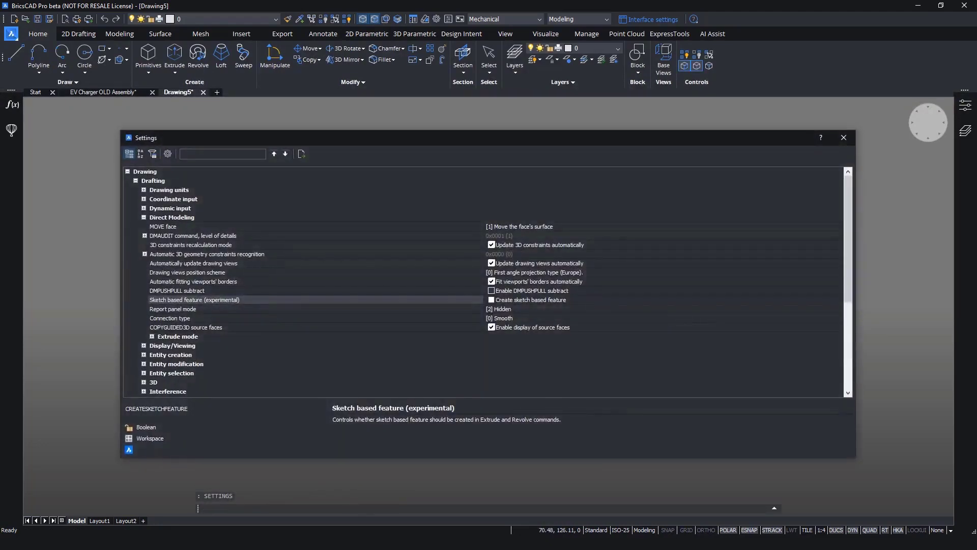
pyautogui.click(168, 302)
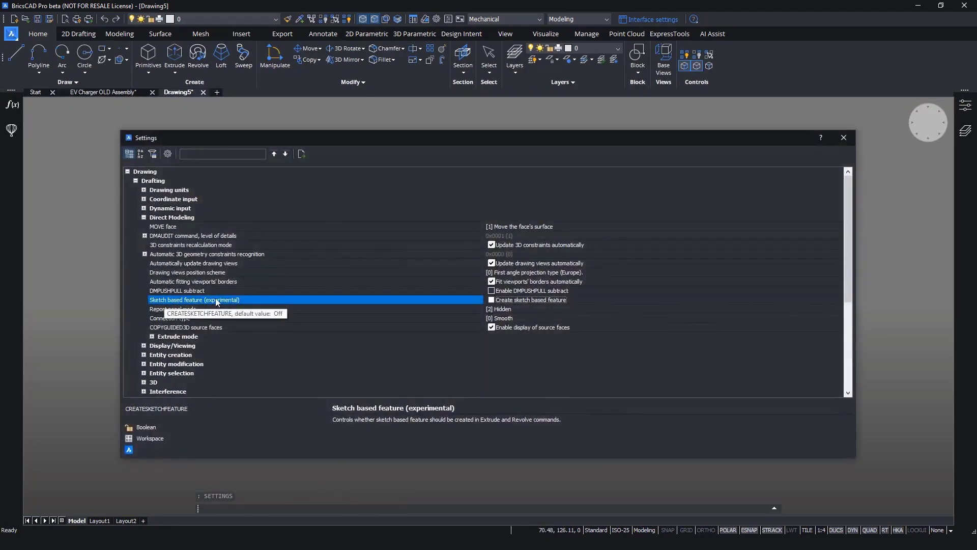
pyautogui.click(492, 301)
pyautogui.click(844, 137)
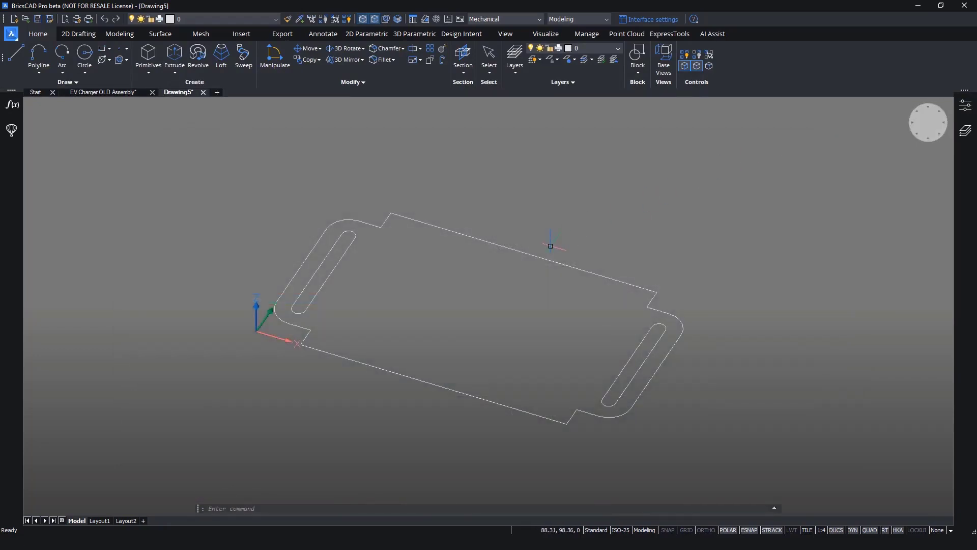
# Turn on boundary detection and extrude the plate's slotted boundary upwards into a thin solid
pyautogui.click(386, 19)
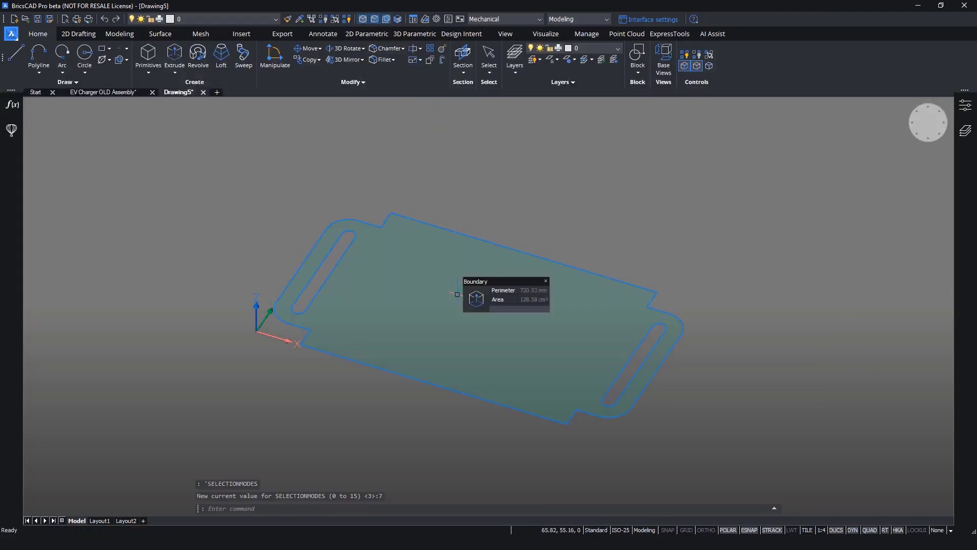
pyautogui.click(476, 299)
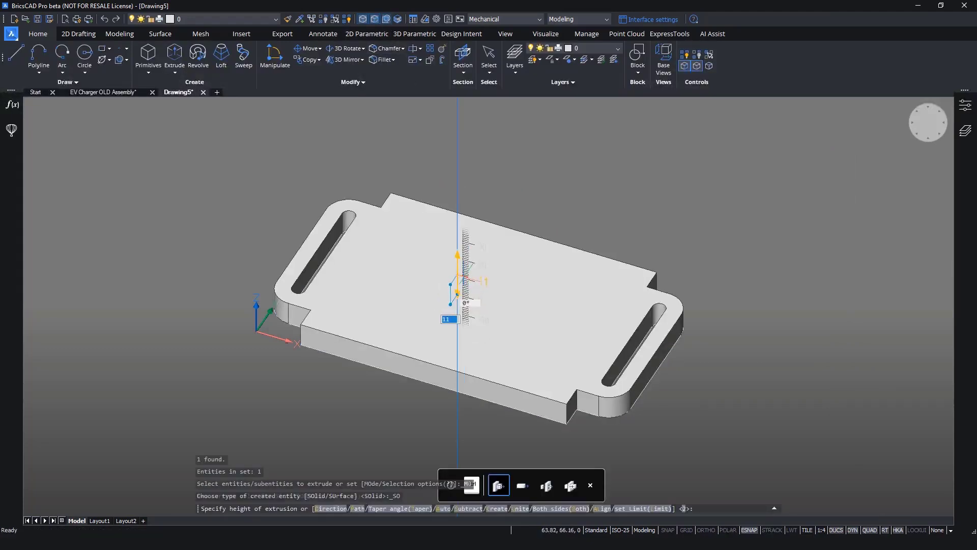
pyautogui.press('Escape')
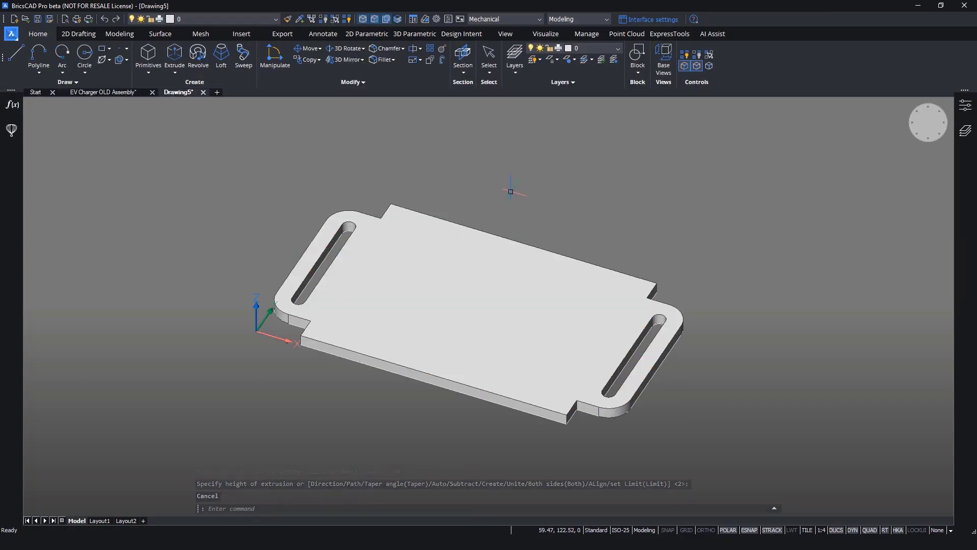
pyautogui.keyDown('shift'); pyautogui.moveTo(511, 191); pyautogui.dragTo(510, 183, button='middle'); pyautogui.keyUp('shift')
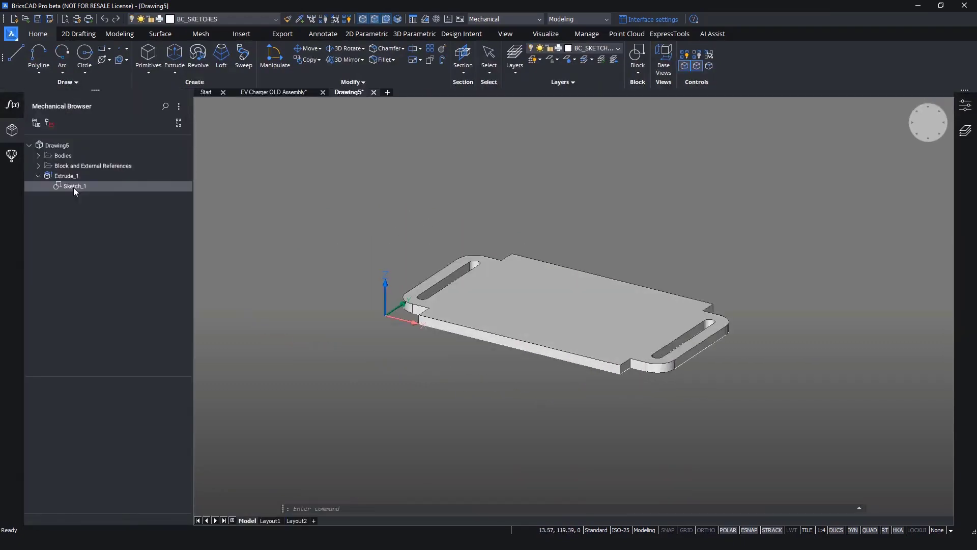
# Open Sketch_1 of the plate's Extrude_1 feature for editing
pyautogui.rightClick(74, 190)
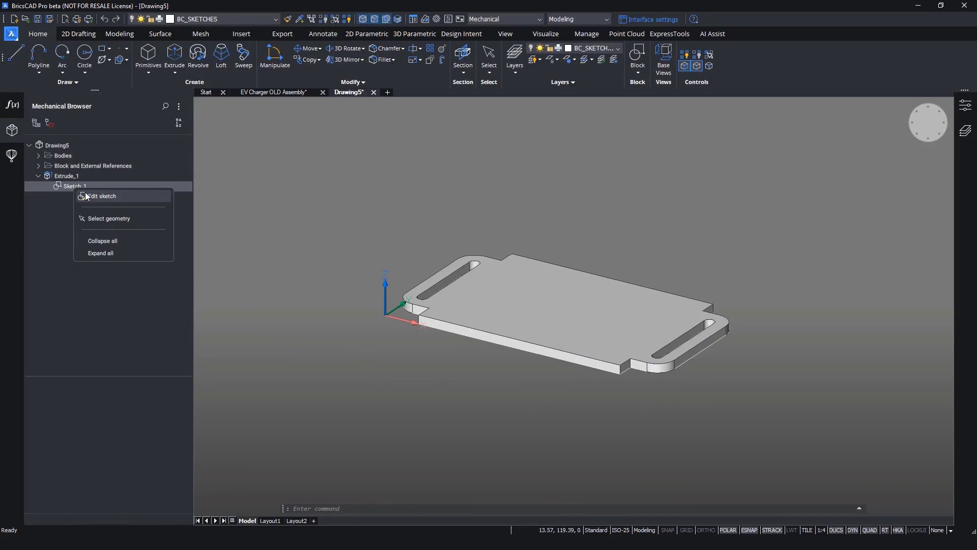
pyautogui.click(97, 196)
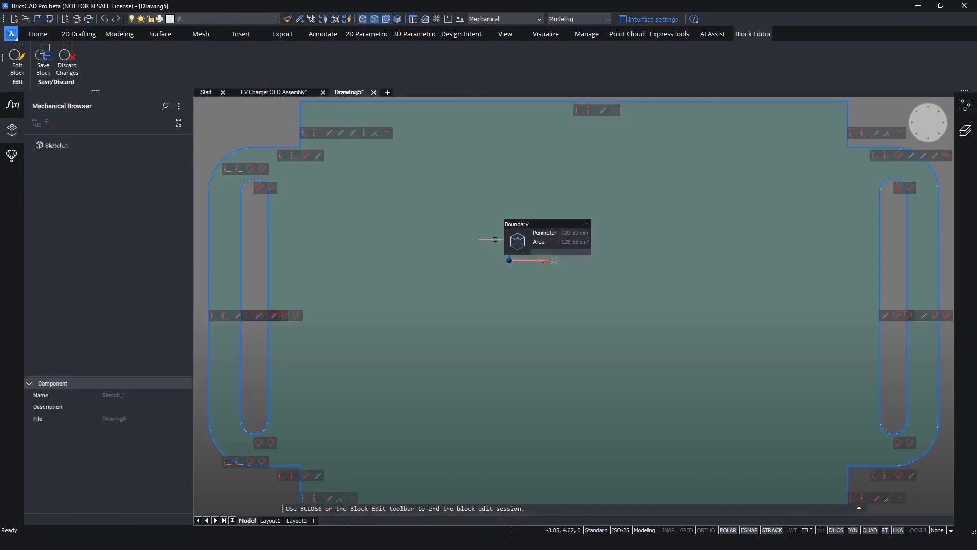
pyautogui.scroll(-3, 486, 261)
# Add a linear dimensional constraint above the plate between its two upper outer corners, accepting the default value
pyautogui.click(367, 33)
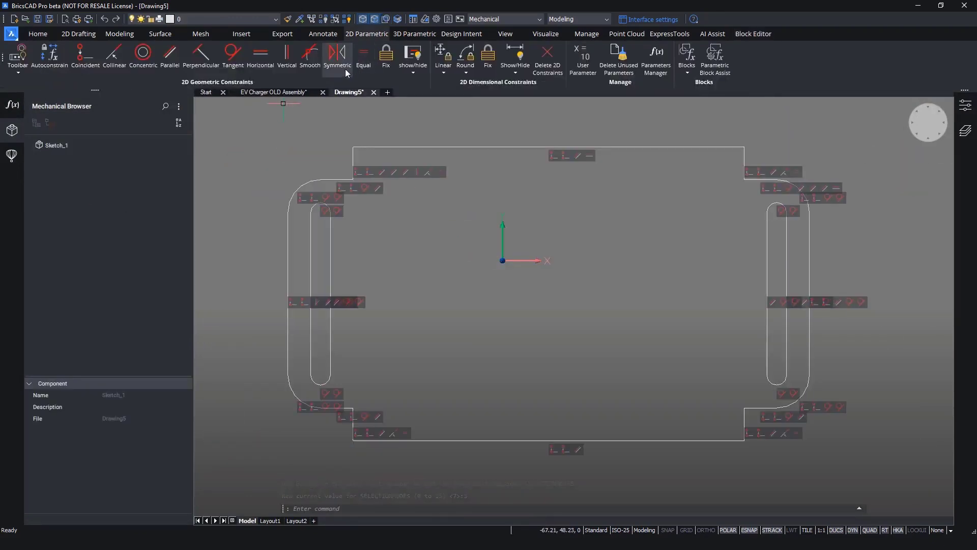
pyautogui.scroll(-2, 362, 245)
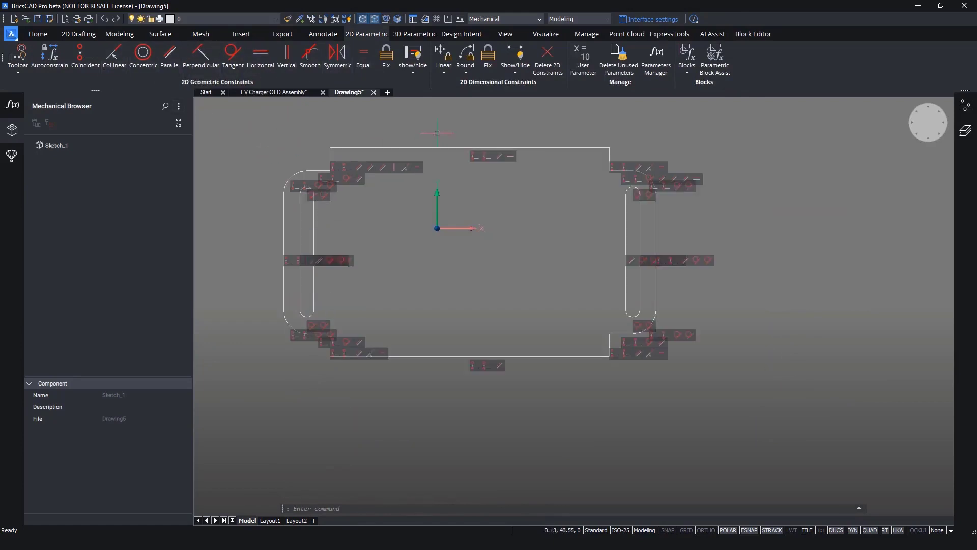
pyautogui.click(444, 72)
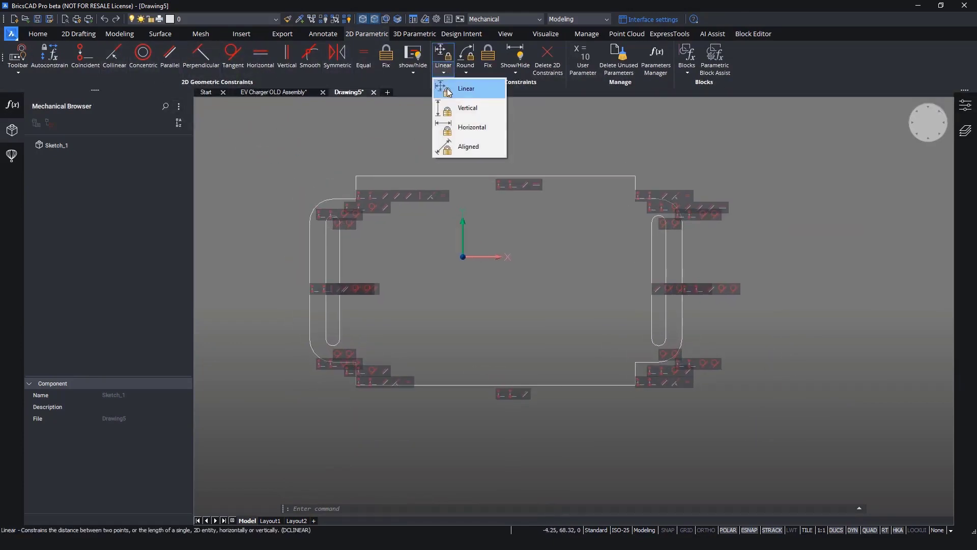
pyautogui.click(448, 93)
pyautogui.click(358, 175)
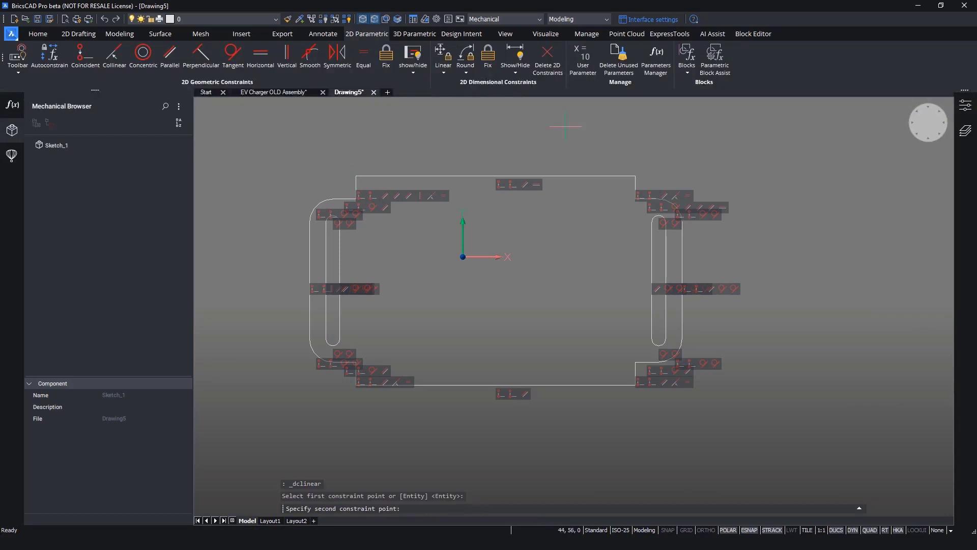
pyautogui.click(636, 176)
pyautogui.click(441, 139)
pyautogui.press('Return')
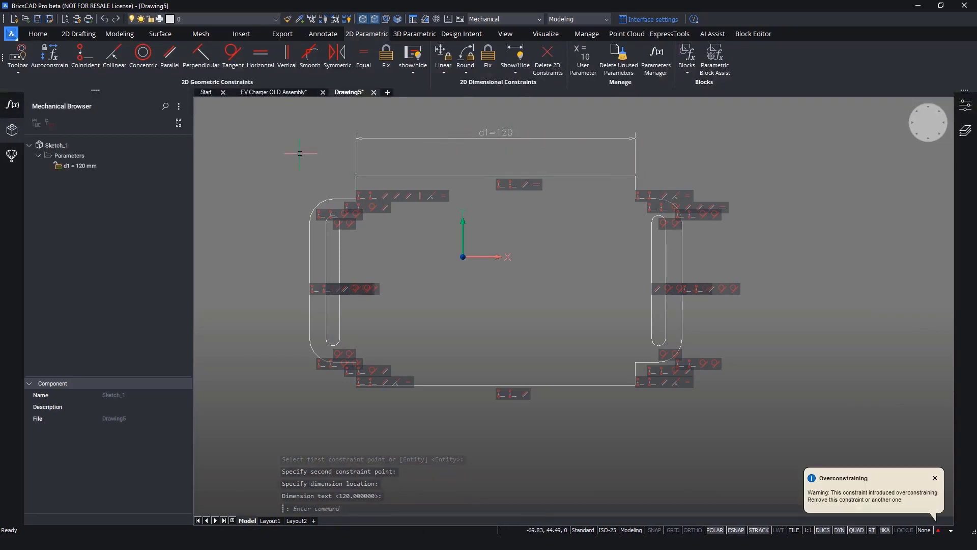
pyautogui.click(89, 166)
pyautogui.rightClick(90, 166)
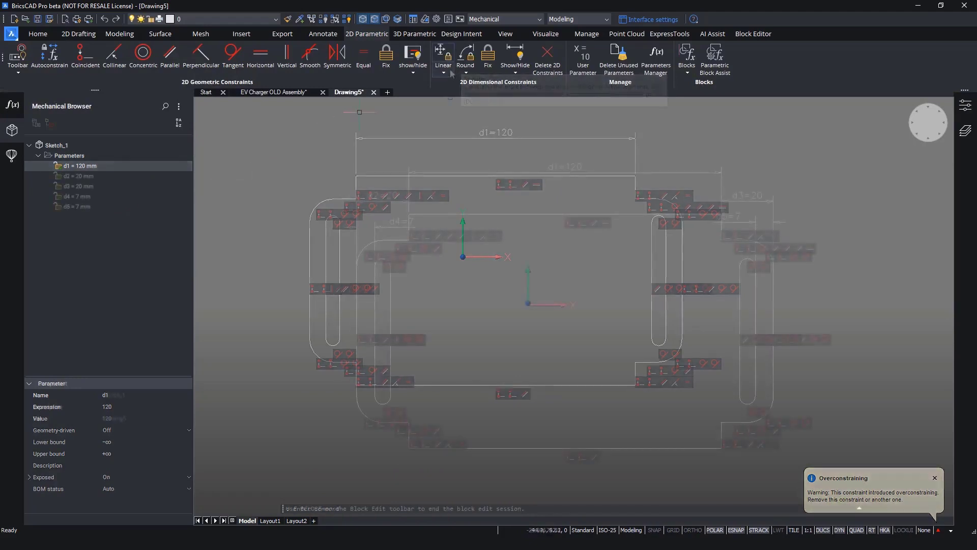
# Add a vertical linear dimensional constraint beside the plate between its upper and lower left outer corners, accepting the default value
pyautogui.click(444, 73)
pyautogui.click(461, 88)
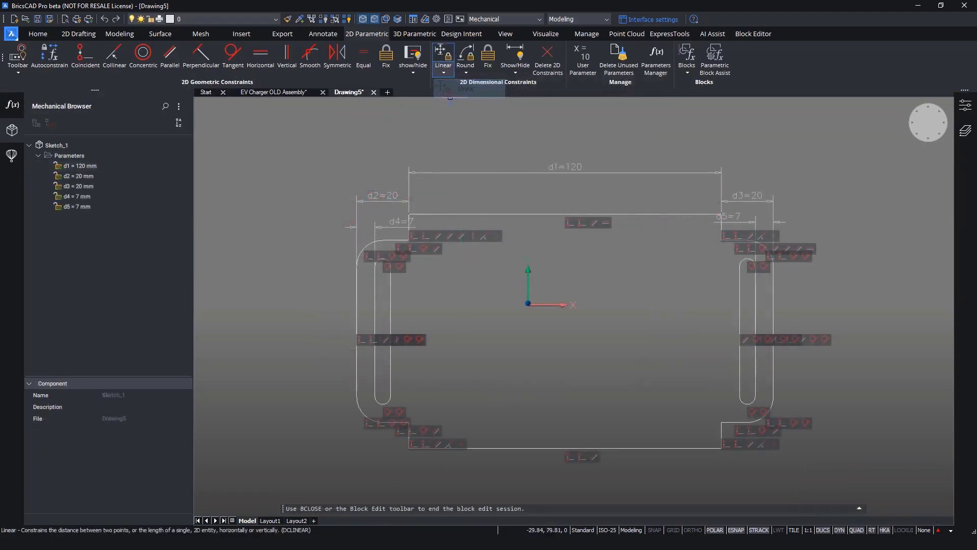
pyautogui.click(408, 214)
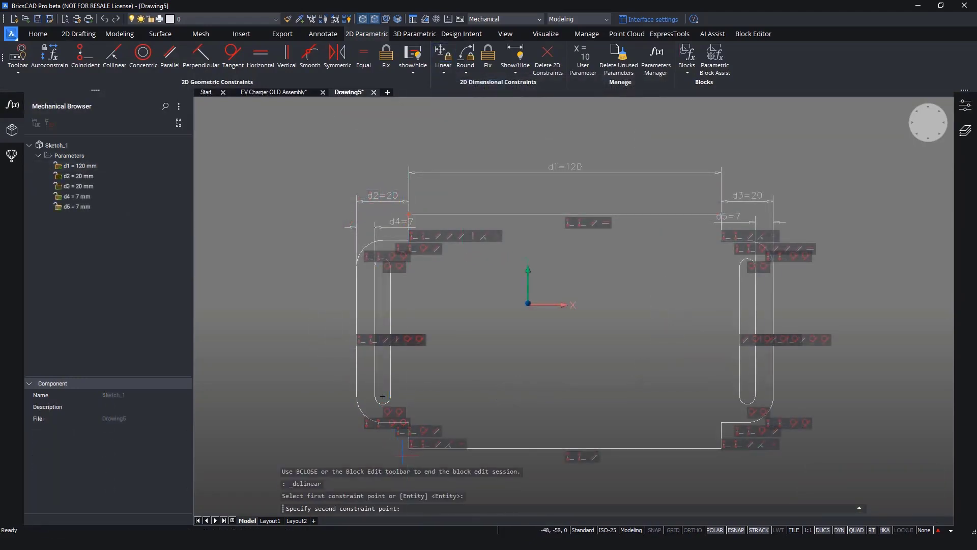
pyautogui.click(408, 448)
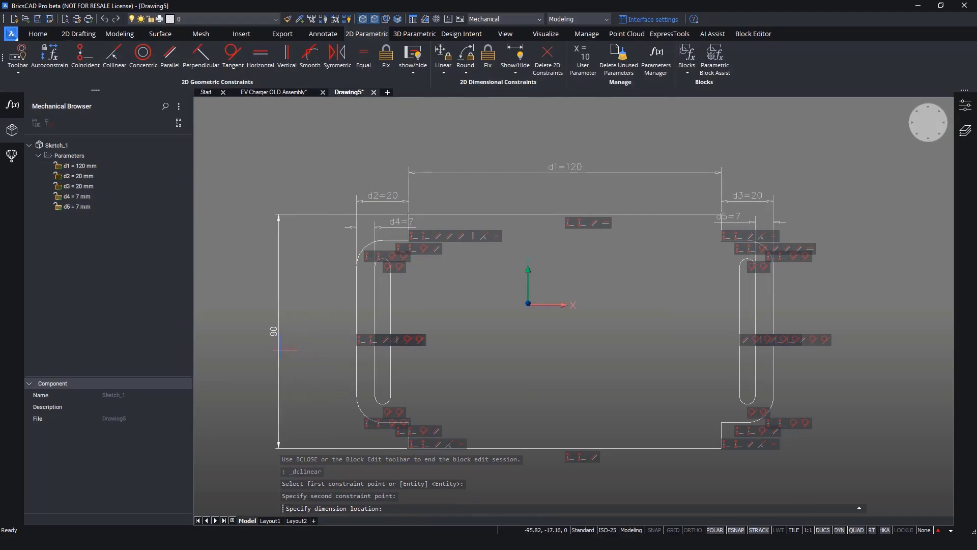
pyautogui.click(279, 349)
pyautogui.press('Return')
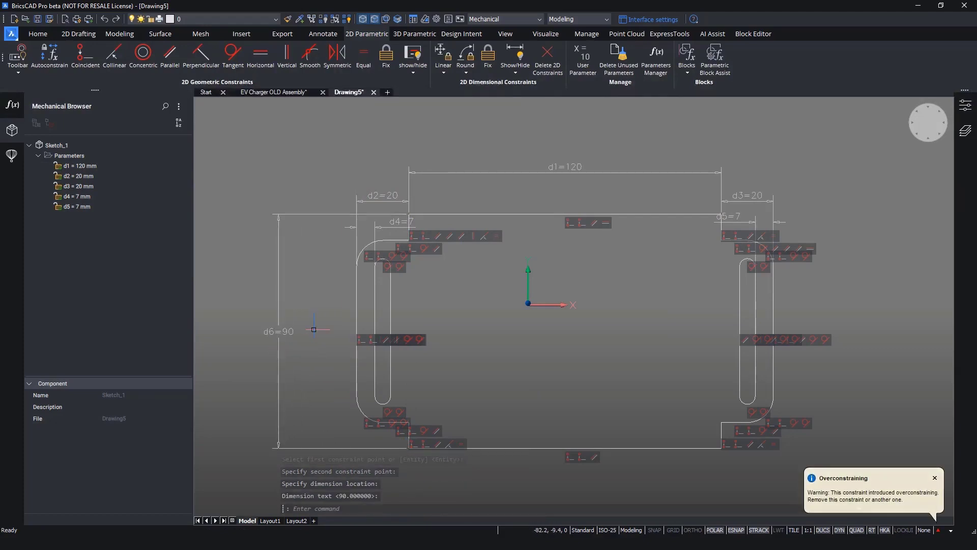
# Make the plate's opposite vertical edges equal with Equal constraints, animating parameter d6 before and after the change
pyautogui.rightClick(78, 217)
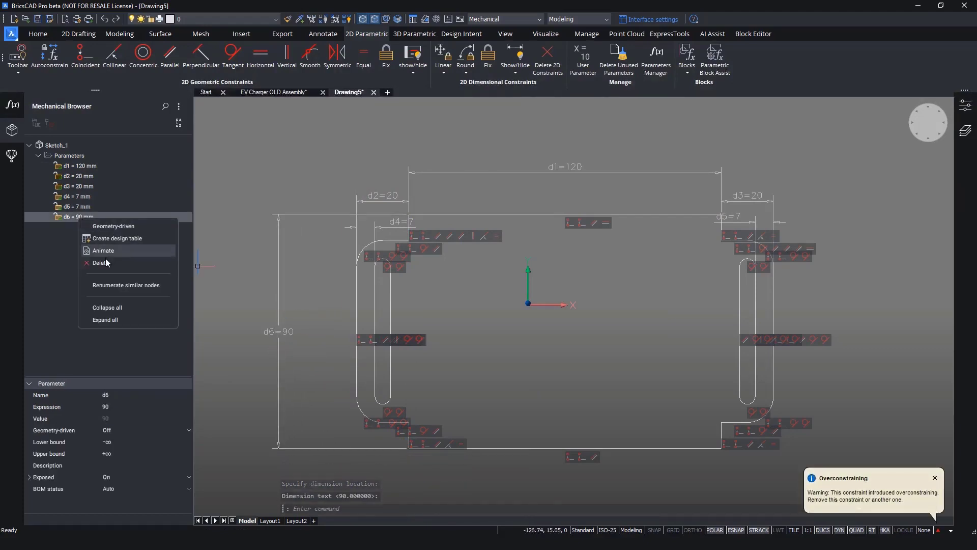
pyautogui.click(106, 250)
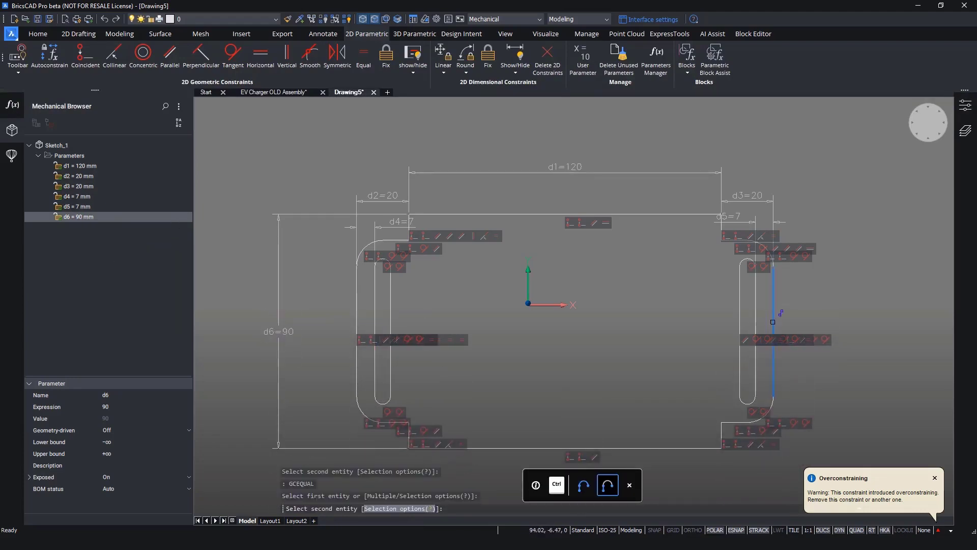
pyautogui.click(774, 321)
pyautogui.rightClick(83, 218)
pyautogui.click(99, 253)
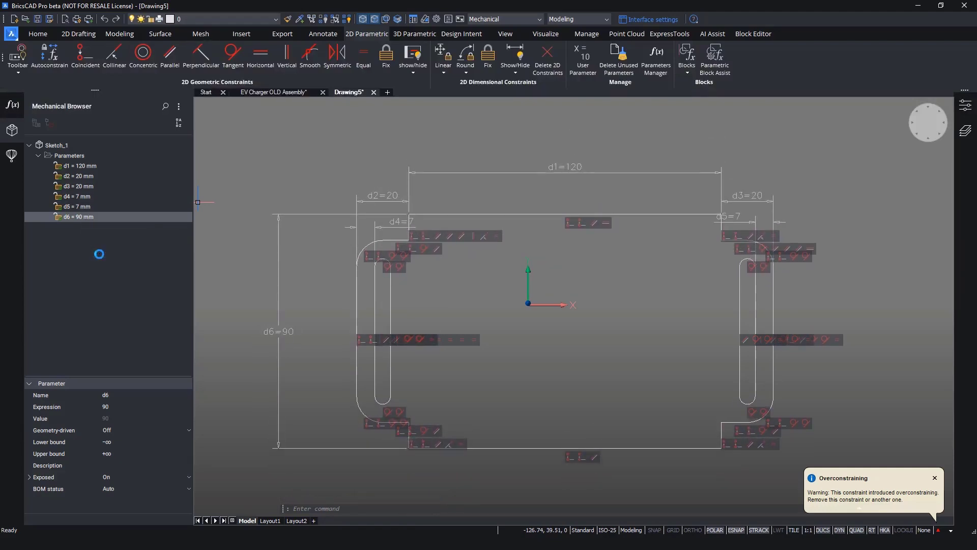
# Close the sketch edit with its changes saved, and link Sketch_1's d6 dimension to a drawing parameter
pyautogui.click(755, 34)
pyautogui.click(54, 71)
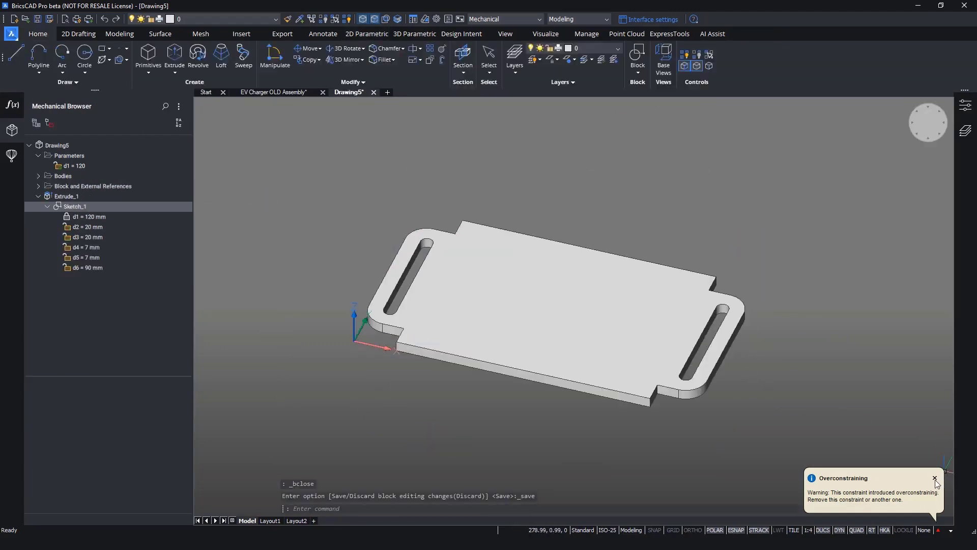
pyautogui.click(936, 479)
pyautogui.rightClick(87, 268)
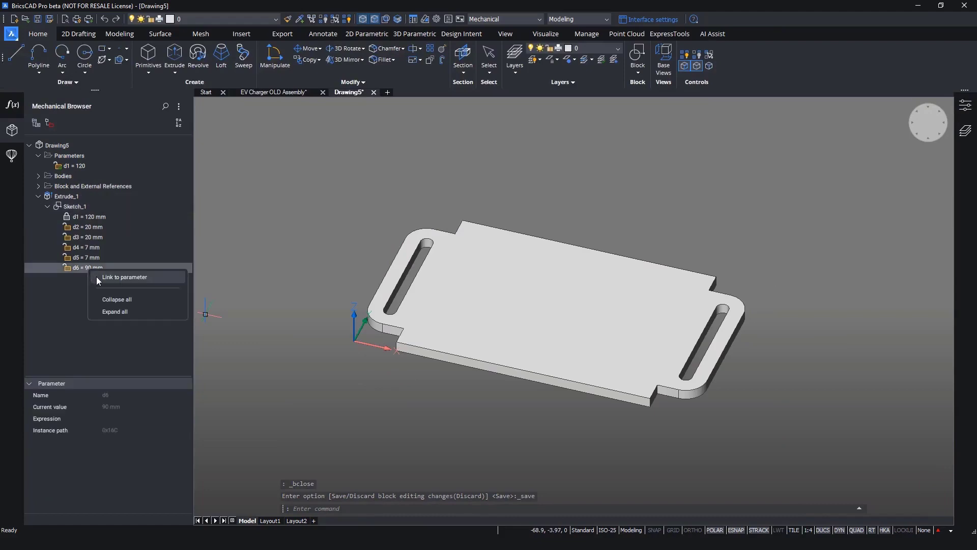
pyautogui.click(97, 276)
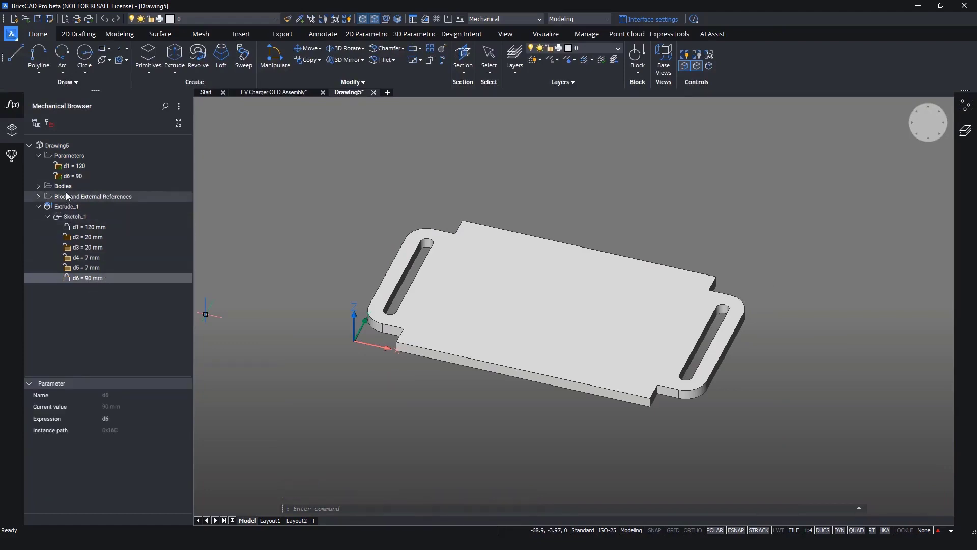
# Animate the drawing's d6 parameter to preview the plate resizing, and hide the feature browser
pyautogui.rightClick(70, 176)
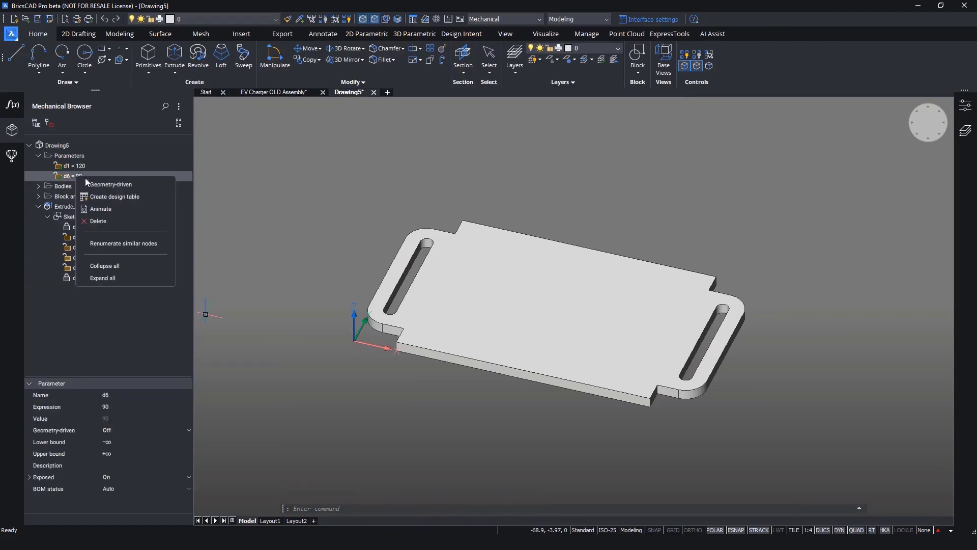
pyautogui.click(98, 210)
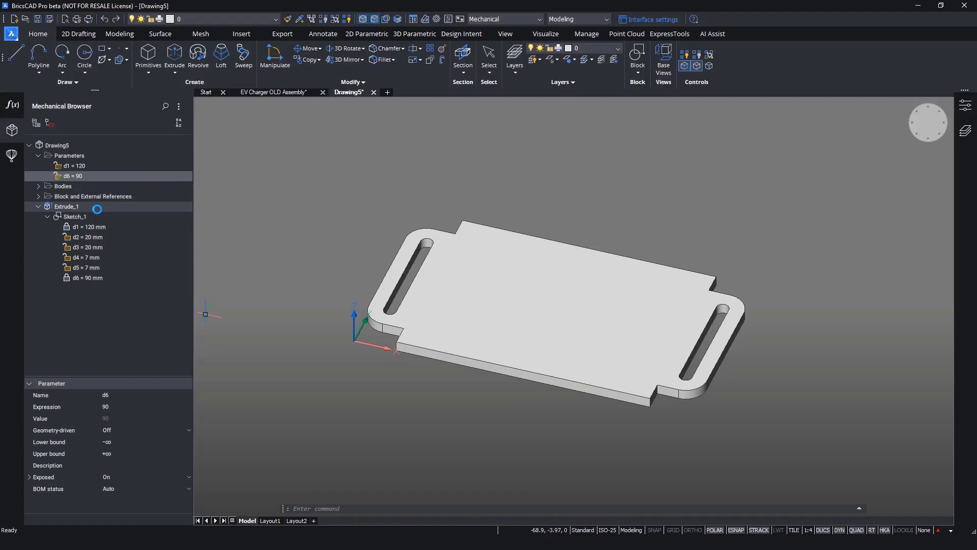
pyautogui.click(19, 134)
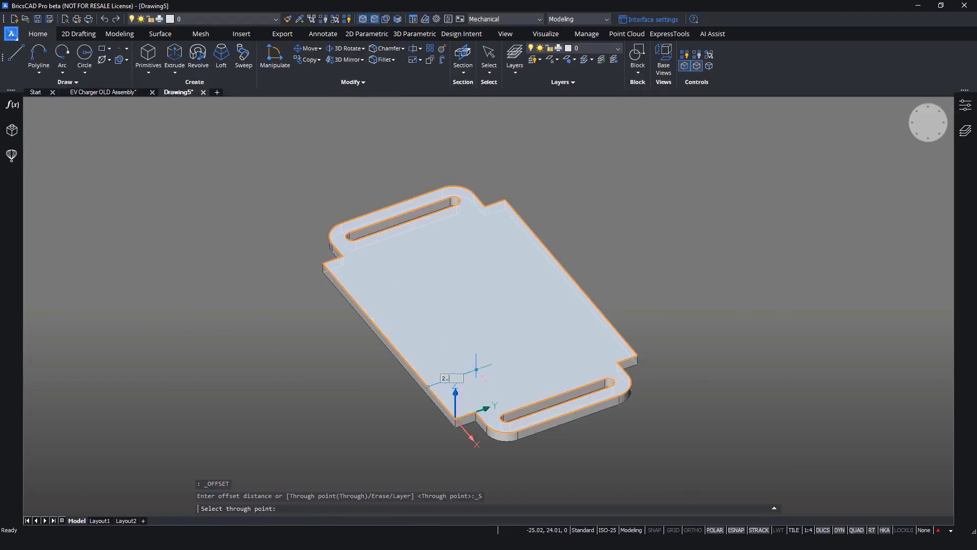
# Offset the two long edges of the plate's top face inward by 2.5 mm
pyautogui.press('Return')
pyautogui.write('2')
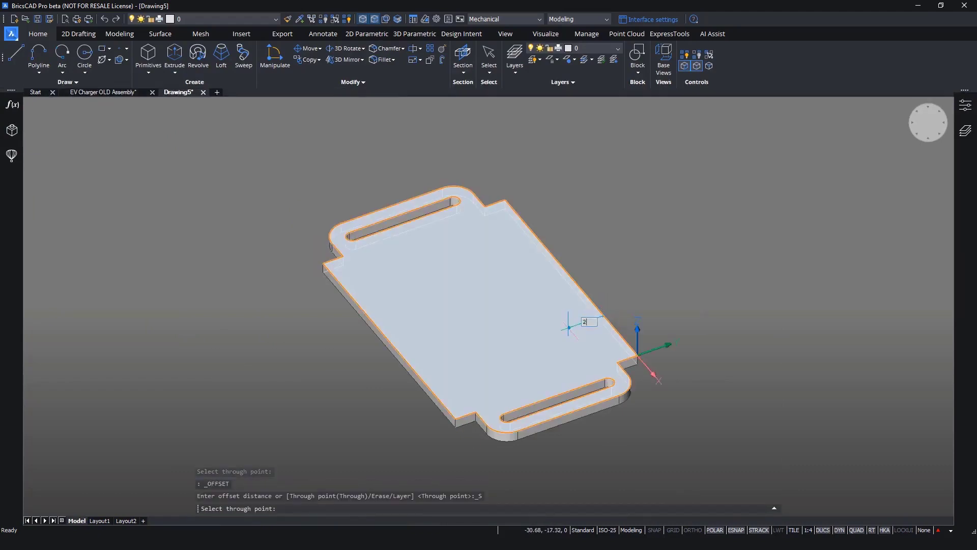
pyautogui.press('Escape')
# Draw lines across both ends of the plate's top face to close the offset lines into a rectangle
pyautogui.write('l')
pyautogui.press('Return')
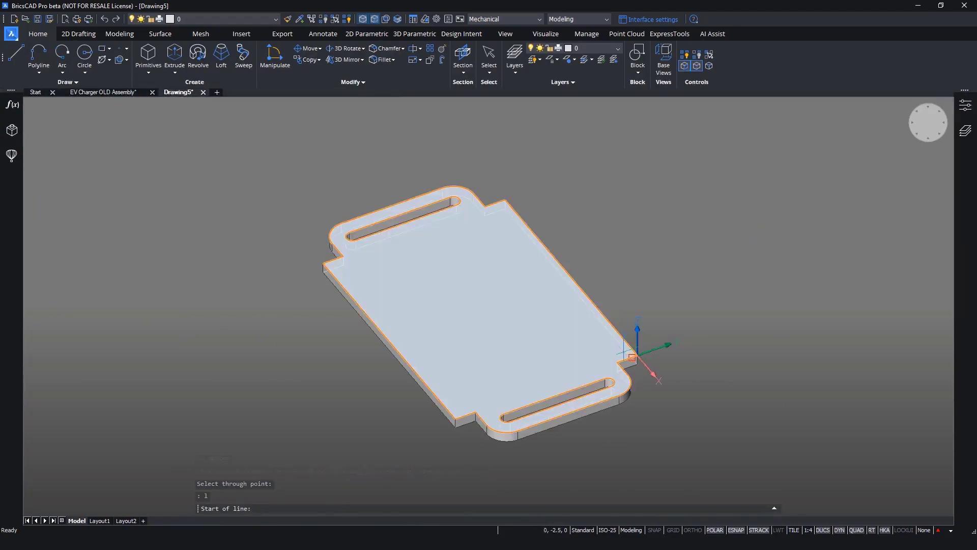
pyautogui.click(626, 347)
pyautogui.press('Escape')
pyautogui.press('Return')
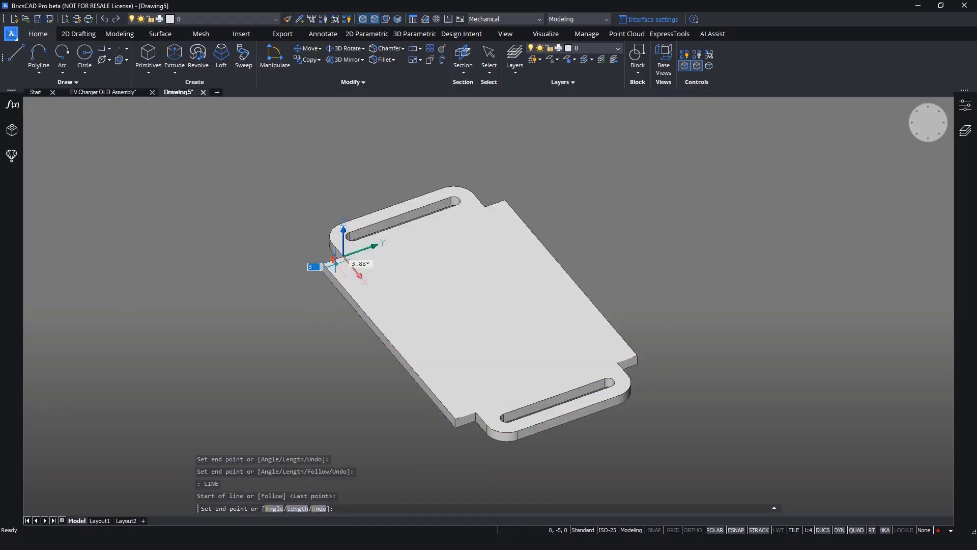
pyautogui.click(329, 244)
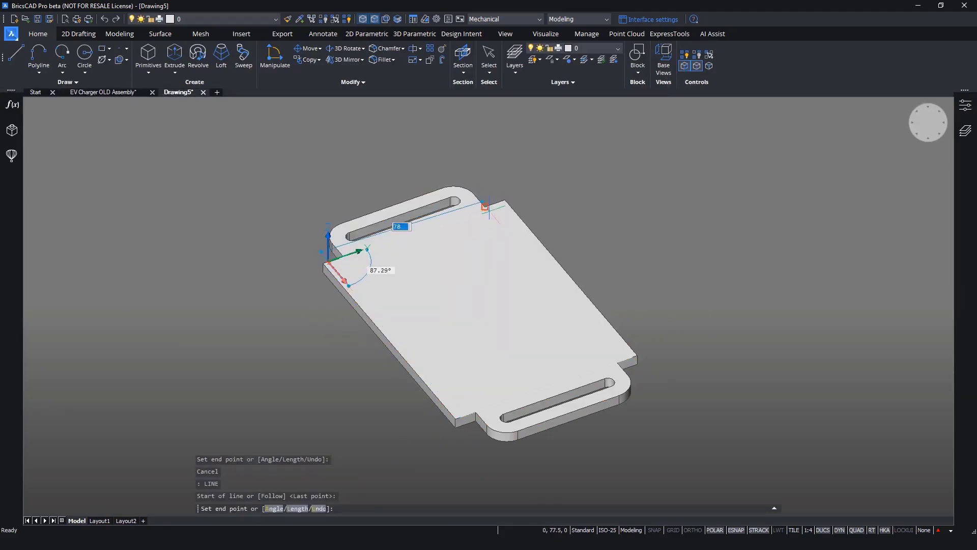
pyautogui.press('Escape')
# Turn on boundary detection and extrude the rectangle on the plate upwards by 82.99 mm into a box
pyautogui.click(386, 18)
pyautogui.moveTo(463, 284)
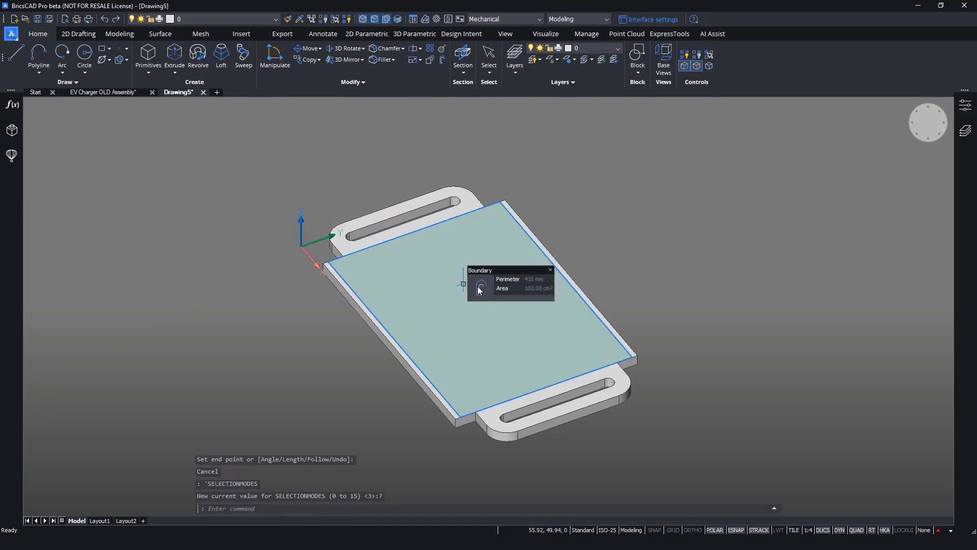
pyautogui.click(504, 294)
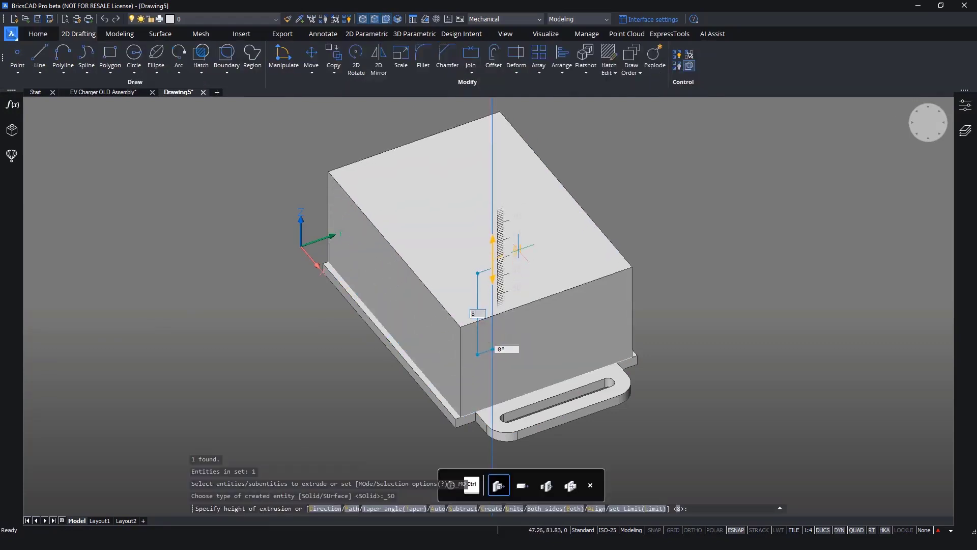
pyautogui.press('Return')
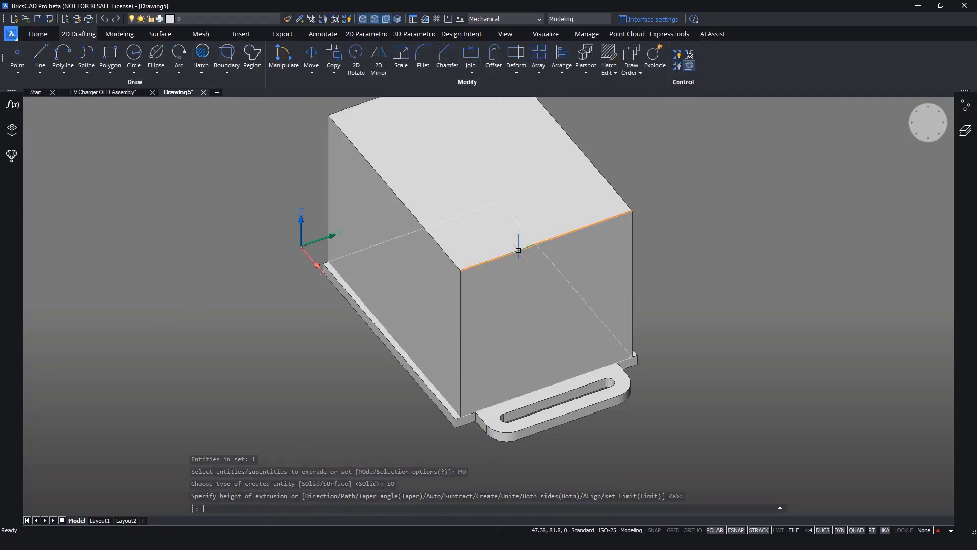
# Paste the copied profile curves onto the box's long side face, inserting them at its lower front corner
pyautogui.keyDown('shift'); pyautogui.moveTo(719, 256); pyautogui.dragTo(697, 309, button='middle'); pyautogui.keyUp('shift')
pyautogui.scroll(2, 716, 307)
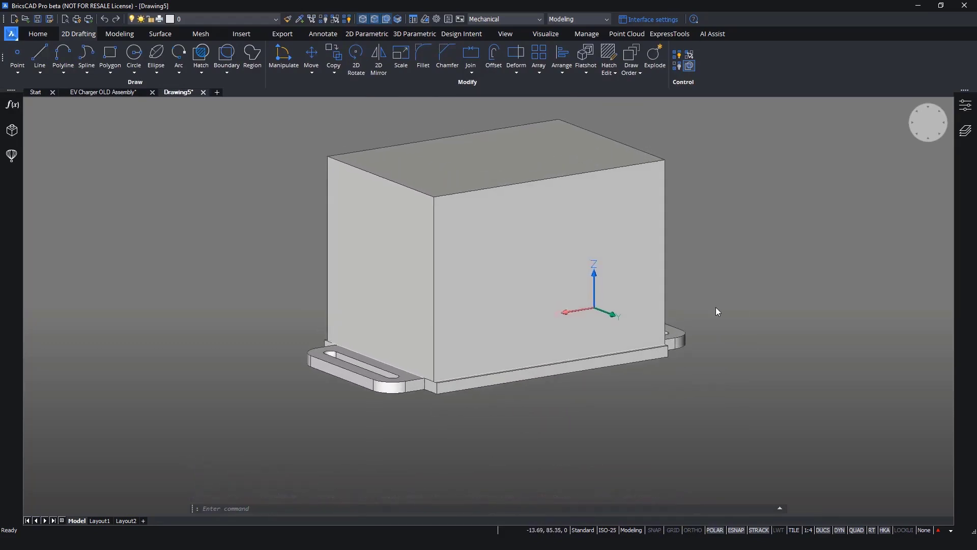
pyautogui.moveTo(496, 335)
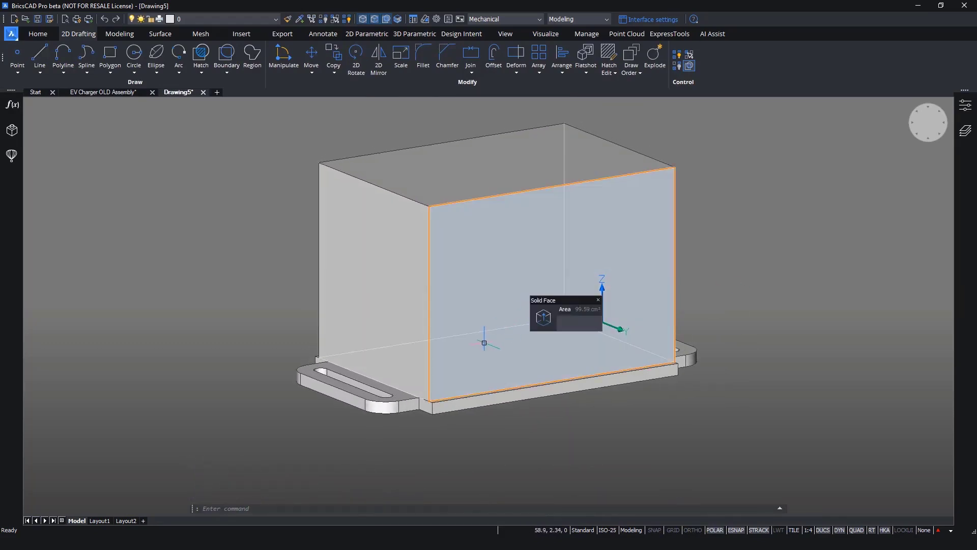
pyautogui.hotkey('ctrl', 'v')
pyautogui.click(429, 399)
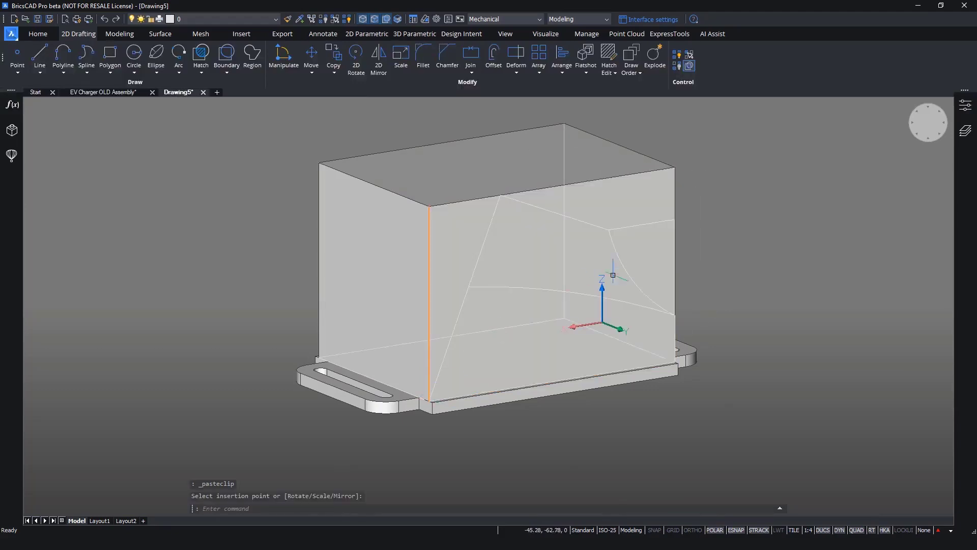
# Draw lines from the profile's peak along the side face's top edge to the rear corner, and down to the profile's upper end
pyautogui.moveTo(661, 250)
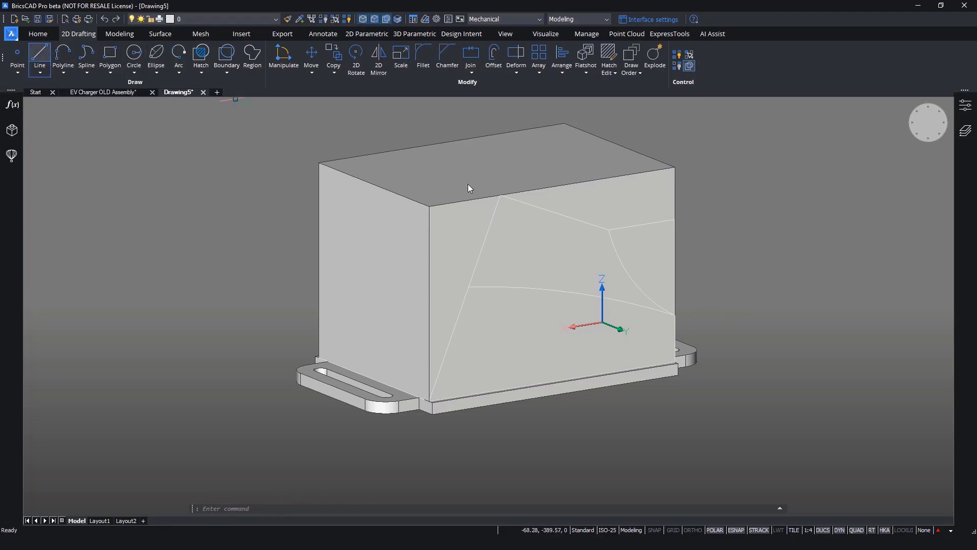
pyautogui.click(516, 196)
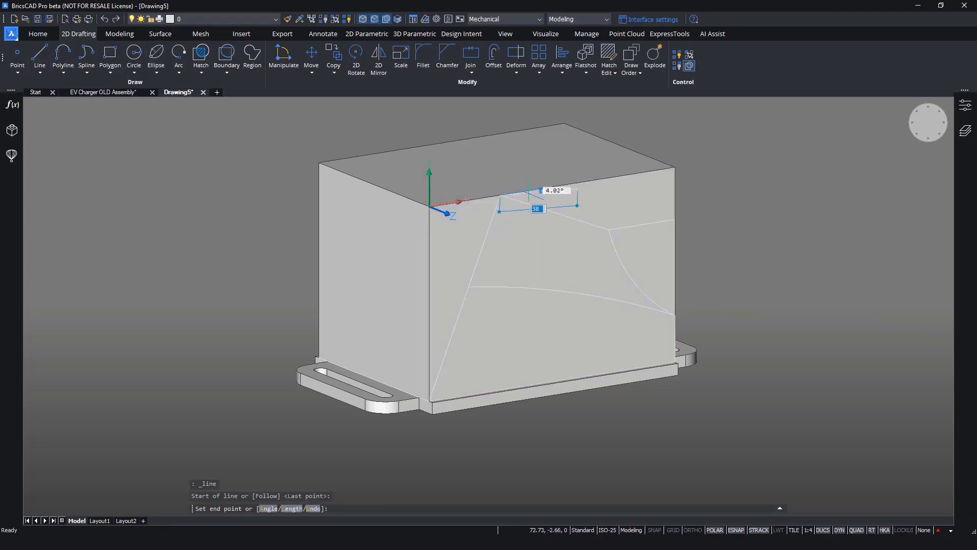
pyautogui.click(674, 218)
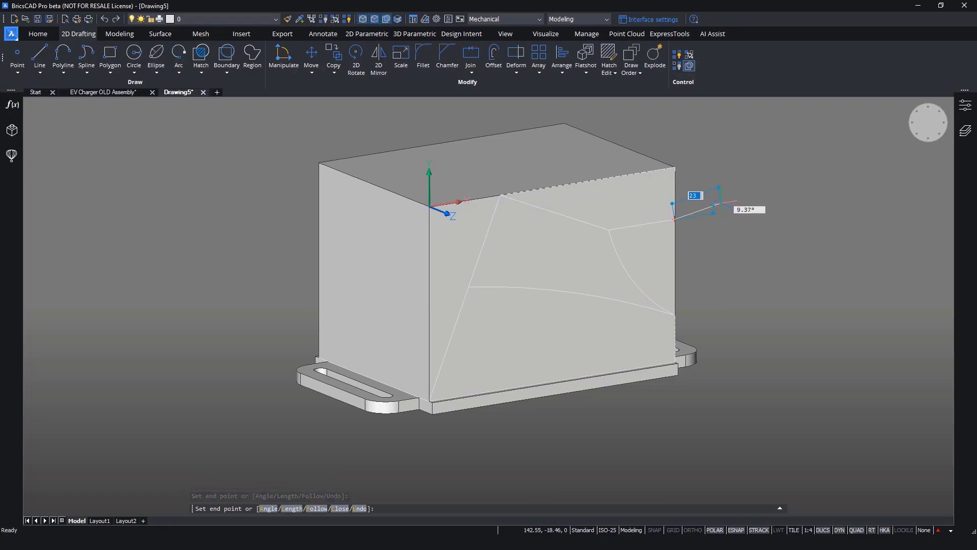
pyautogui.press('Return')
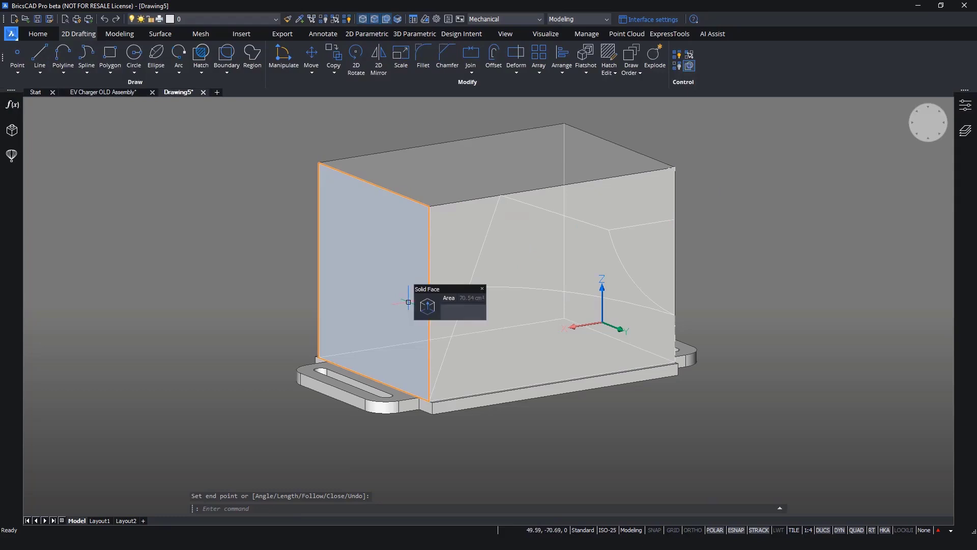
# Rotate the box's front end face about its bottom edge until it meets the profile's peak on the top edge
pyautogui.click(450, 296)
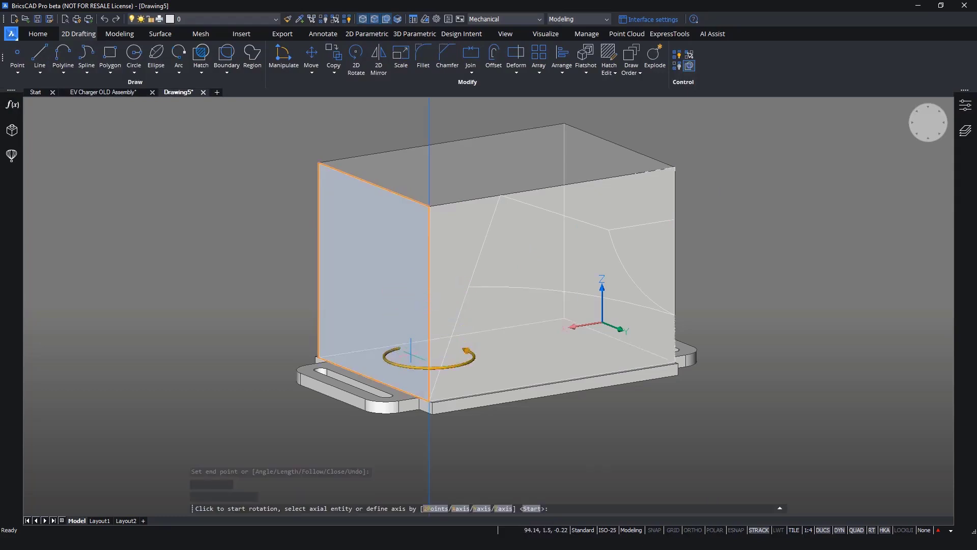
pyautogui.click(411, 394)
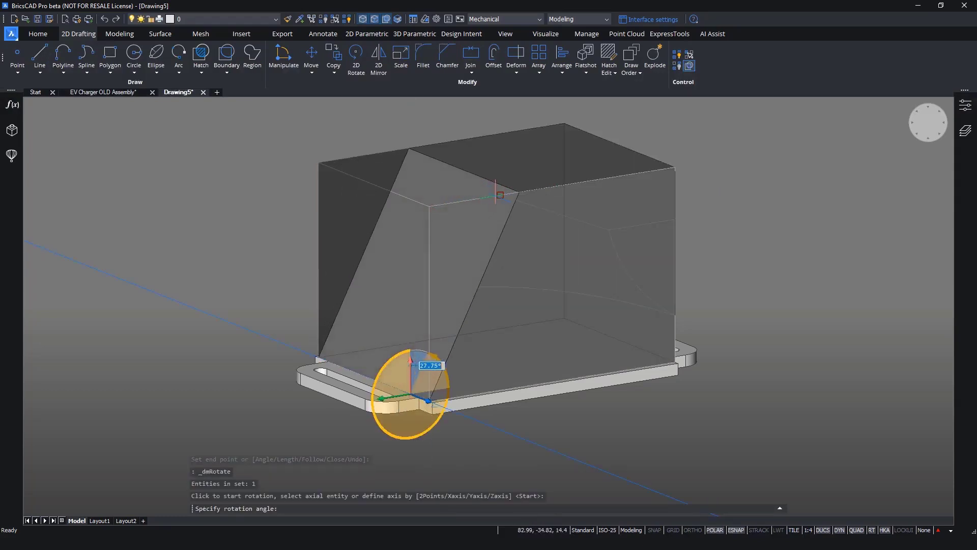
pyautogui.click(499, 195)
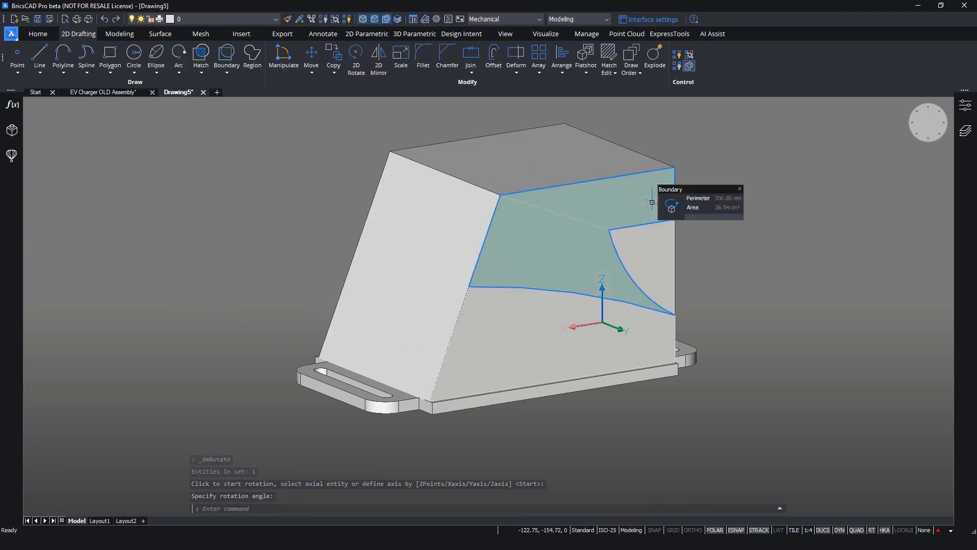
# Draw a line on the side face between the profile's peak and the upper end of its concave arc
pyautogui.click(39, 53)
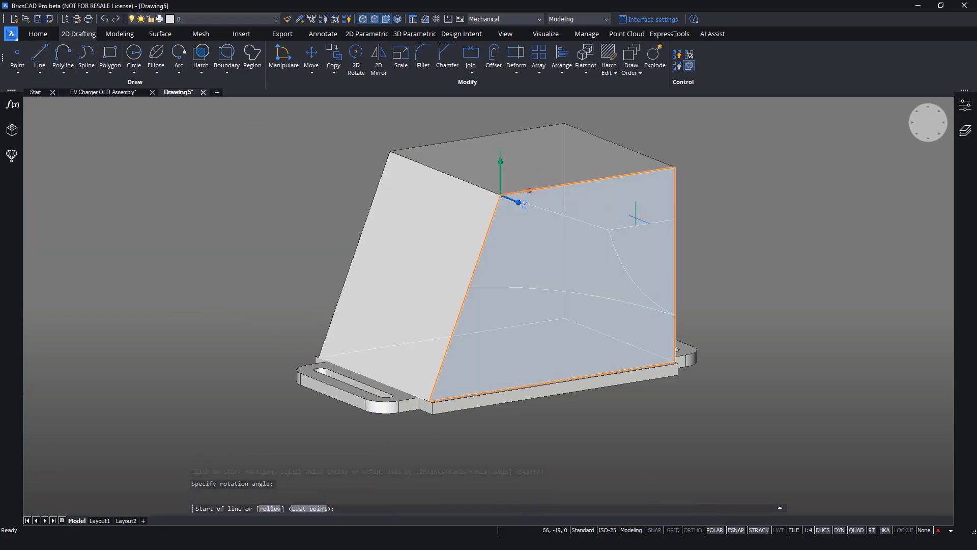
pyautogui.click(501, 195)
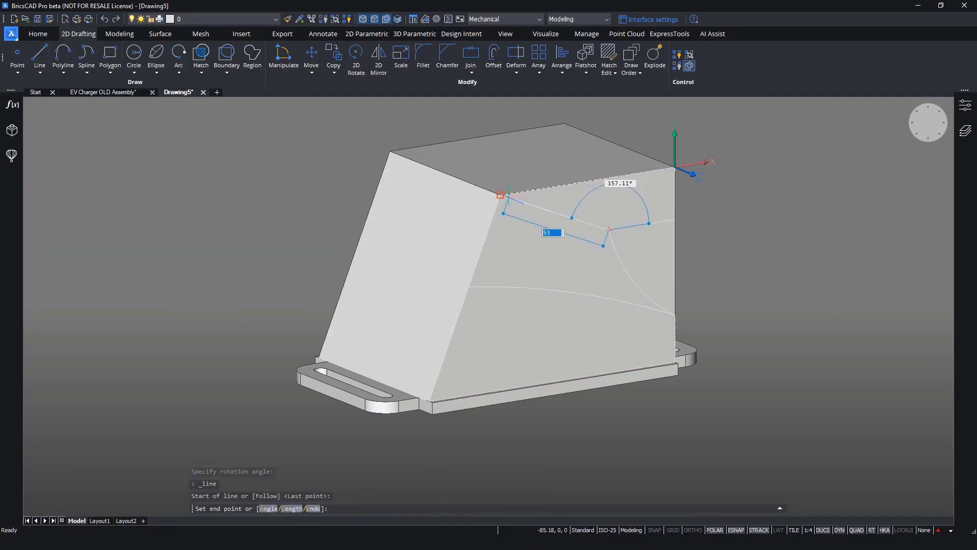
pyautogui.click(609, 230)
pyautogui.press('Escape')
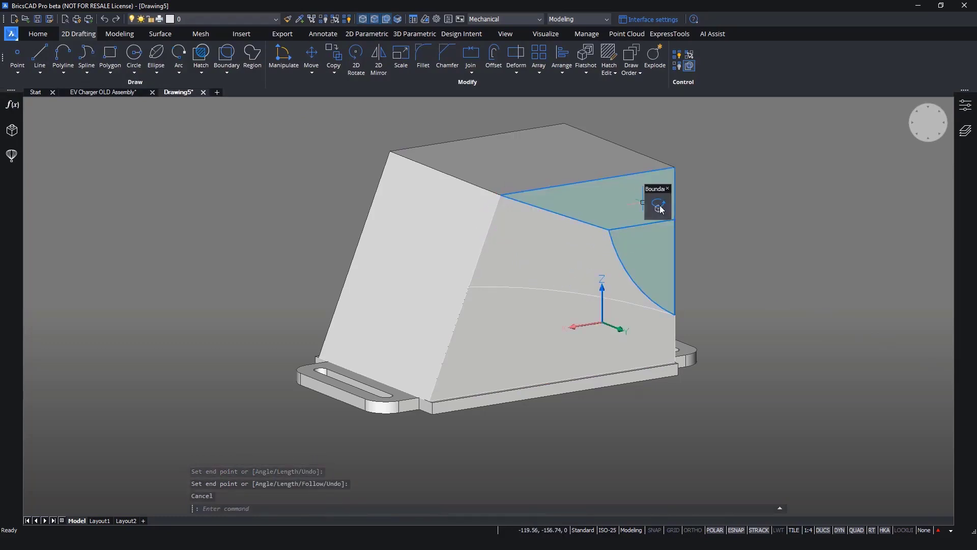
# Extrude the two upper rear boundaries of the side face through the box to cut them away
pyautogui.click(683, 210)
pyautogui.press('ctrl')
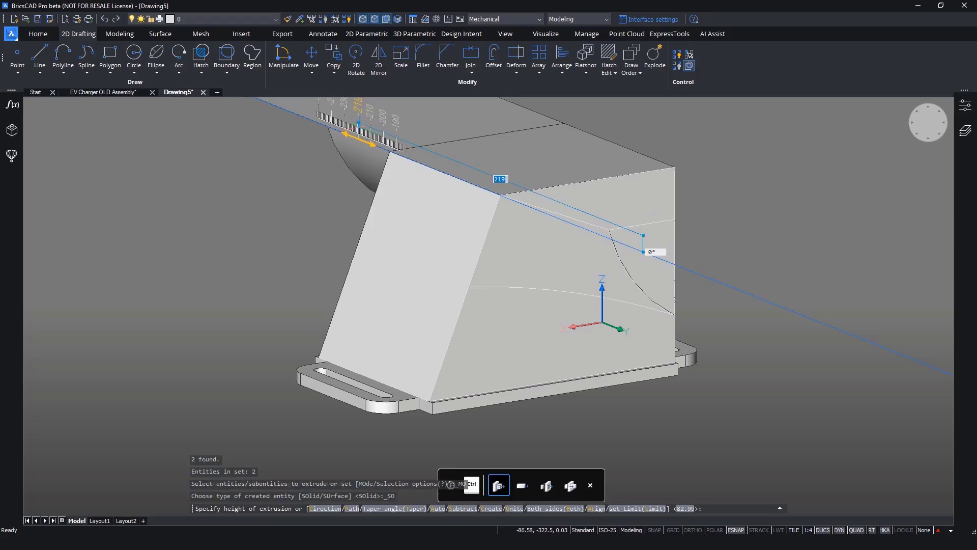
pyautogui.press('ctrl')
pyautogui.click(622, 272)
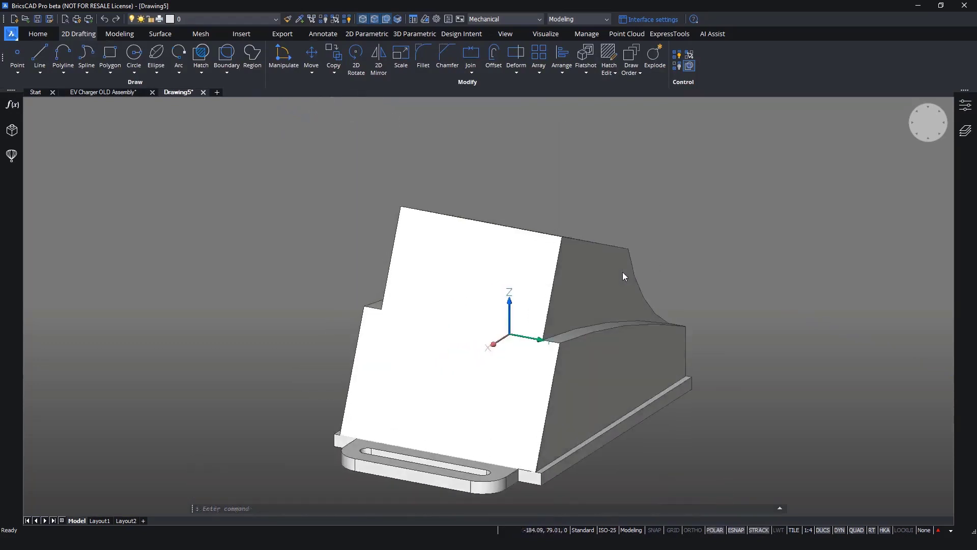
# Fillet the two long upper edges of the housing with a 35 mm radius
pyautogui.click(490, 195)
pyautogui.moveTo(504, 199)
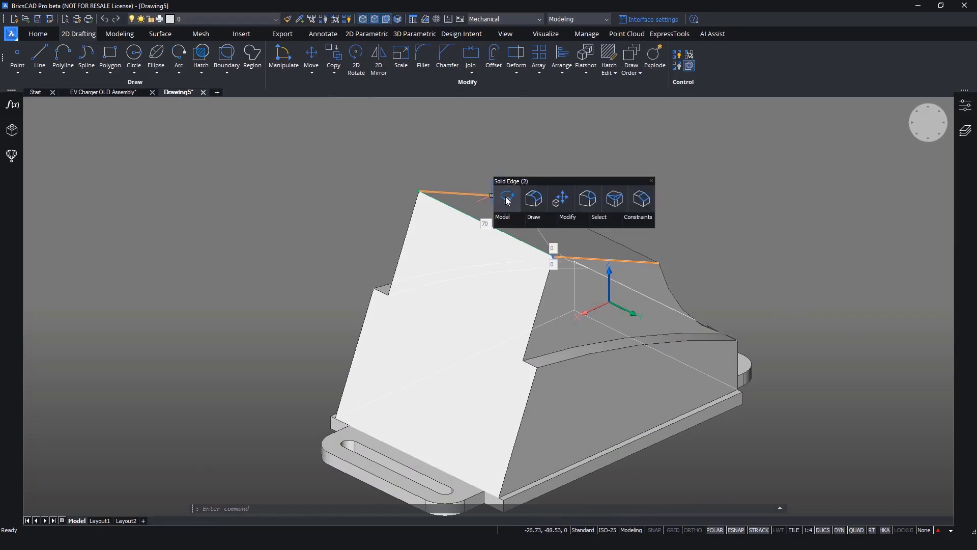
pyautogui.click(507, 200)
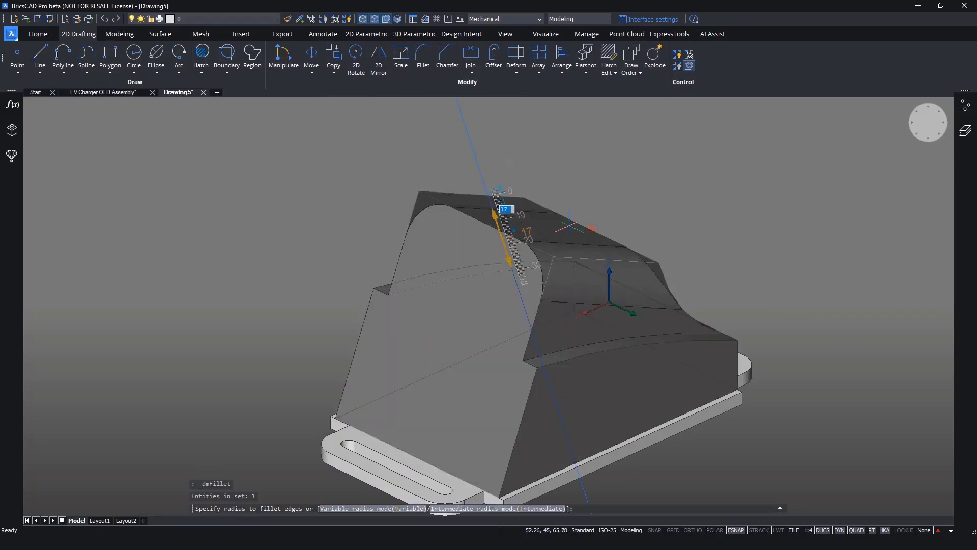
pyautogui.write('35')
pyautogui.press('Return')
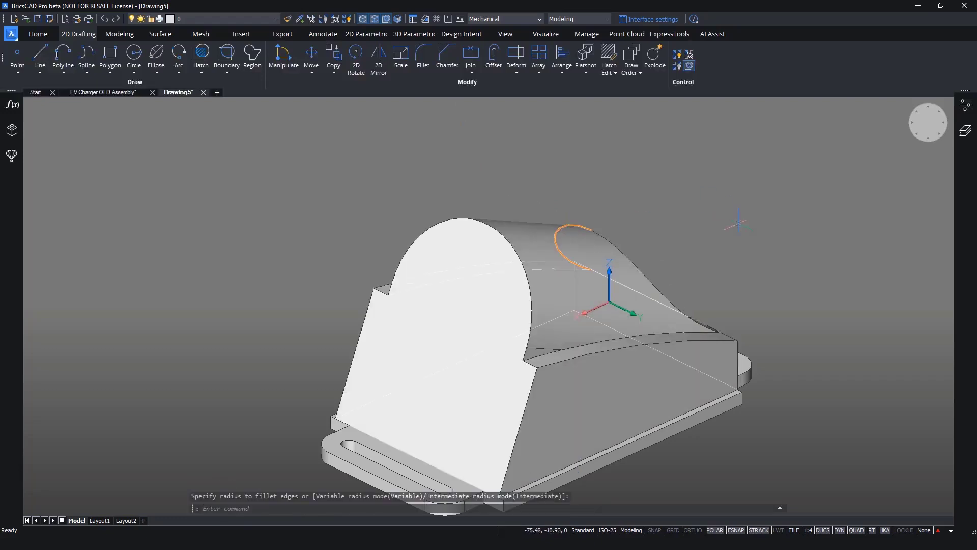
# Draw a circle with a 33 mm radius on the front face, concentric with its rounded top
pyautogui.keyDown('shift'); pyautogui.moveTo(754, 332); pyautogui.dragTo(278, 273, button='middle'); pyautogui.keyUp('shift')
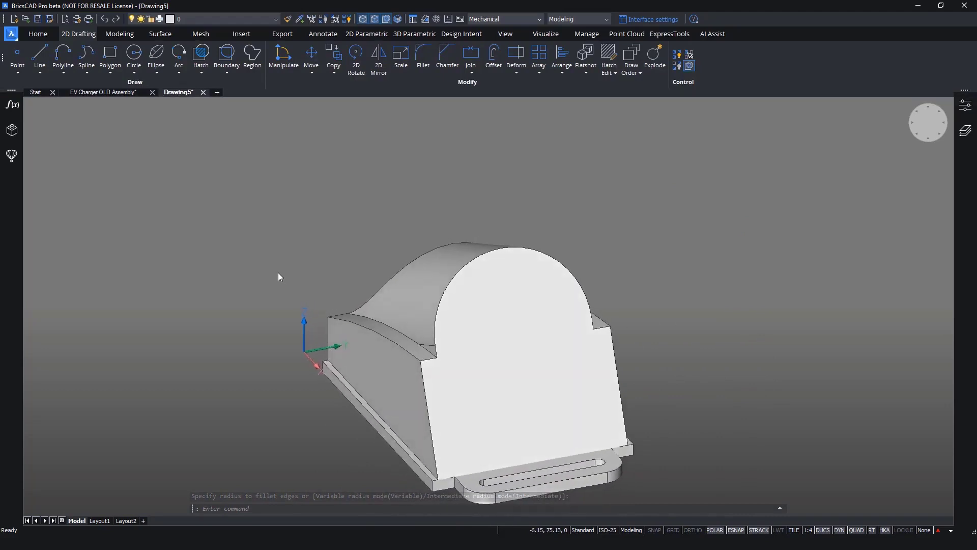
pyautogui.click(134, 52)
pyautogui.keyDown('shift'); pyautogui.rightClick(529, 344); pyautogui.keyUp('shift')
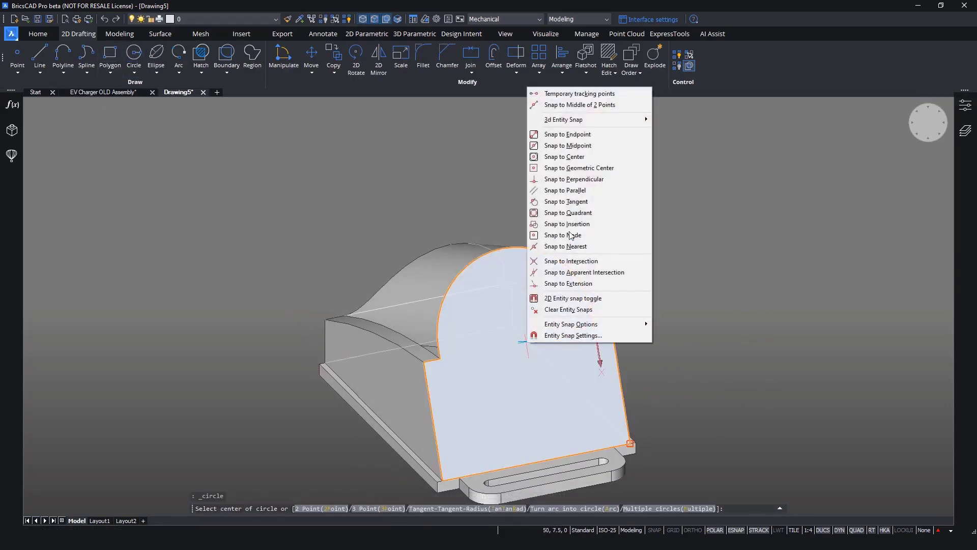
pyautogui.click(565, 156)
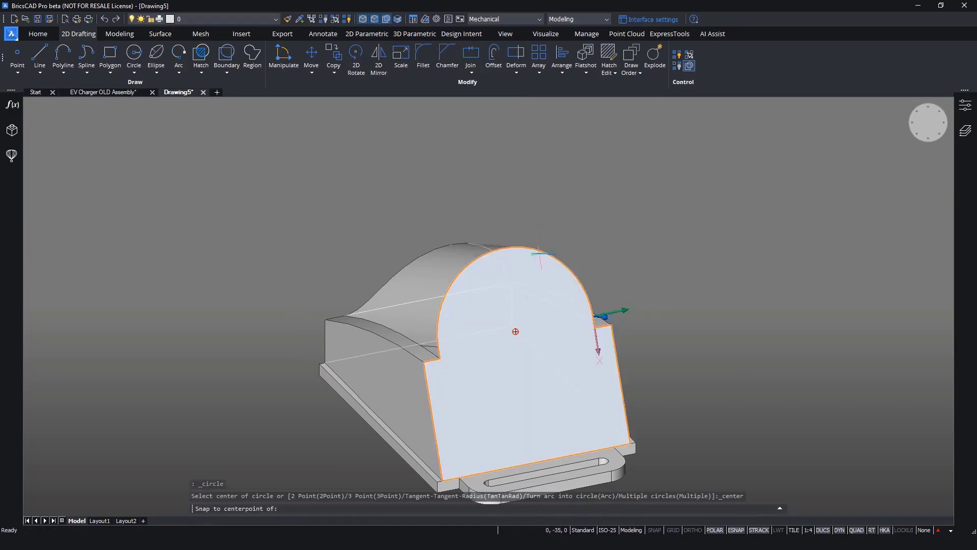
pyautogui.click(540, 253)
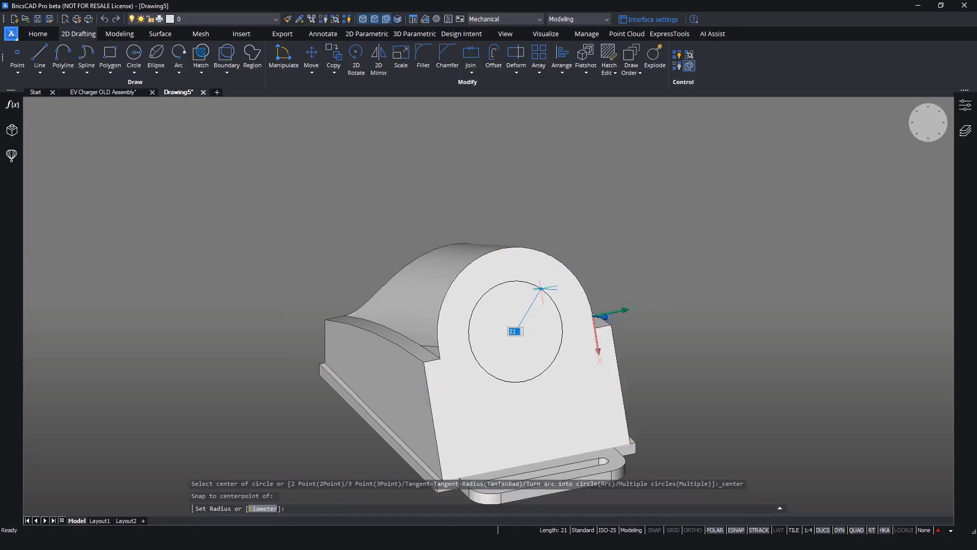
pyautogui.write('33')
pyautogui.press('Return')
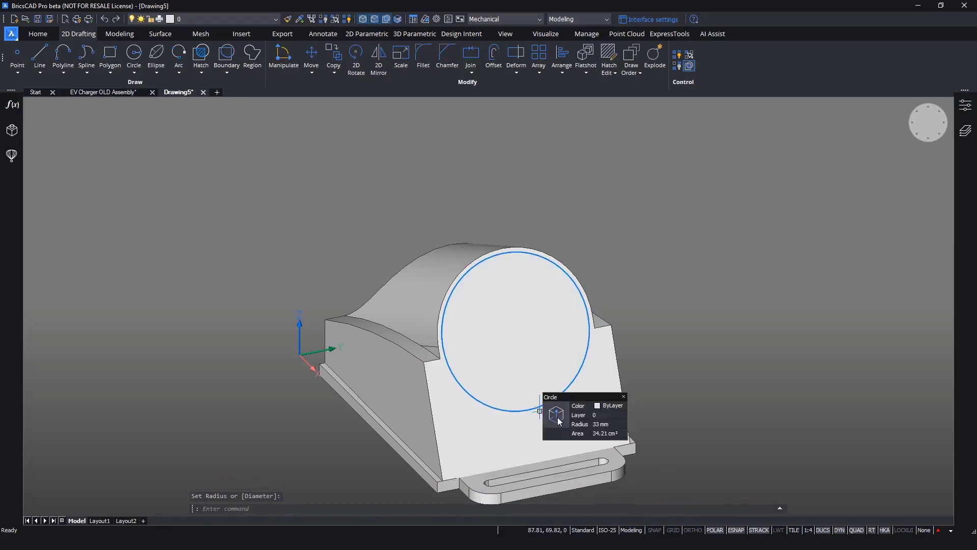
# Extrude the circle outward from the front face by 8 mm
pyautogui.click(559, 418)
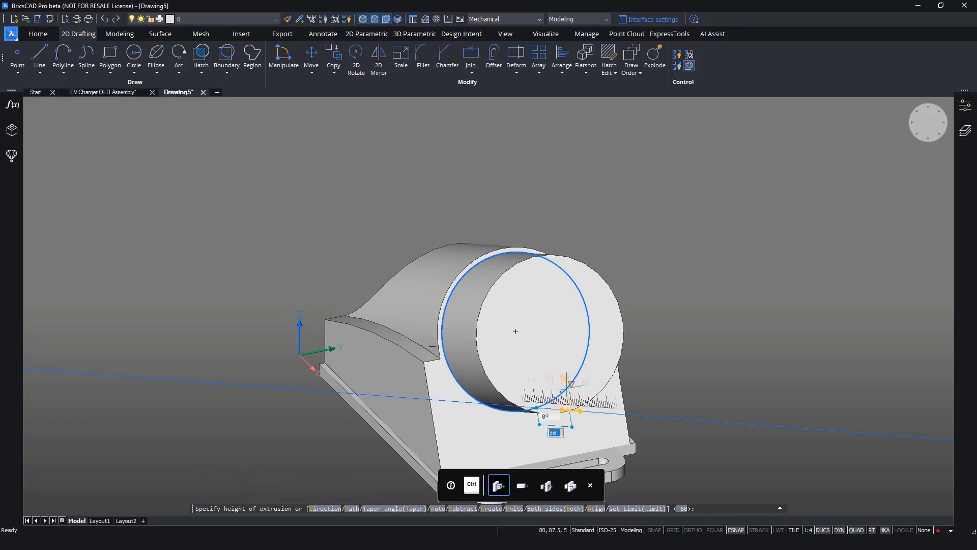
pyautogui.write('8')
pyautogui.press('Return')
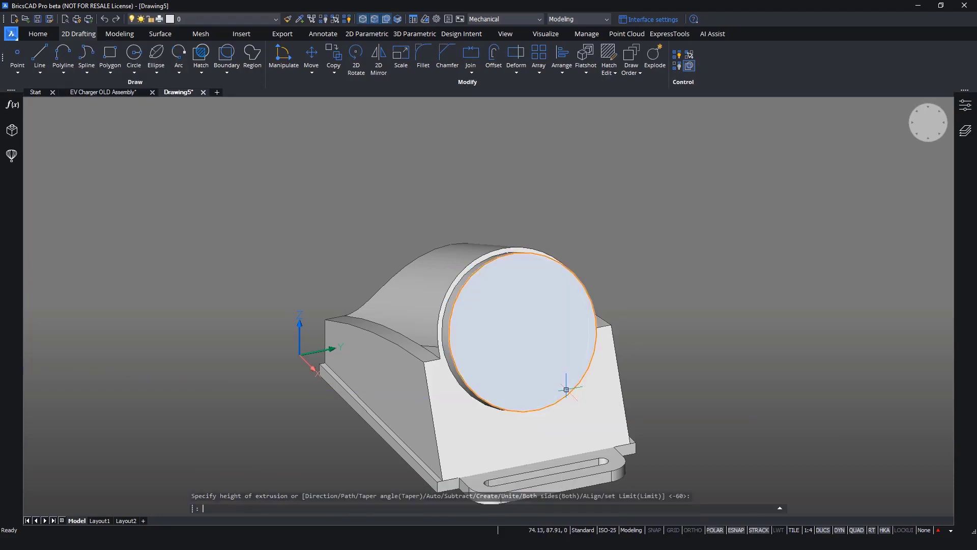
# Turn off boundary detection and unite the housing with the slotted base plate using UNION
pyautogui.keyDown('shift'); pyautogui.moveTo(566, 389); pyautogui.dragTo(671, 320, button='middle'); pyautogui.keyUp('shift')
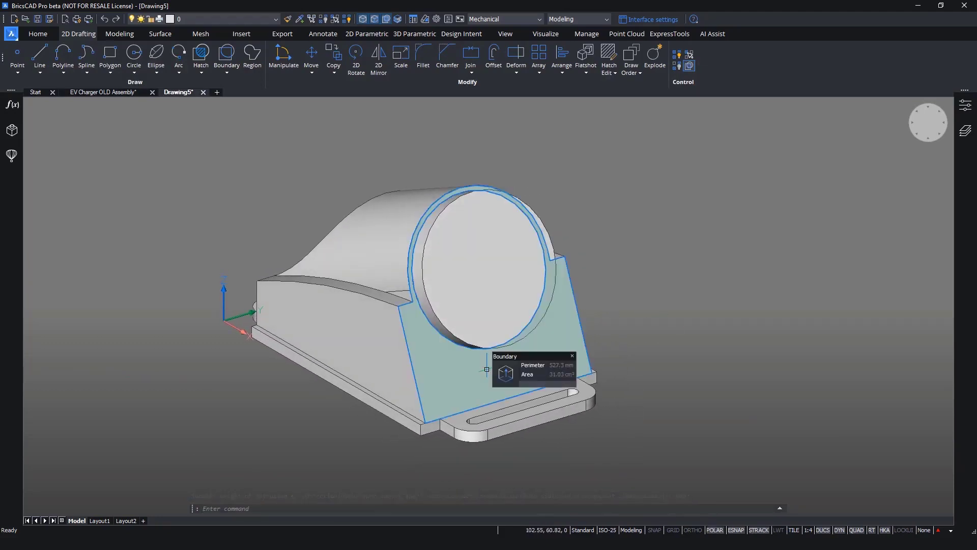
pyautogui.click(386, 19)
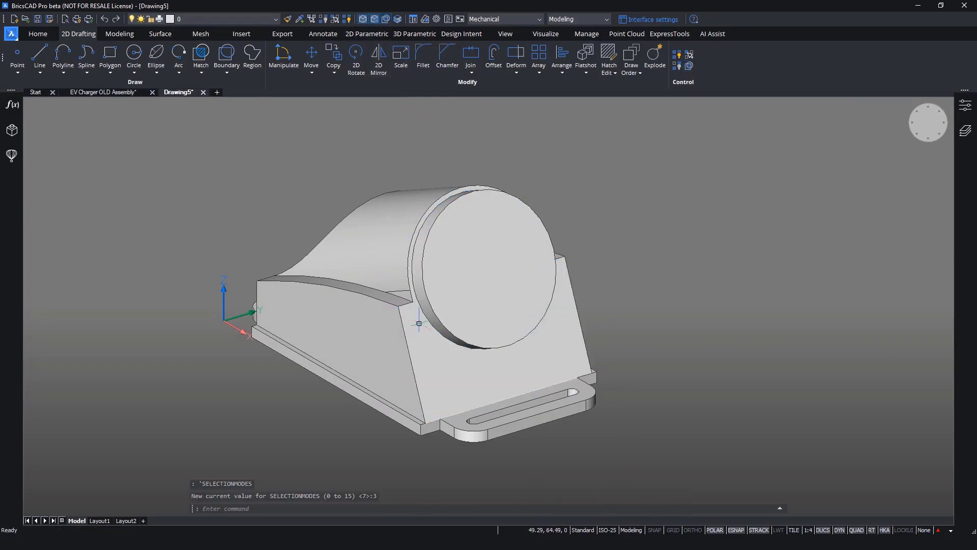
pyautogui.click(415, 382)
pyautogui.click(406, 421)
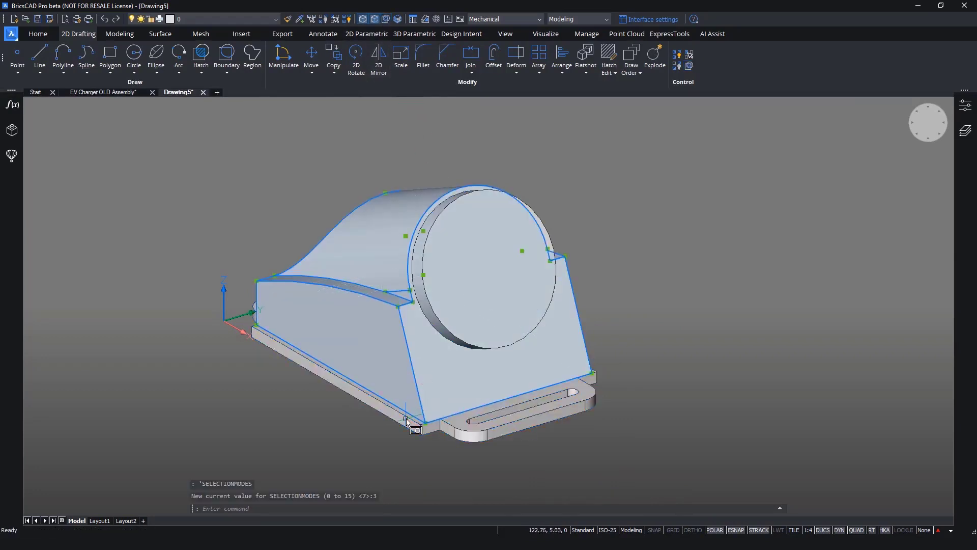
pyautogui.write('un')
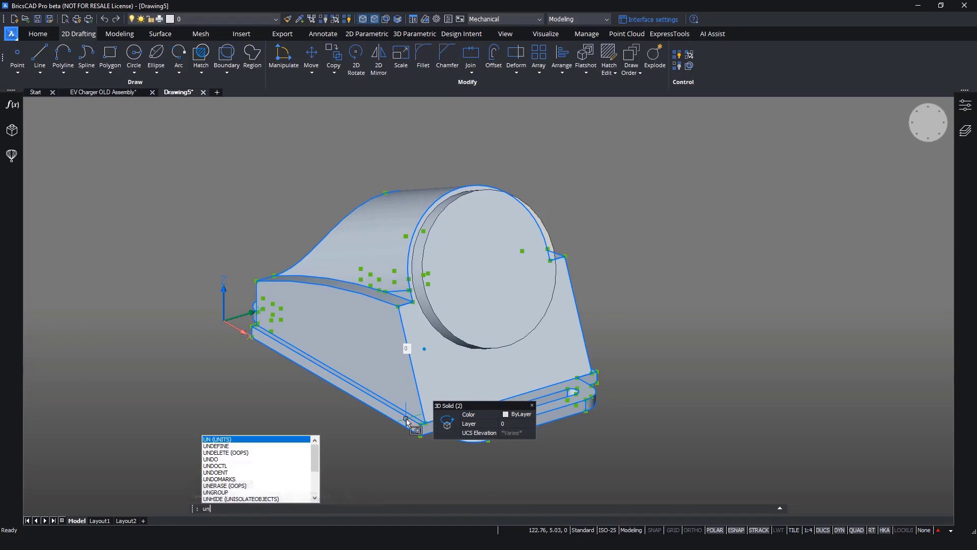
pyautogui.write('ion')
pyautogui.press('Return')
# Insert the Standardized EV plug block in the empty space beside the housing and inspect it up close
pyautogui.write('i')
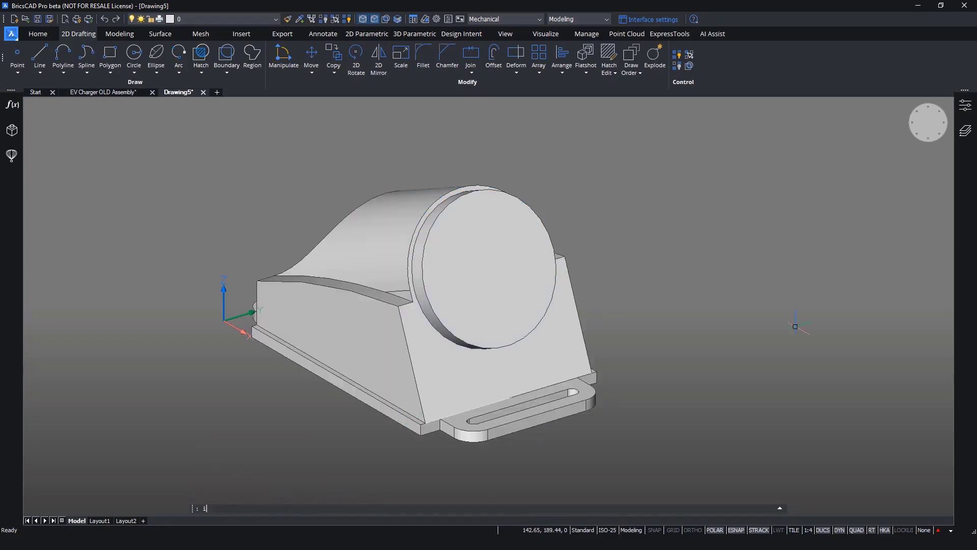
pyautogui.write('nsert')
pyautogui.press('Return')
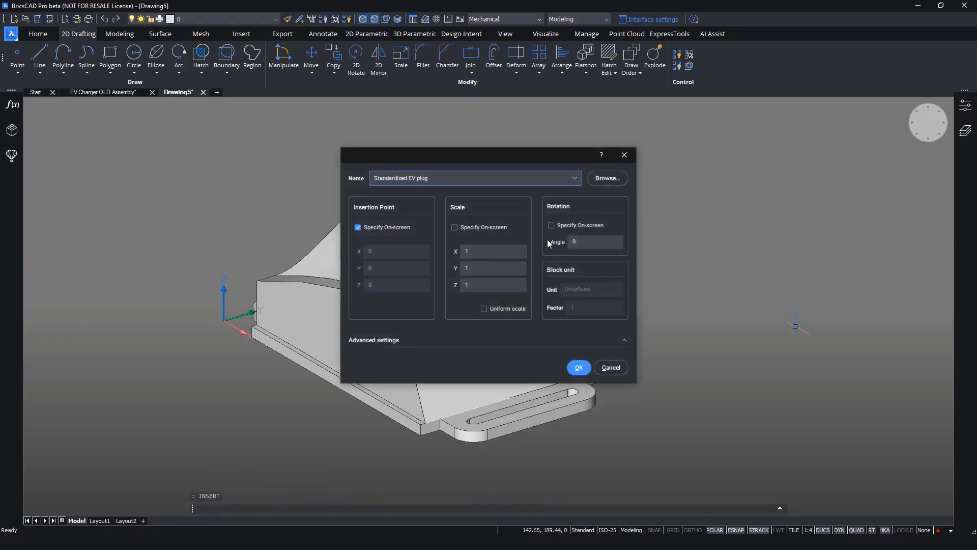
pyautogui.click(577, 368)
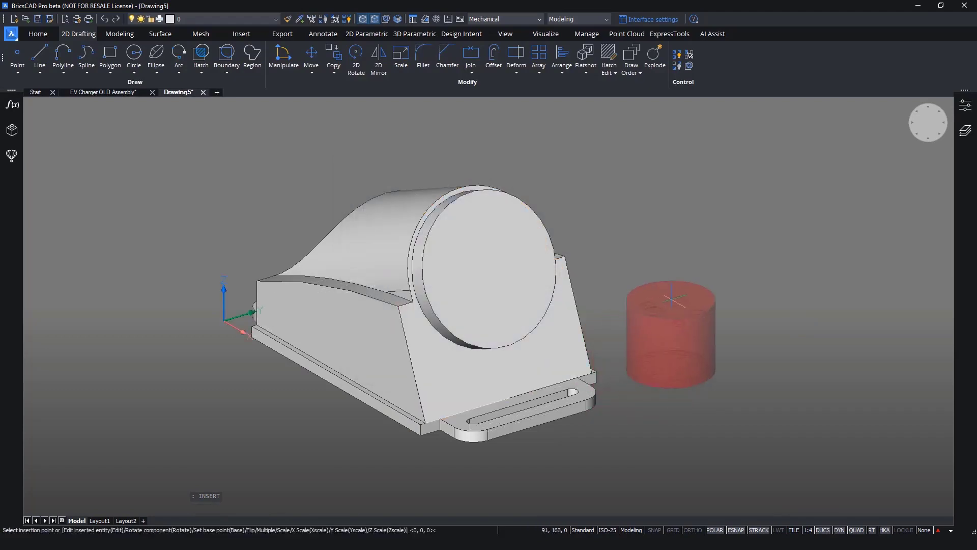
pyautogui.click(712, 297)
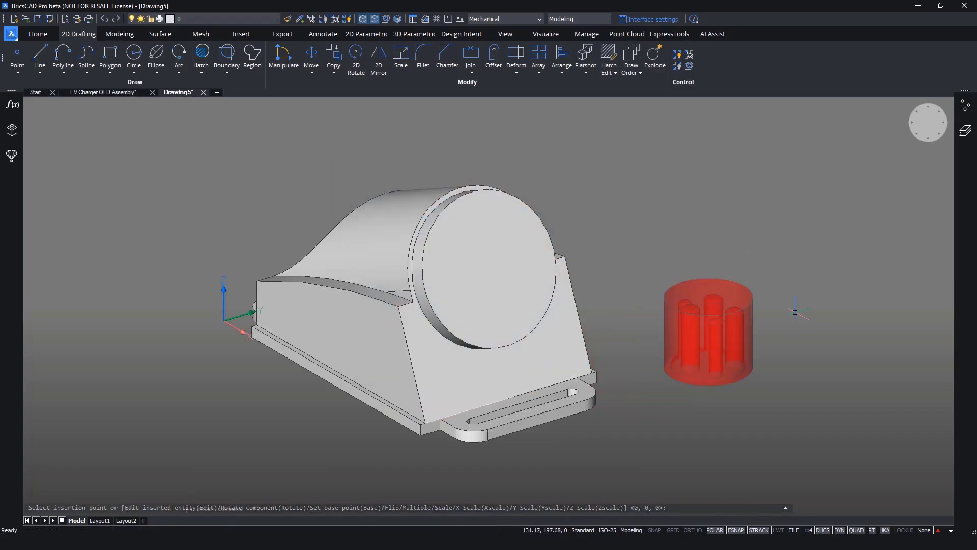
pyautogui.scroll(5, 795, 313)
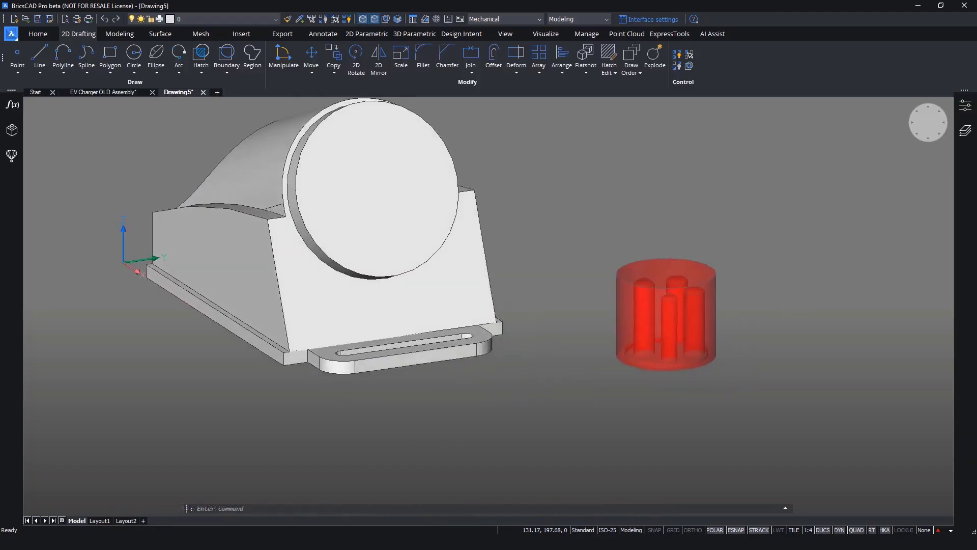
pyautogui.scroll(3, 725, 308)
pyautogui.moveTo(726, 308)
pyautogui.keyDown('shift'); pyautogui.mouseDown(button='middle')
pyautogui.moveTo(715, 268)
pyautogui.moveTo(725, 104)
pyautogui.moveTo(725, 308)
pyautogui.mouseUp(button='middle'); pyautogui.keyUp('shift')
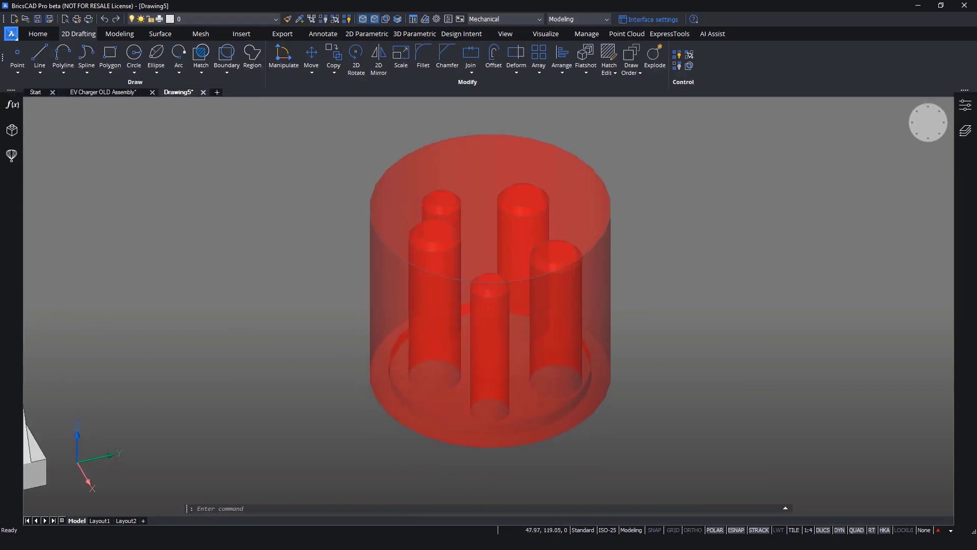
pyautogui.scroll(-1, 827, 232)
pyautogui.scroll(-3, 629, 305)
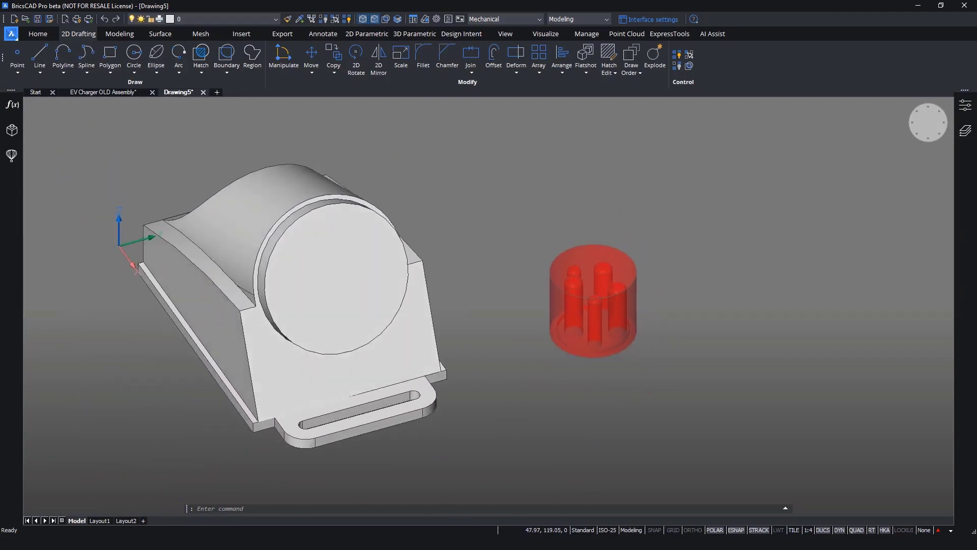
# Examine the BC_SUBTRACT layer in the drawing's layer list, with the columns widened to show full names
pyautogui.click(966, 132)
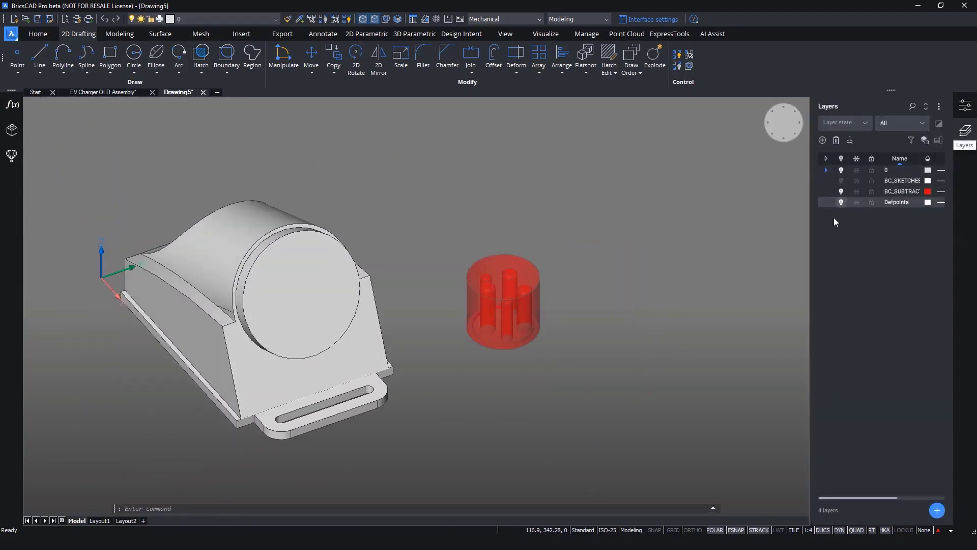
pyautogui.moveTo(812, 259); pyautogui.dragTo(758, 251)
pyautogui.moveTo(857, 158); pyautogui.dragTo(872, 158)
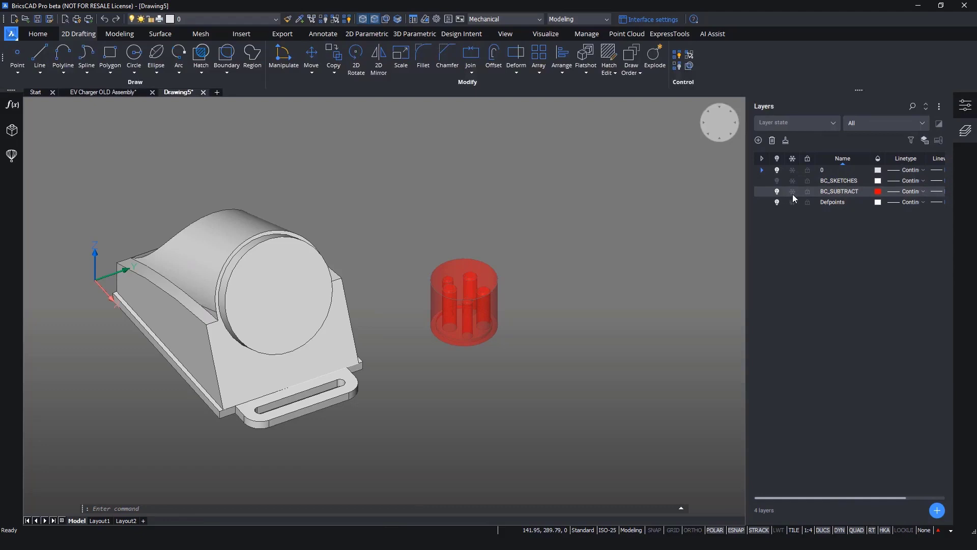
pyautogui.click(866, 197)
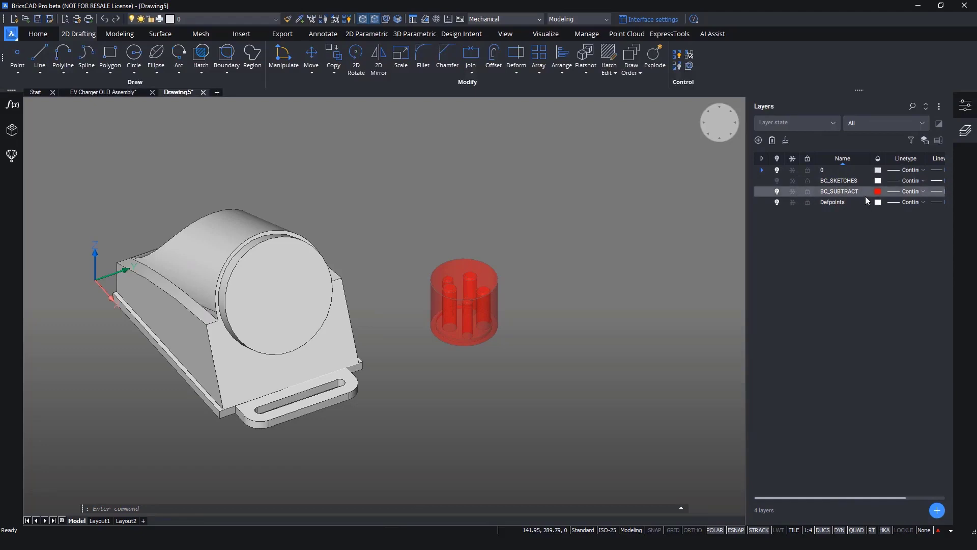
pyautogui.click(964, 143)
# Erase the EV plug block placed beside the housing
pyautogui.click(669, 404)
pyautogui.click(561, 242)
pyautogui.press('Delete')
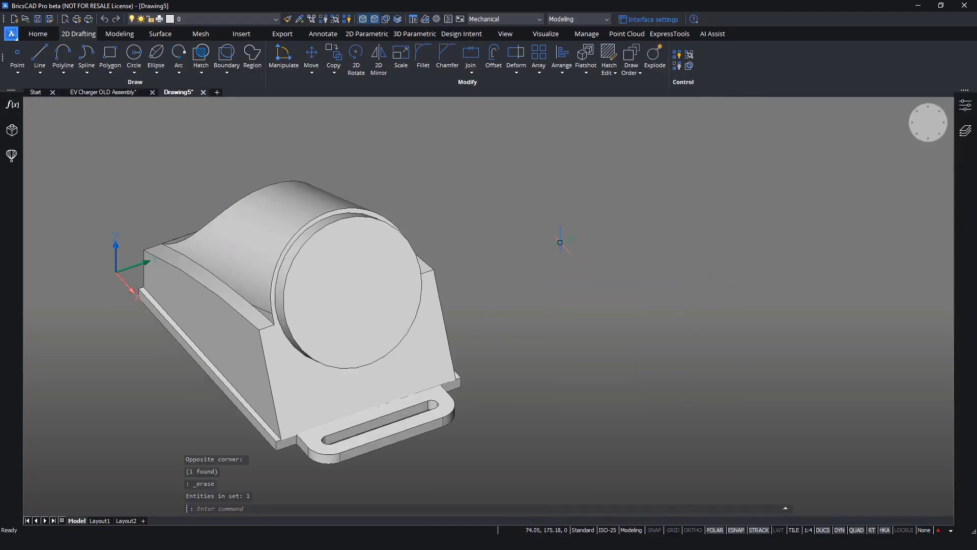
# Insert the Standardized EV plug block at the center of the housing's circular front face
pyautogui.press('Return')
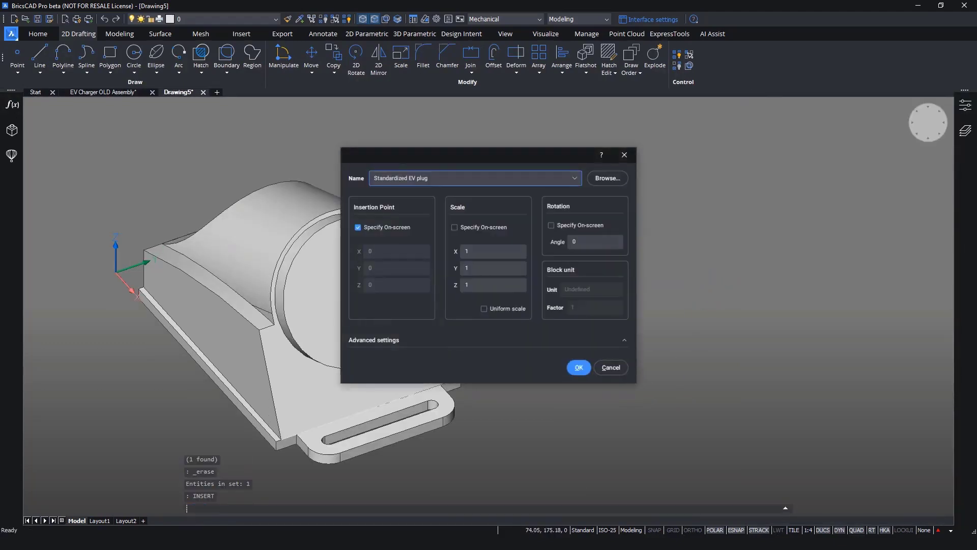
pyautogui.click(578, 368)
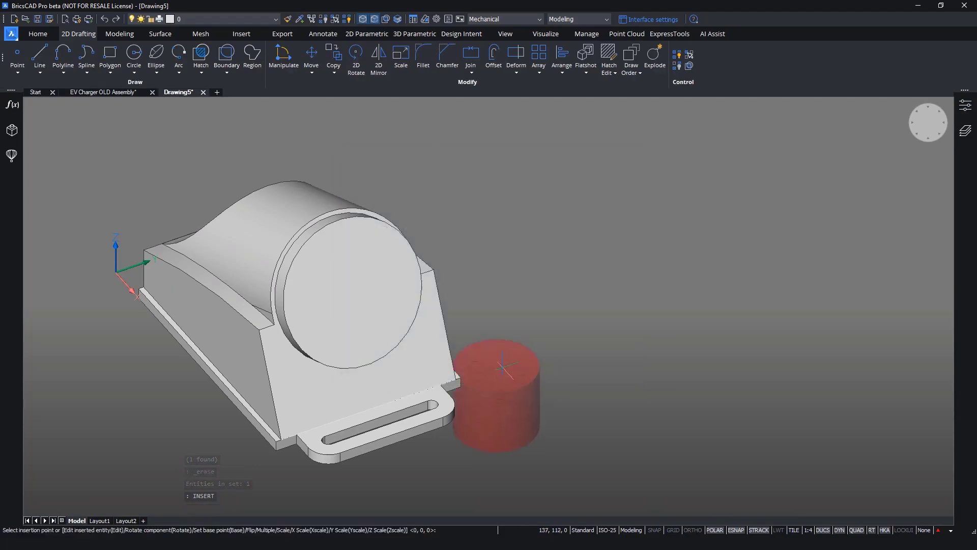
pyautogui.keyDown('shift'); pyautogui.rightClick(353, 302); pyautogui.keyUp('shift')
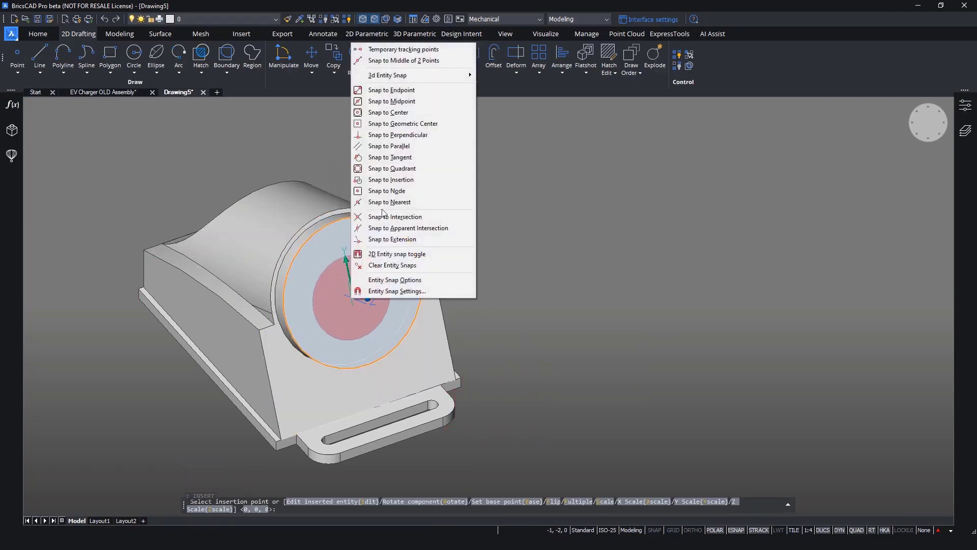
pyautogui.click(398, 113)
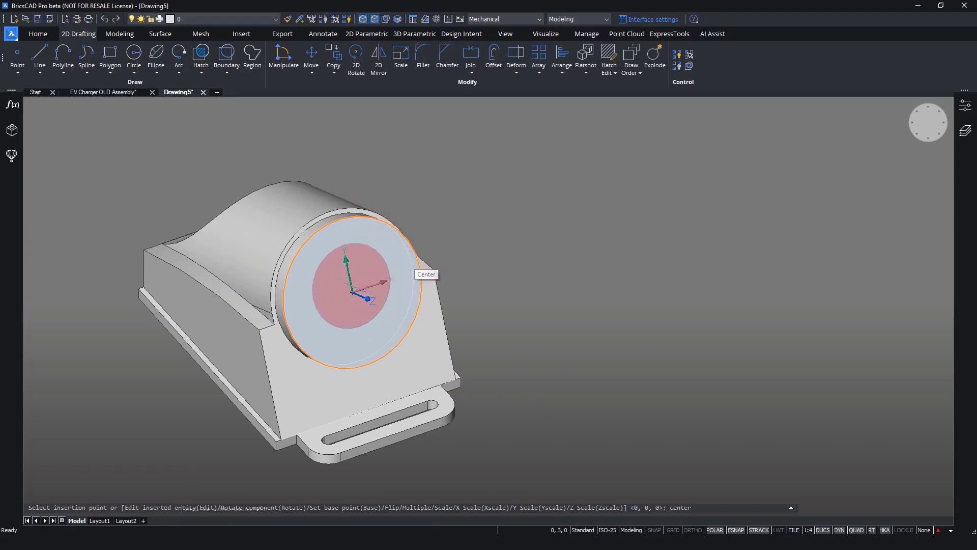
pyautogui.click(349, 294)
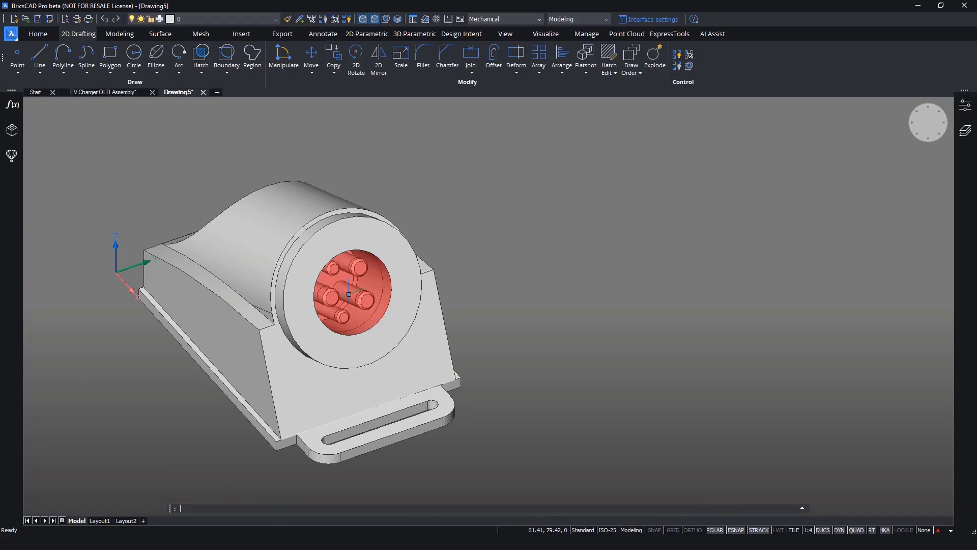
# Turn off the BC_SUBTRACT layer and view the plug socket in the housing
pyautogui.moveTo(490, 254)
pyautogui.keyDown('shift'); pyautogui.mouseDown(button='middle')
pyautogui.moveTo(400, 223)
pyautogui.moveTo(490, 255)
pyautogui.mouseUp(button='middle'); pyautogui.keyUp('shift')
pyautogui.click(276, 19)
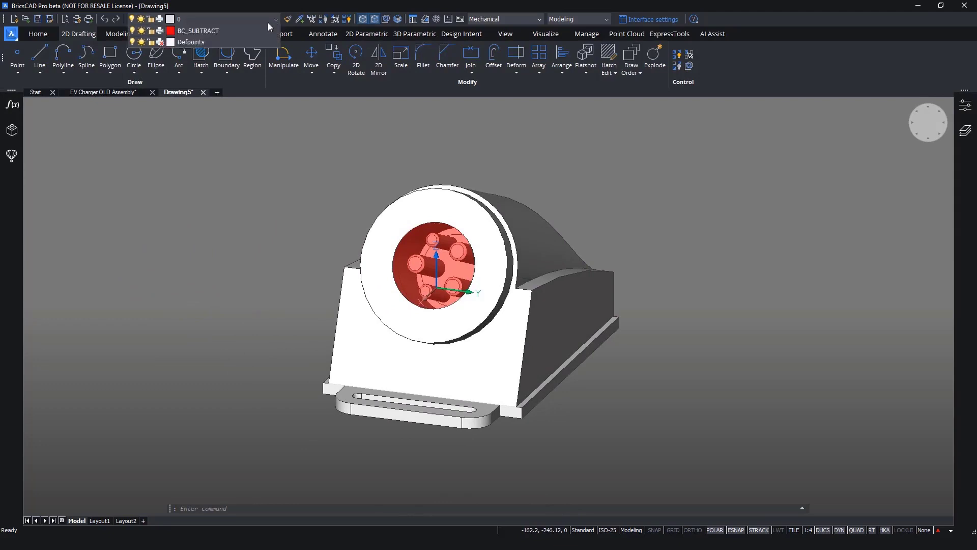
pyautogui.click(132, 54)
pyautogui.keyDown('shift'); pyautogui.moveTo(232, 226); pyautogui.dragTo(239, 227, button='middle'); pyautogui.keyUp('shift')
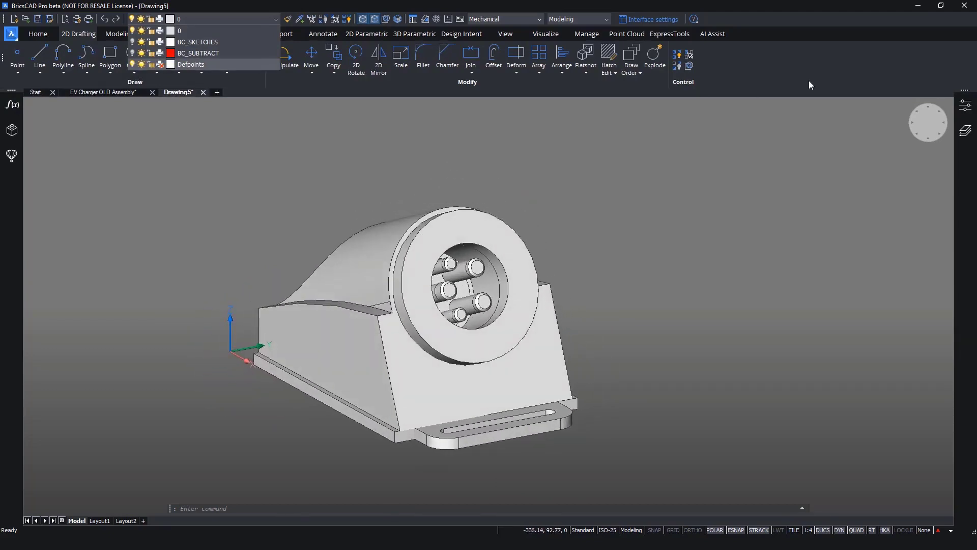
pyautogui.click(809, 81)
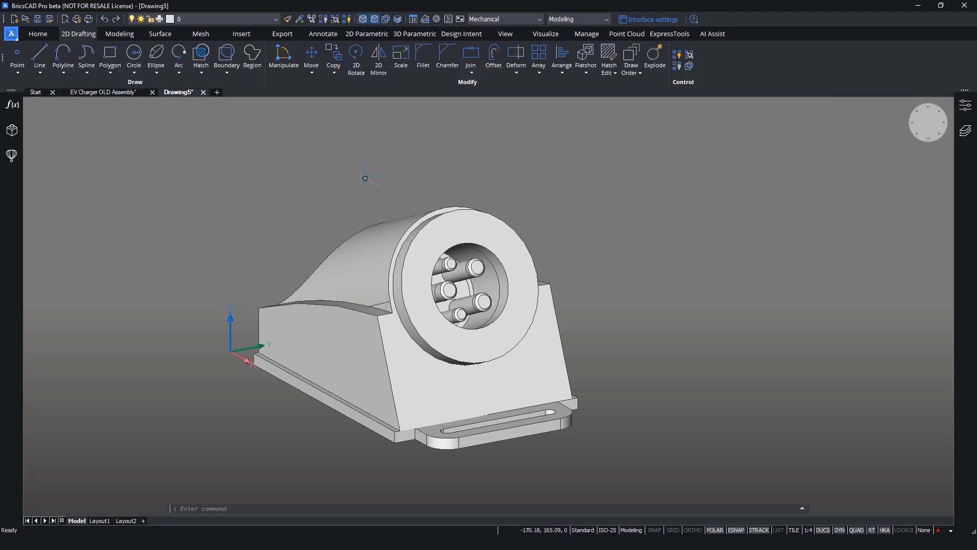
# Switch to the EV Charger OLD Assembly drawing and start inserting the Charging cable complete block with its insertion point specified on-screen
pyautogui.click(106, 93)
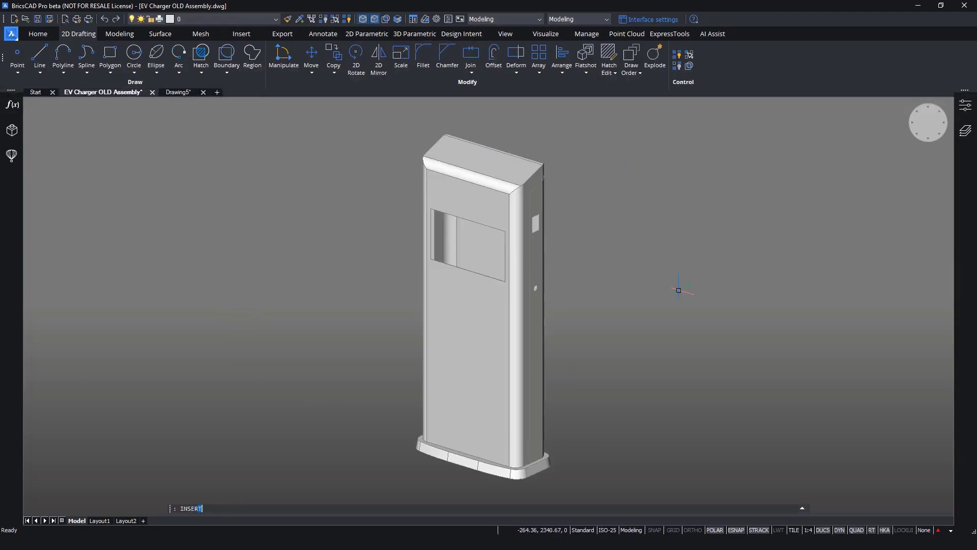
pyautogui.write('T')
pyautogui.press('Return')
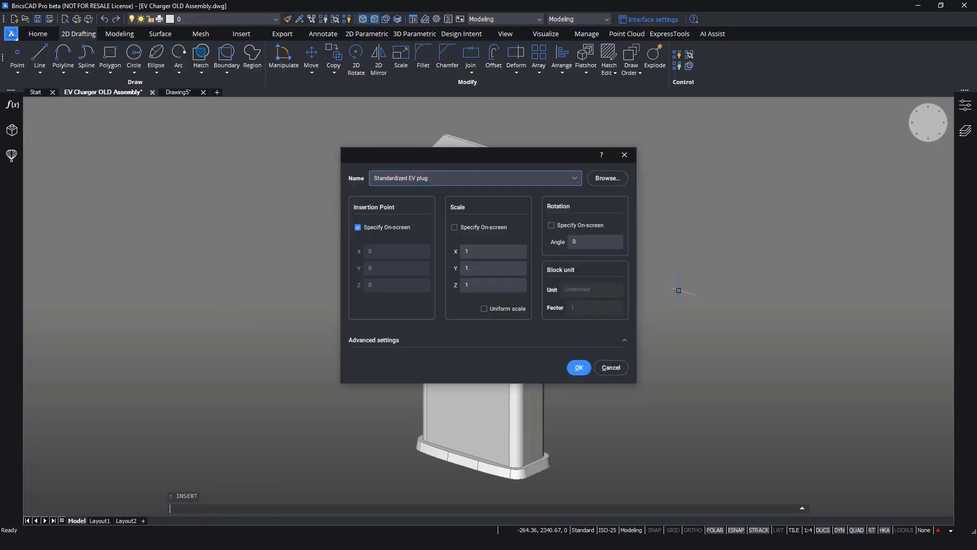
pyautogui.click(575, 185)
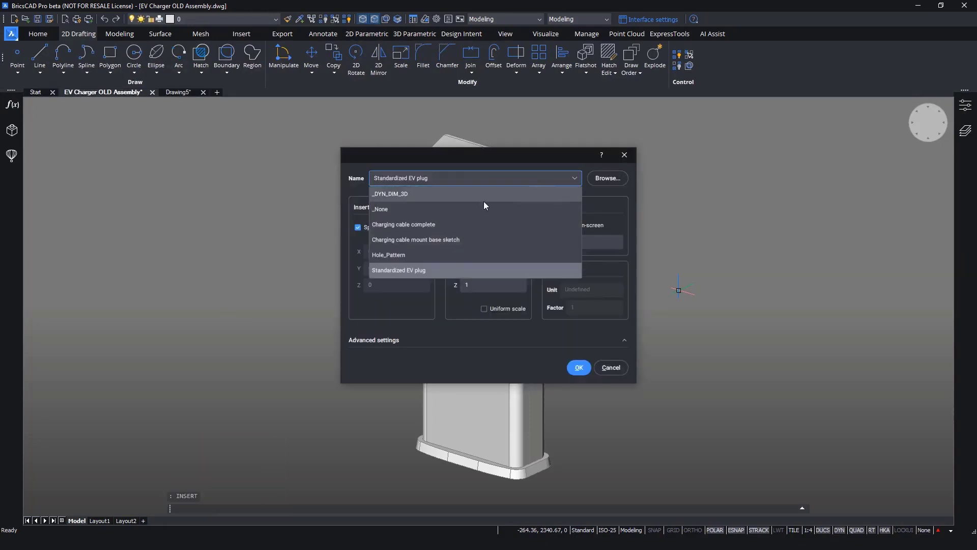
pyautogui.click(420, 224)
pyautogui.click(582, 371)
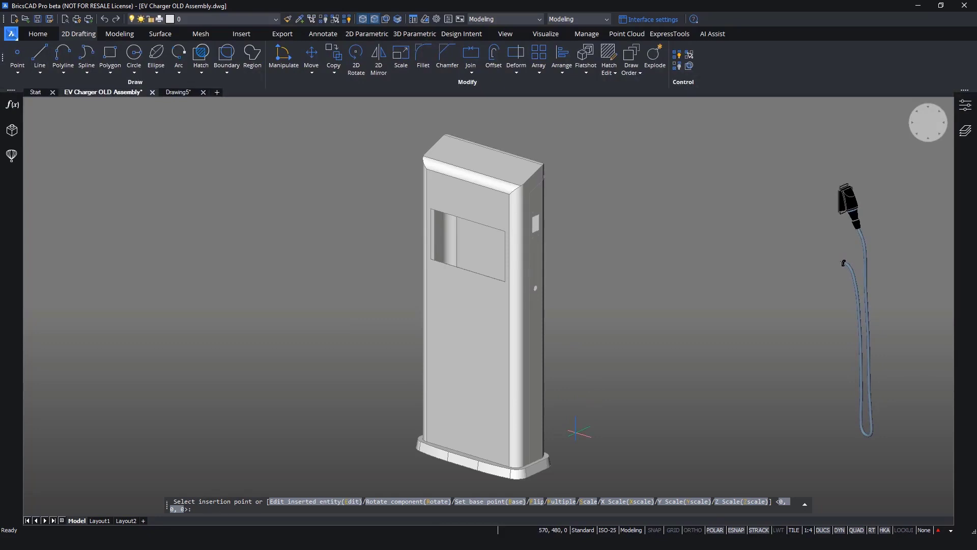
# Set the cable block's base point to the center of the rounded end of the plug holder's upper mounting slot
pyautogui.press('Return')
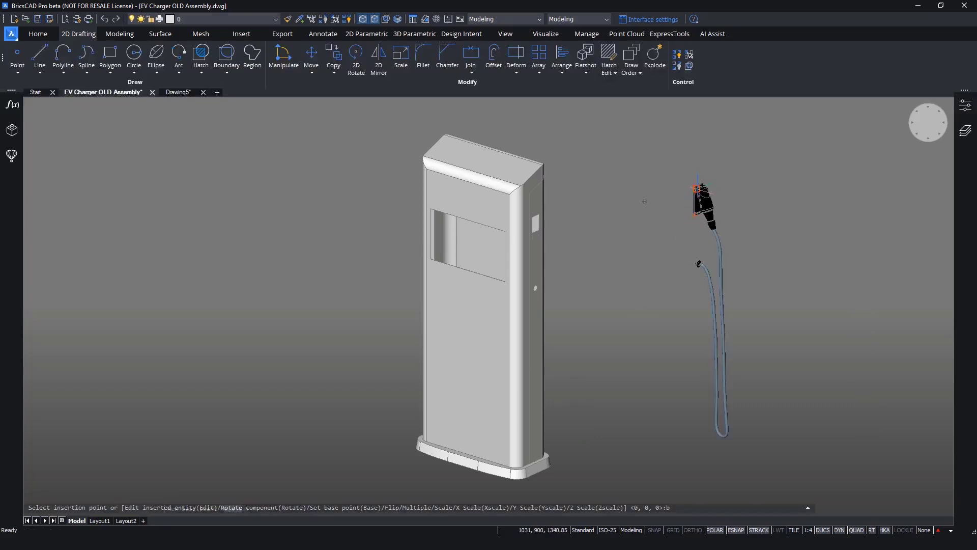
pyautogui.scroll(5, 644, 202)
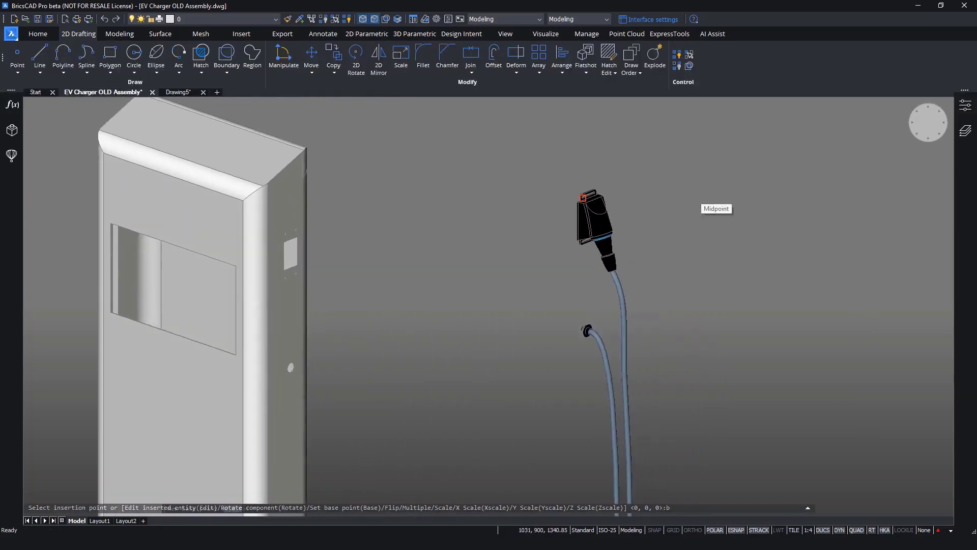
pyautogui.scroll(8, 514, 314)
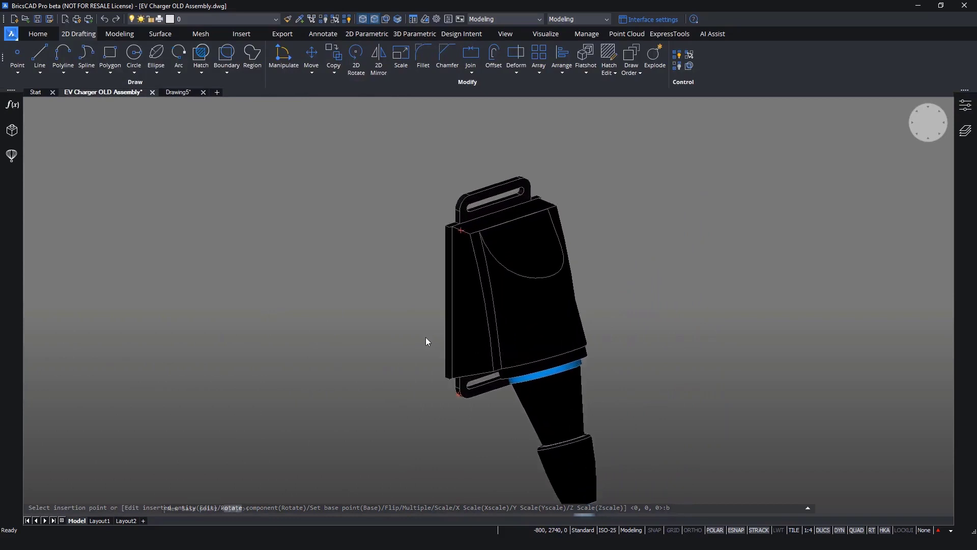
pyautogui.keyDown('shift'); pyautogui.moveTo(389, 346); pyautogui.dragTo(340, 342, button='middle'); pyautogui.keyUp('shift')
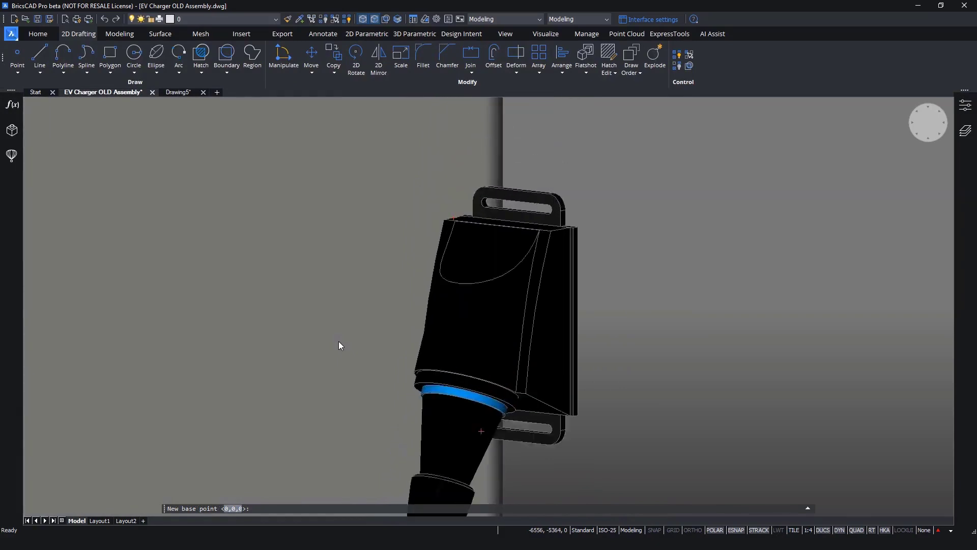
pyautogui.scroll(5, 467, 307)
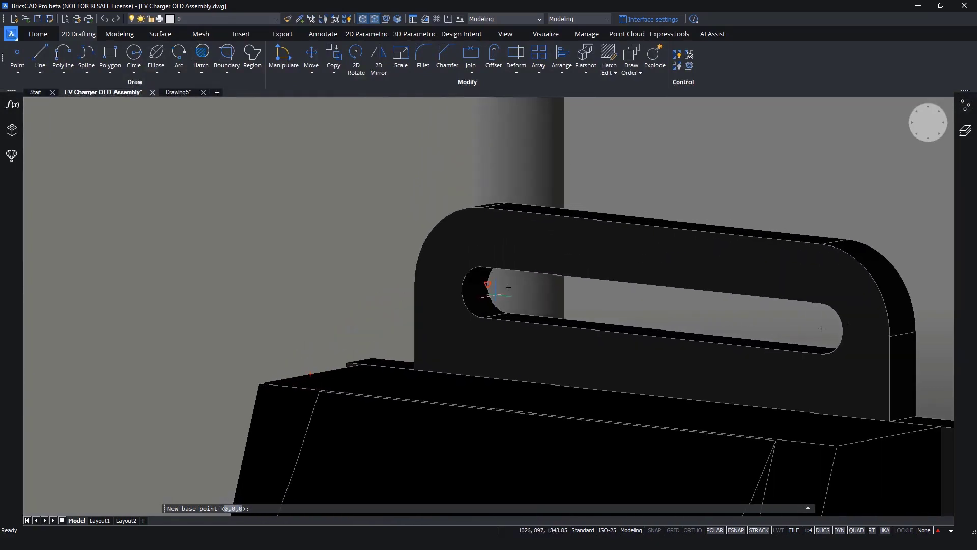
pyautogui.press('Return')
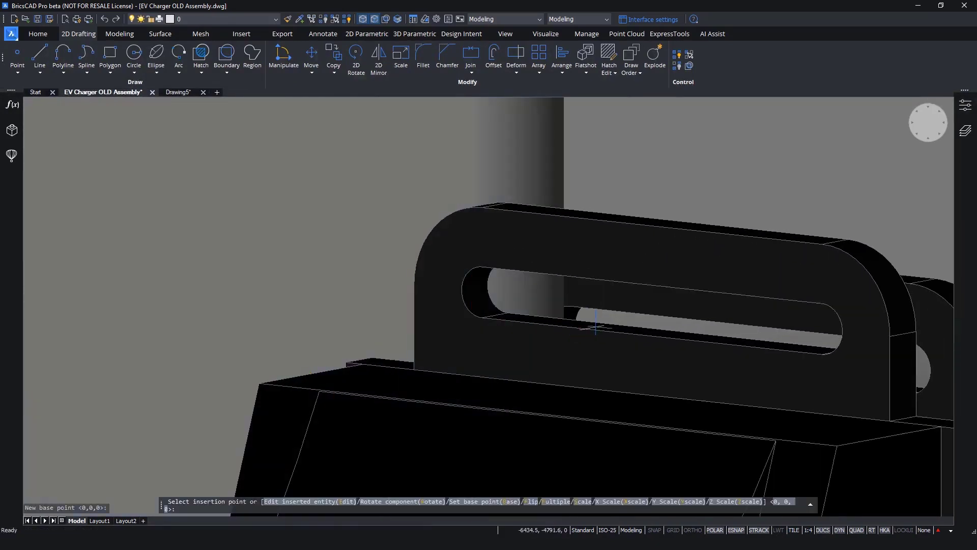
# Place the charging cable block on the charger's side panel at the upper mounting hole nearest the front
pyautogui.scroll(-10, 626, 314)
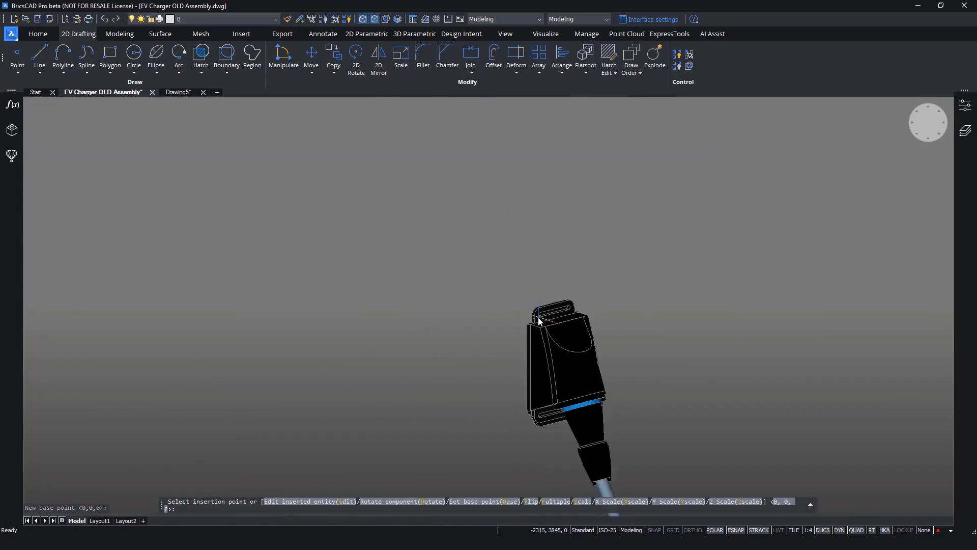
pyautogui.scroll(-3, 510, 319)
pyautogui.scroll(10, 469, 347)
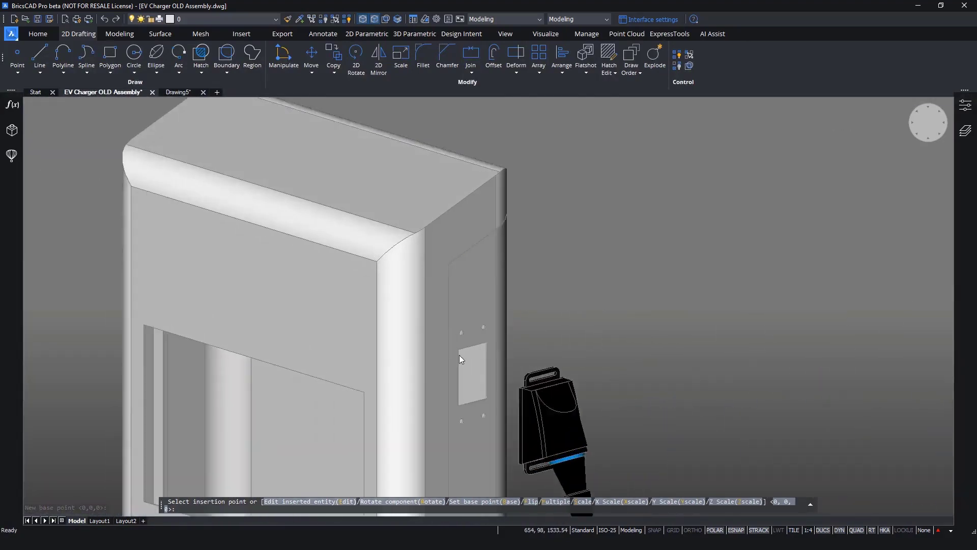
pyautogui.scroll(3, 468, 347)
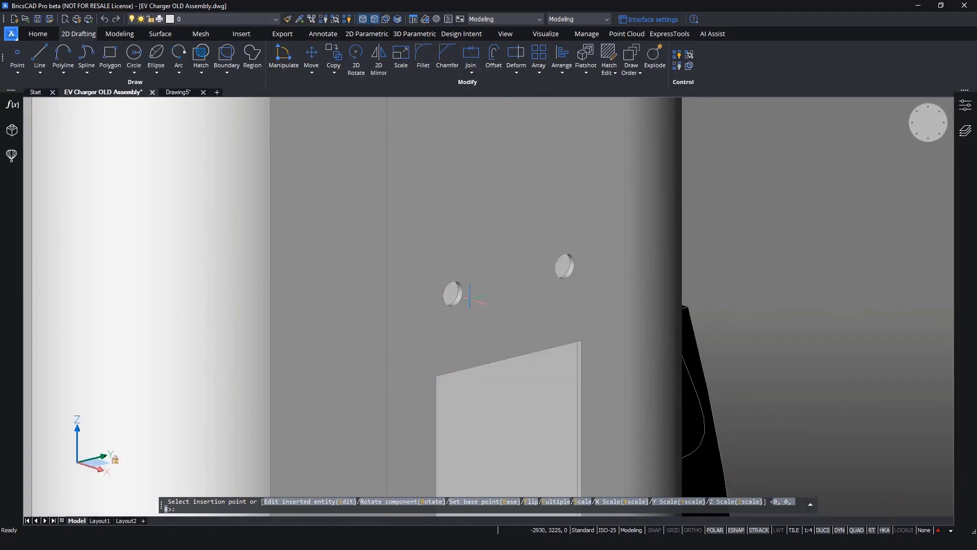
pyautogui.click(455, 296)
pyautogui.scroll(-10, 623, 310)
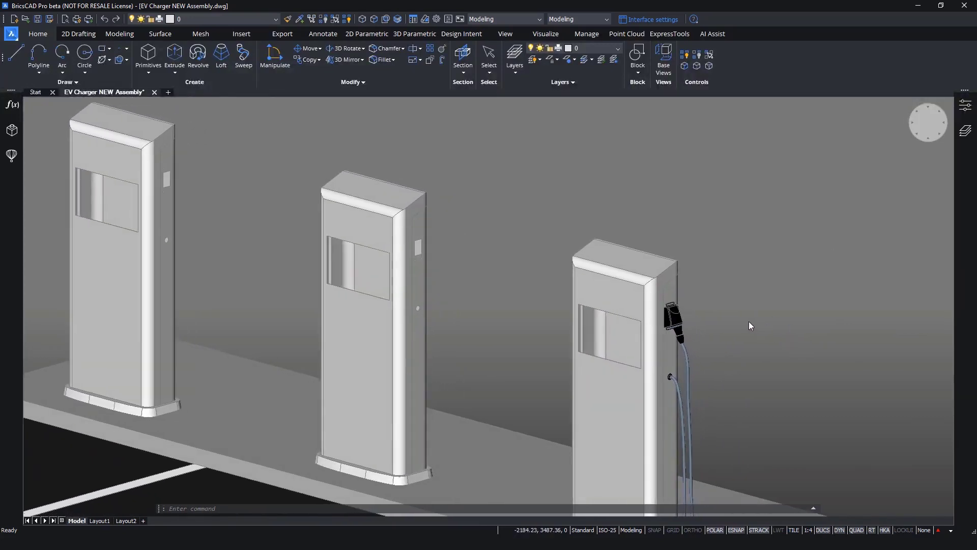
# In the EV Charger NEW Assembly drawing, start COPYGUIDED3D with the mounted charging cable as the detail object
pyautogui.keyDown('shift'); pyautogui.moveTo(749, 322); pyautogui.dragTo(755, 322, button='middle'); pyautogui.keyUp('shift')
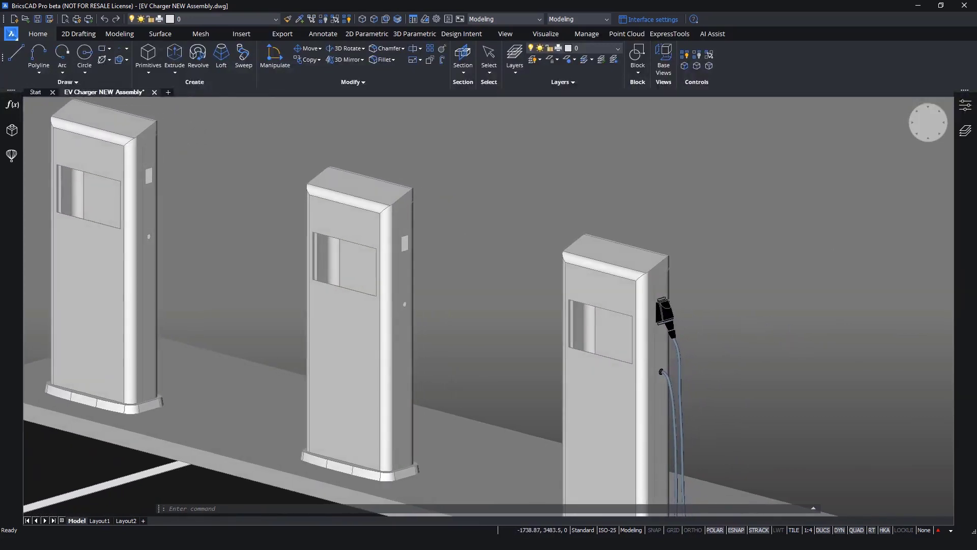
pyautogui.write('COPYGUIDED3D')
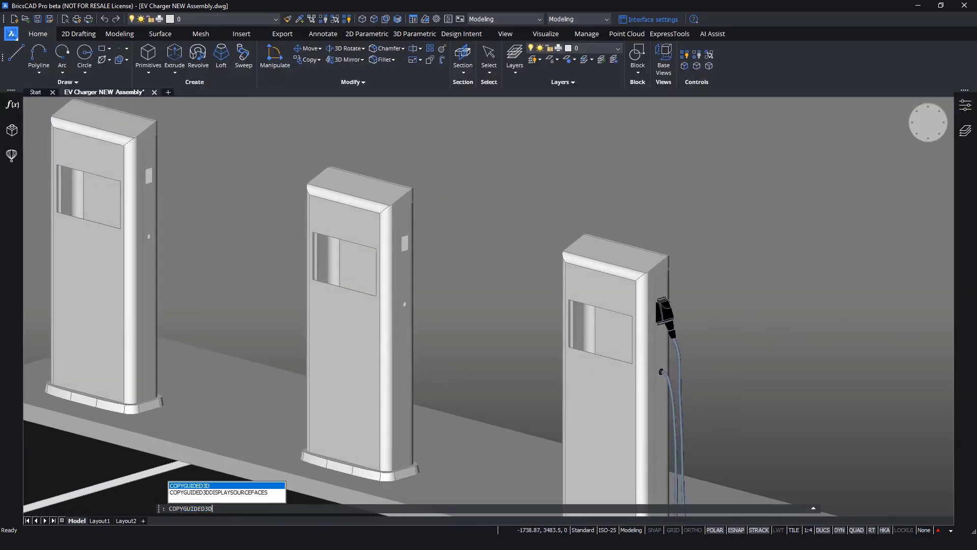
pyautogui.press('Return')
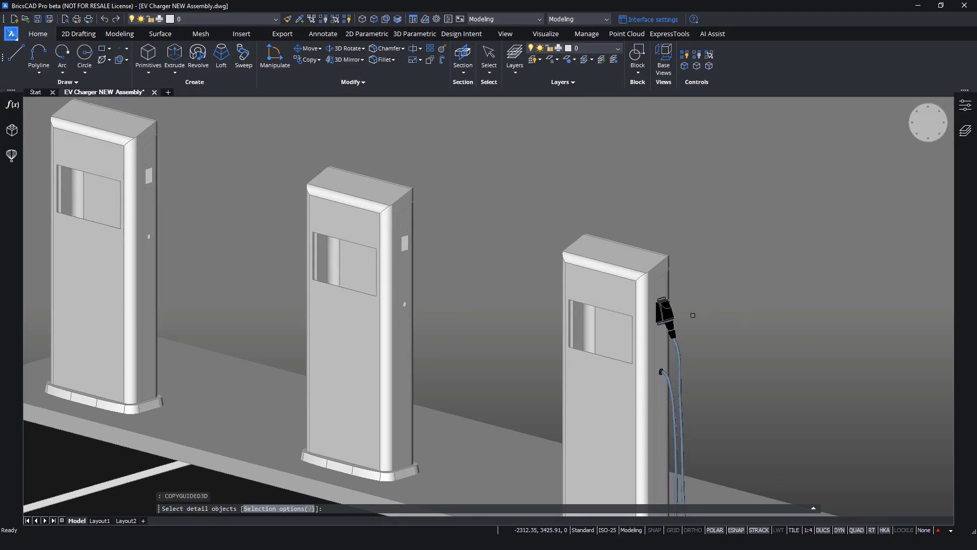
pyautogui.click(664, 313)
pyautogui.scroll(1, 615, 306)
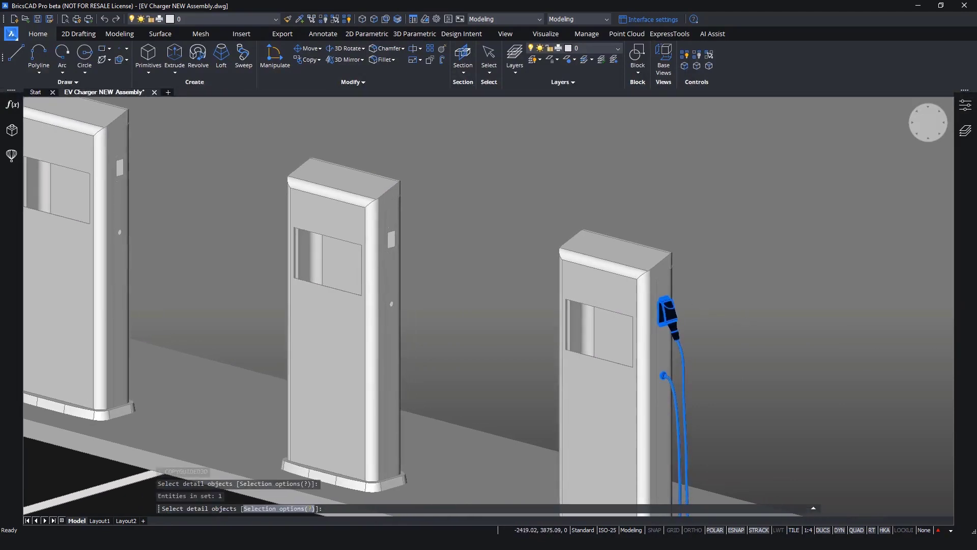
pyautogui.press('Return')
pyautogui.scroll(3, 744, 297)
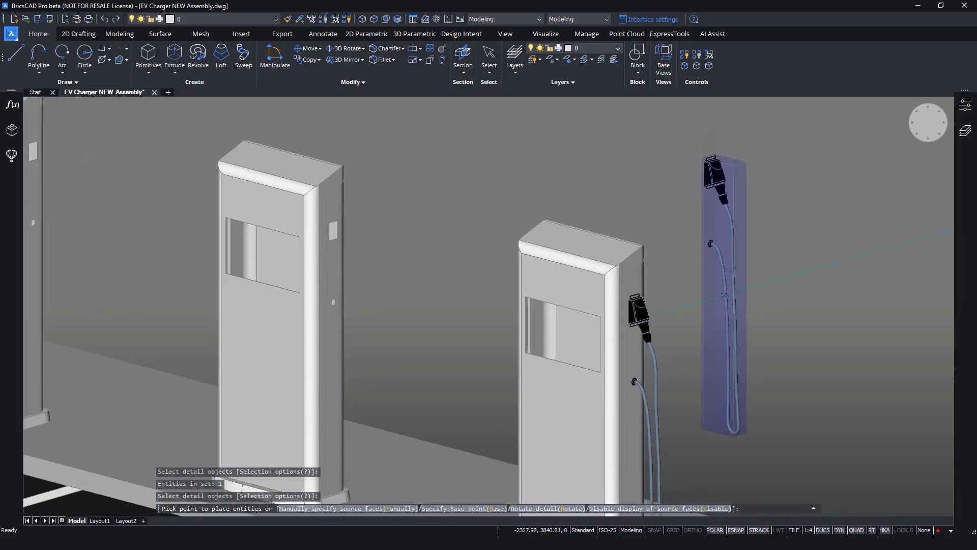
# Manually specify the guided copy's source faces on the charger's side panel, covering the openings behind the plug holder and cable entry
pyautogui.scroll(2, 702, 298)
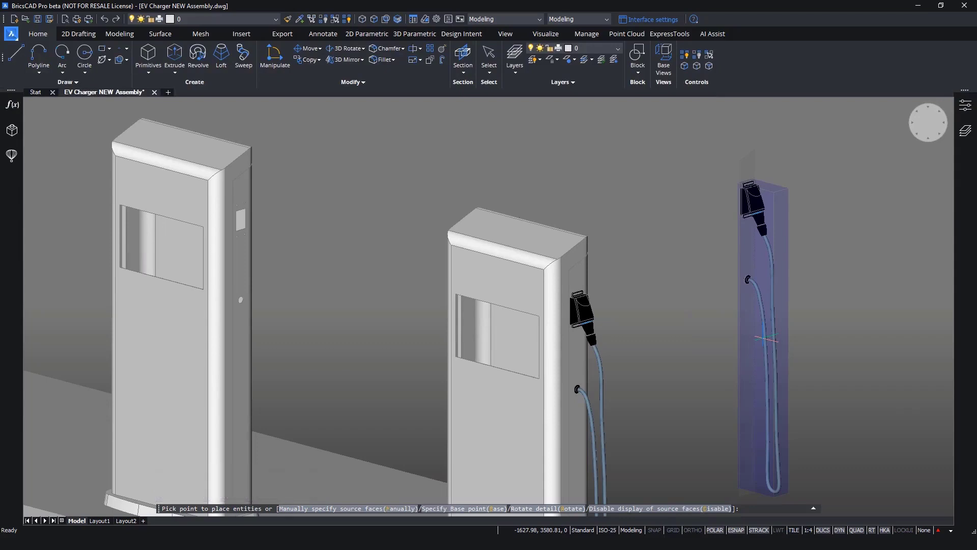
pyautogui.press('Return')
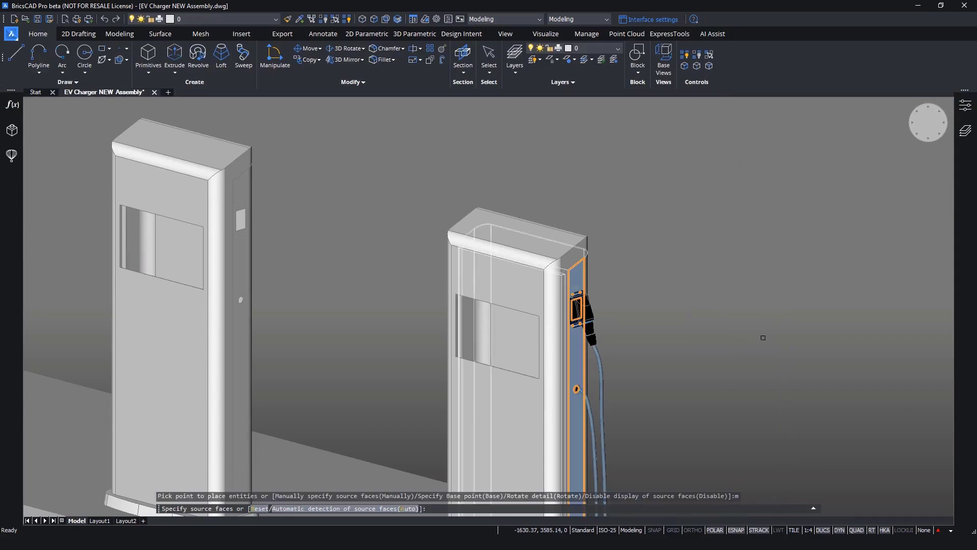
pyautogui.scroll(8, 726, 334)
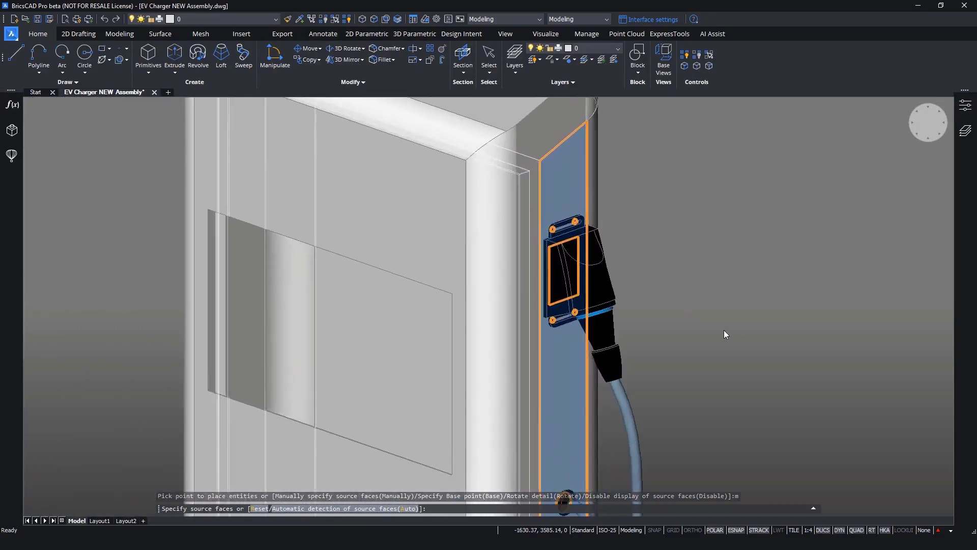
pyautogui.scroll(-4, 724, 330)
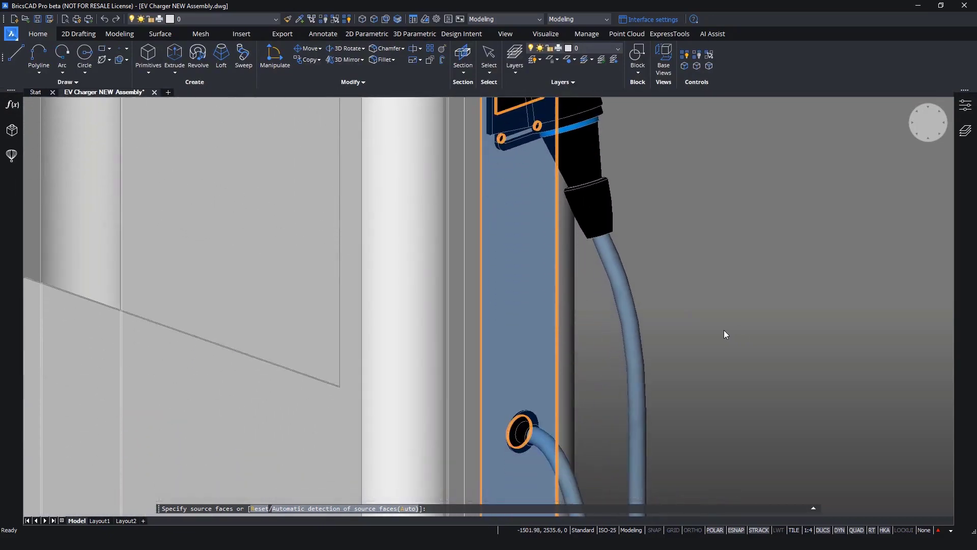
pyautogui.scroll(3, 724, 329)
pyautogui.scroll(3, 724, 330)
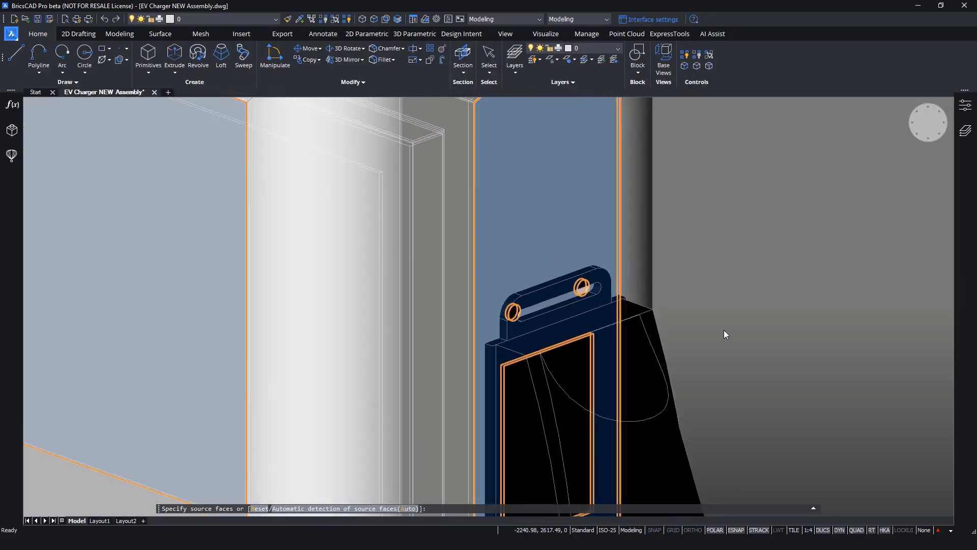
pyautogui.scroll(6, 622, 313)
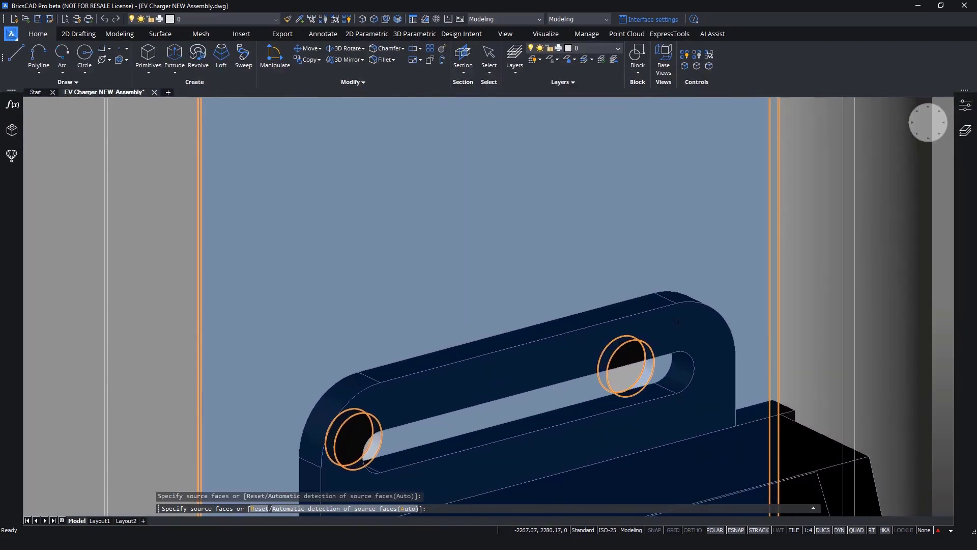
pyautogui.scroll(-8, 580, 356)
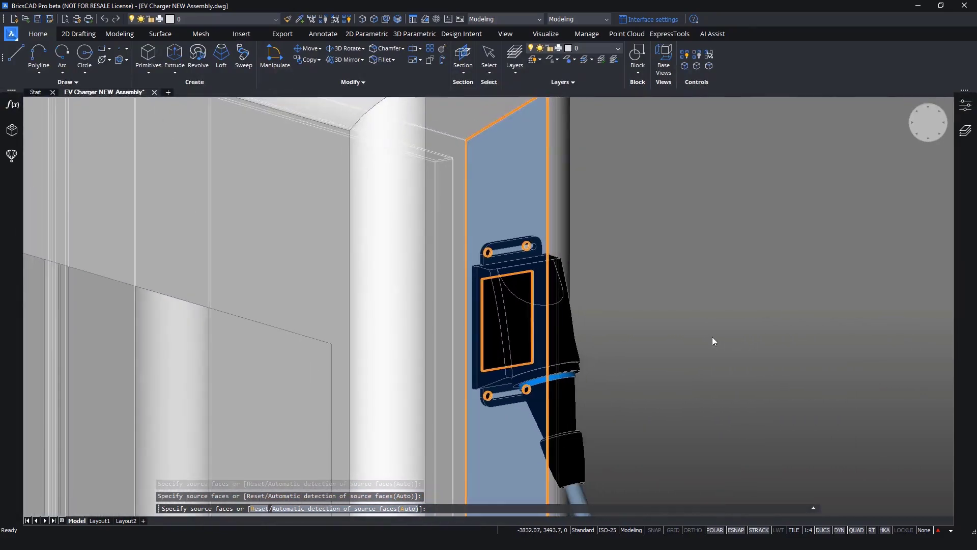
pyautogui.keyDown('shift'); pyautogui.moveTo(711, 337); pyautogui.dragTo(584, 236, button='middle'); pyautogui.keyUp('shift')
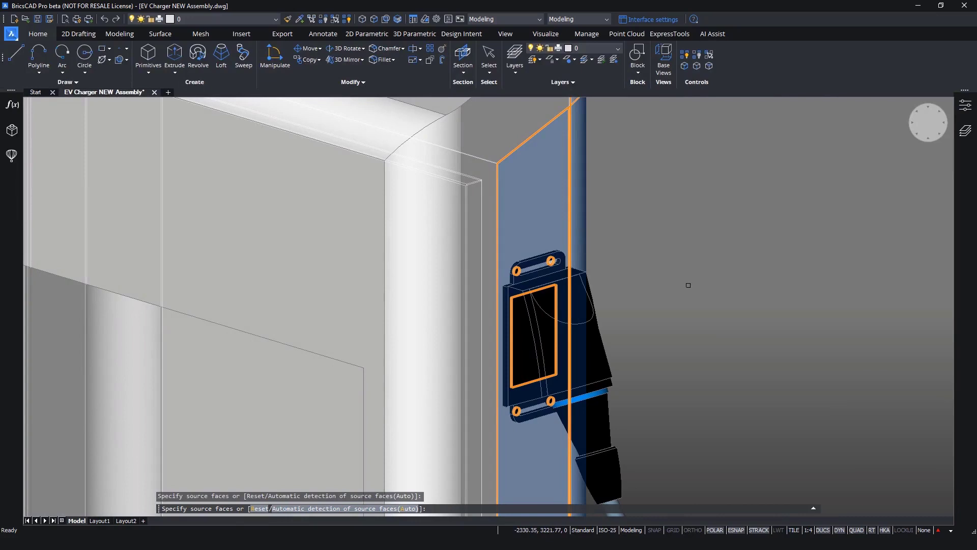
pyautogui.press('Return')
# Place guided copies of the charging cable on the side panels of the middle and far chargers, and end the copy
pyautogui.scroll(-10, 693, 284)
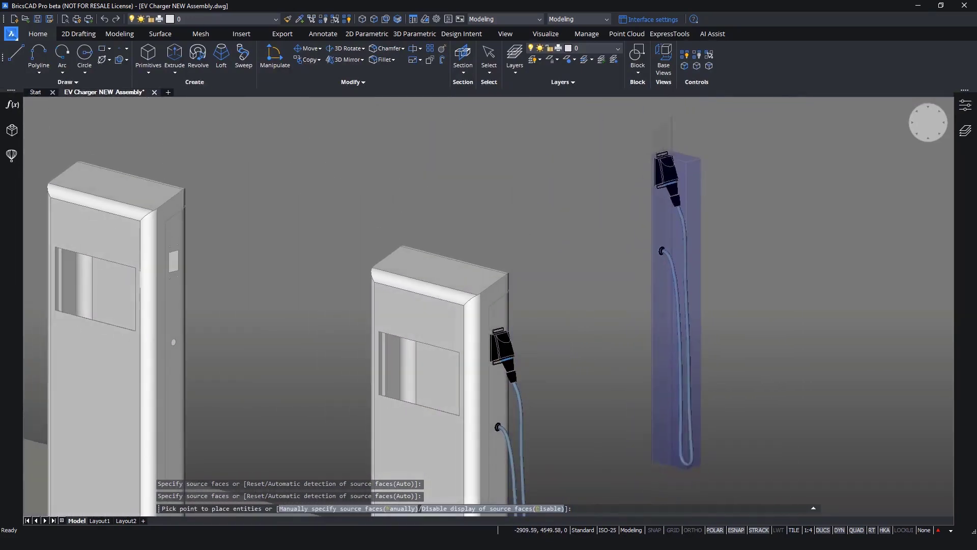
pyautogui.keyDown('shift'); pyautogui.moveTo(607, 391); pyautogui.dragTo(519, 390, button='middle'); pyautogui.keyUp('shift')
pyautogui.moveTo(642, 381); pyautogui.dragTo(836, 301, button='middle')
pyautogui.scroll(-2, 751, 329)
pyautogui.scroll(-2, 803, 299)
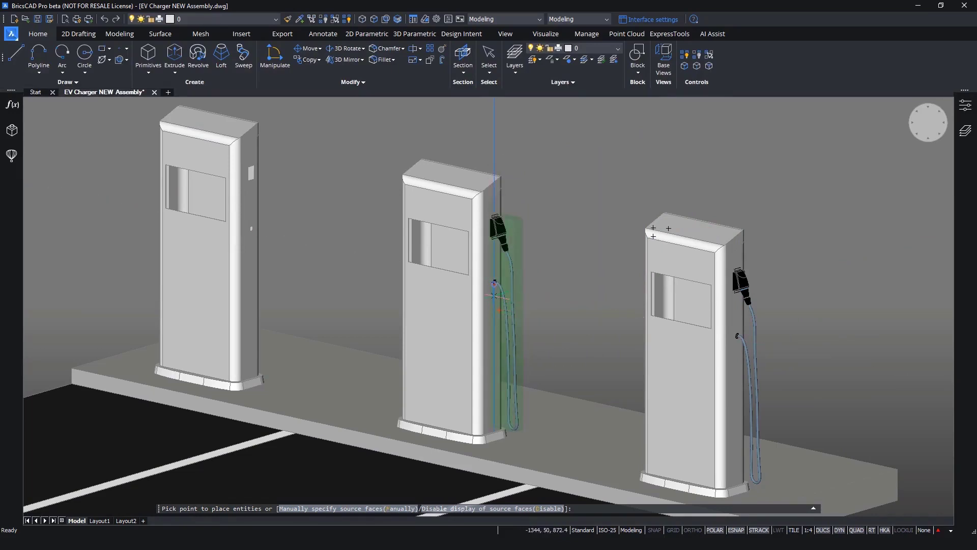
pyautogui.click(494, 295)
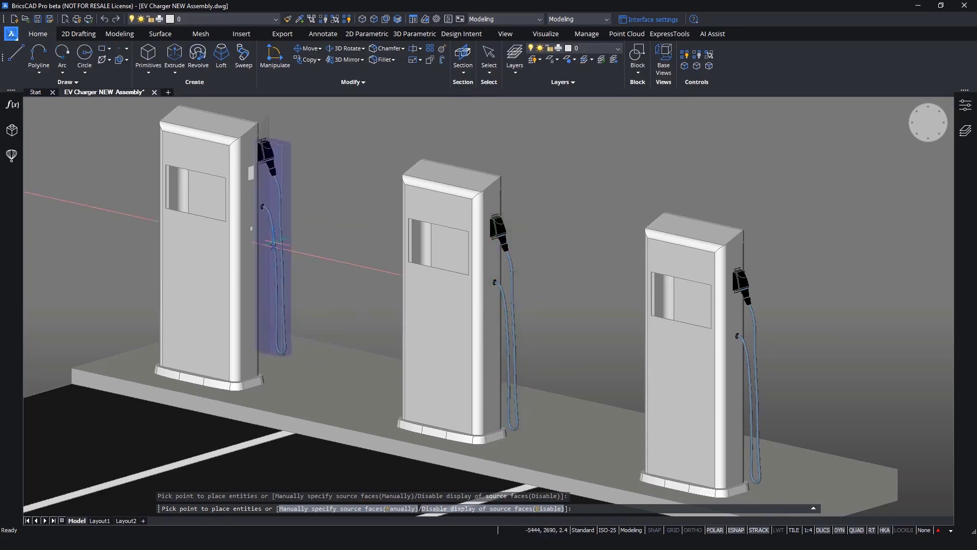
pyautogui.click(251, 229)
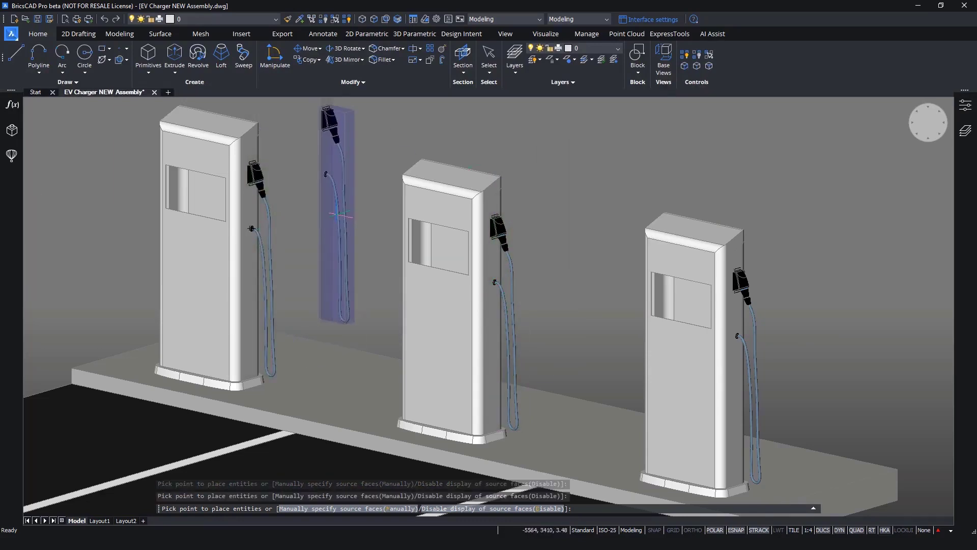
pyautogui.press('Escape')
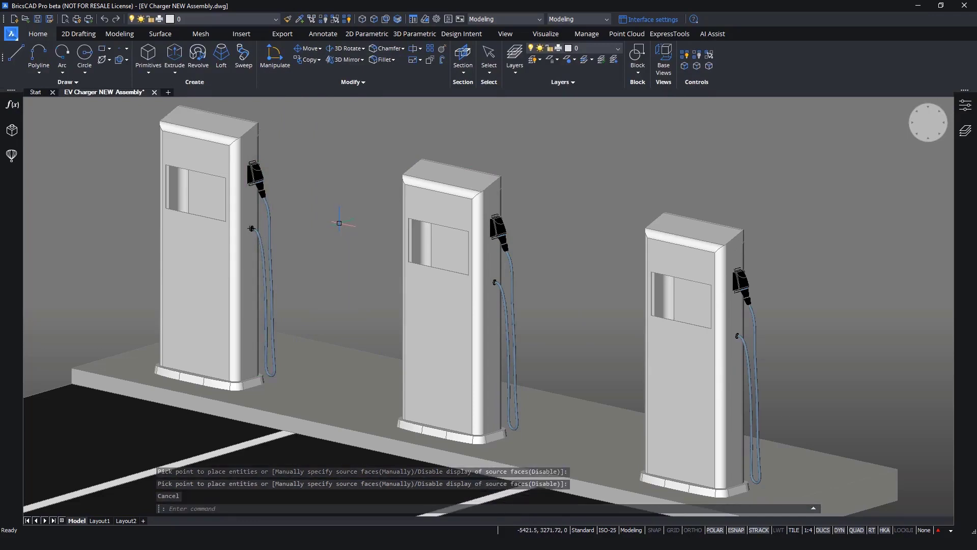
# Examine how the copied plug holder and cable entry fit the far charger's side panel
pyautogui.scroll(10, 341, 224)
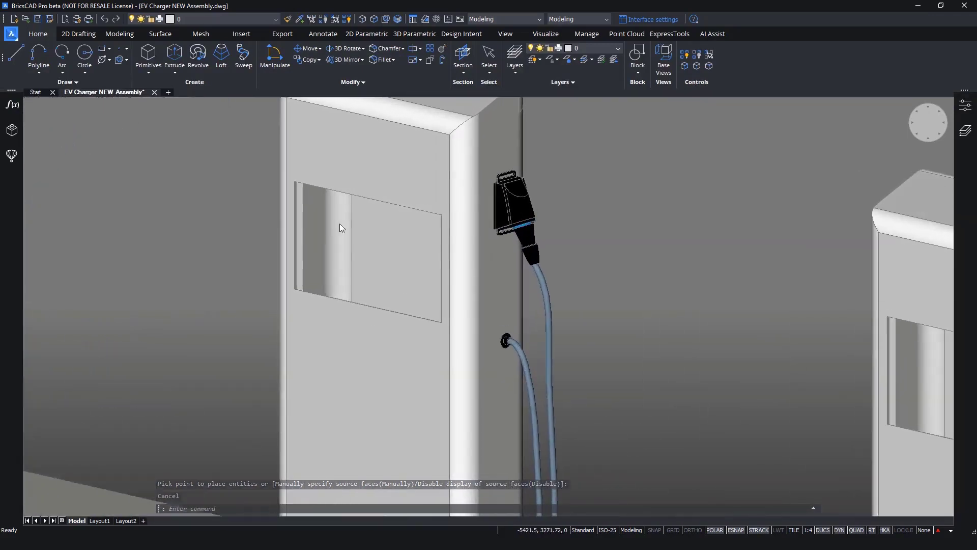
pyautogui.scroll(8, 340, 224)
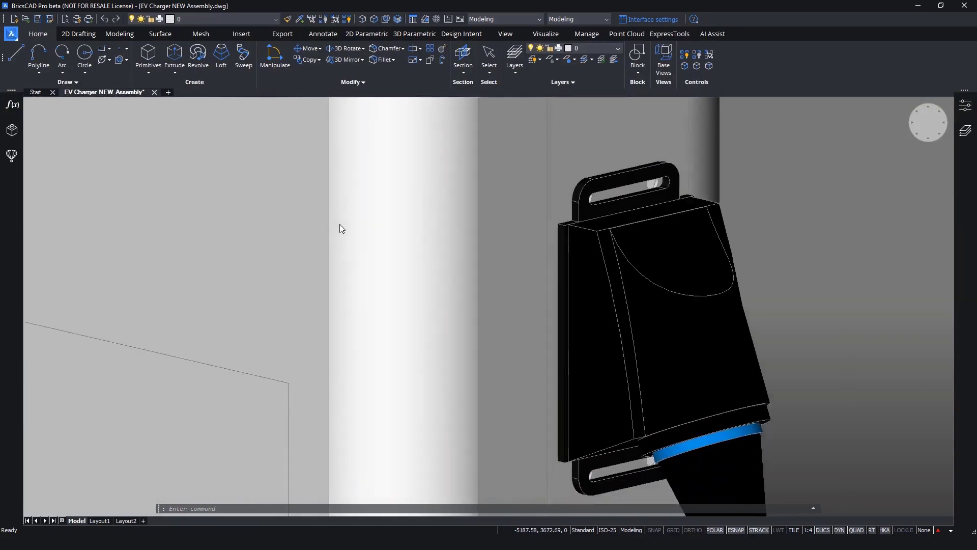
pyautogui.scroll(-10, 340, 225)
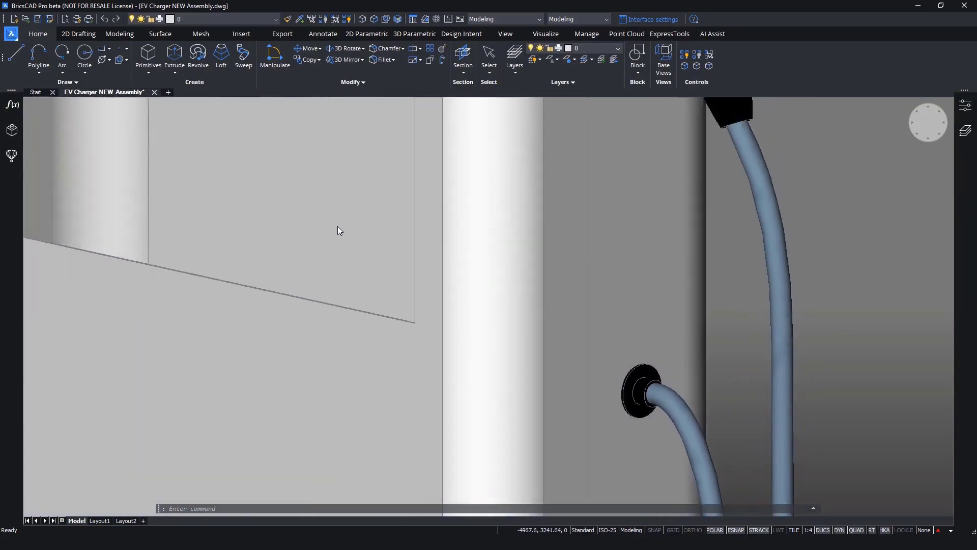